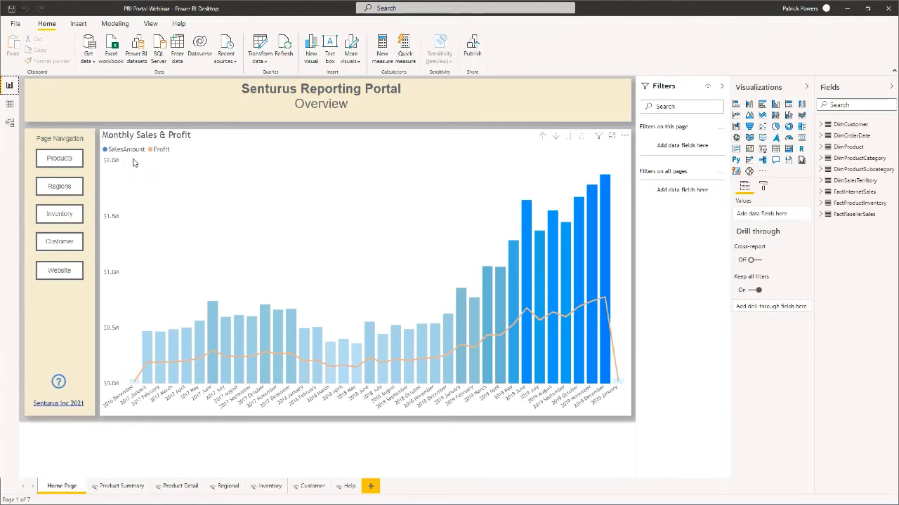
Check the report's current theme in the full theme gallery, then close the gallery.
left_click(149, 25)
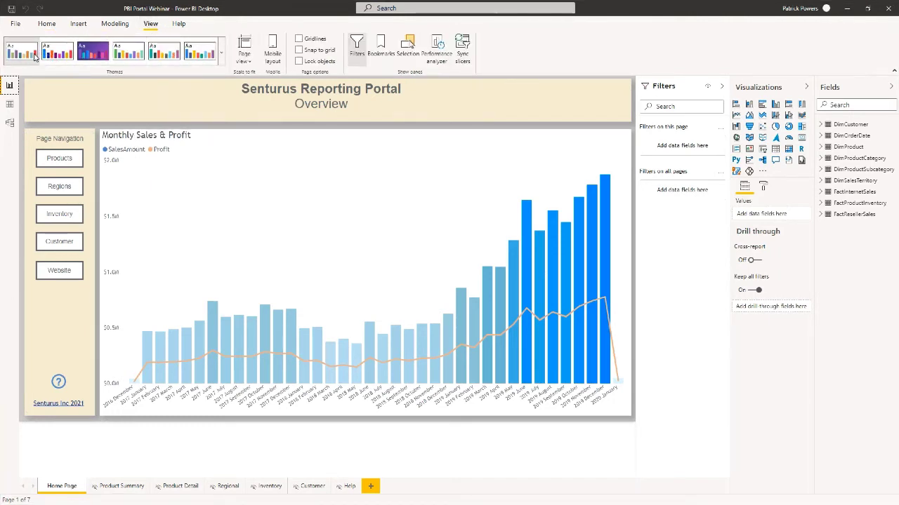
left_click(220, 55)
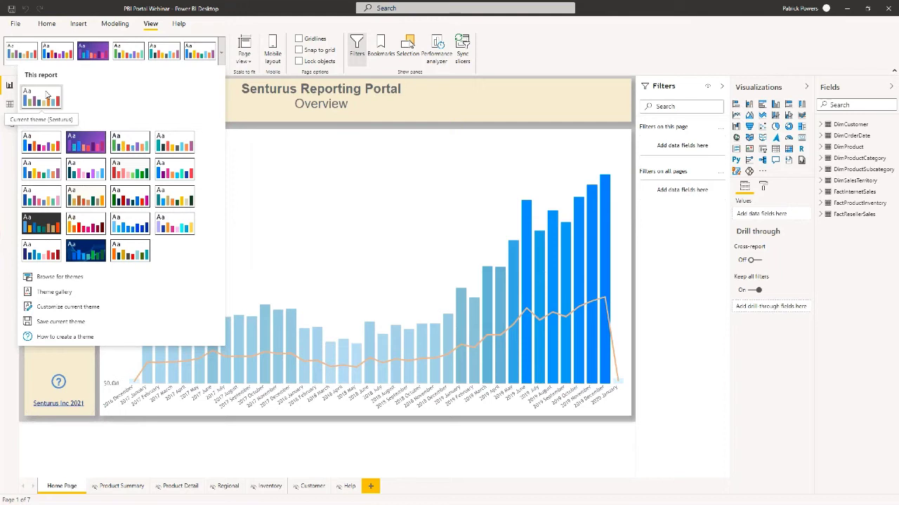
left_click(221, 53)
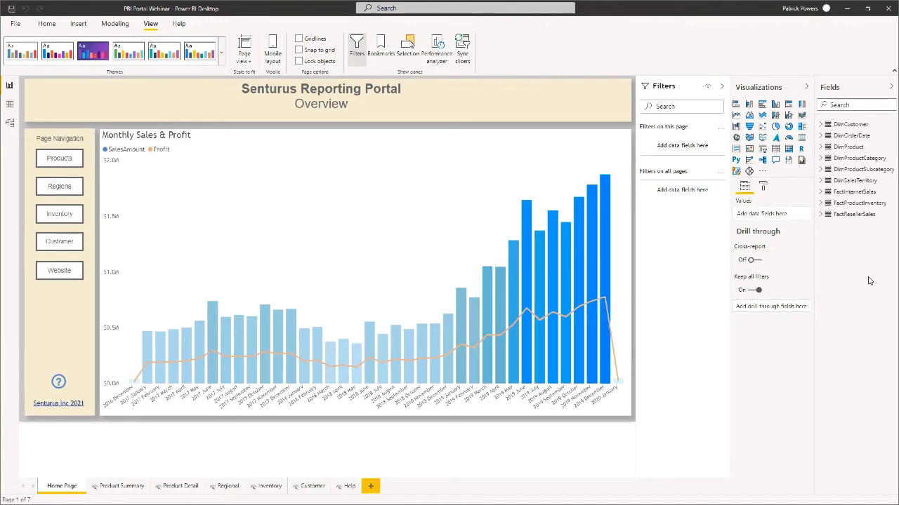
Review the Senturus Color Theme.json file in WordPad, moving its window clear of the report, and close it.
left_click_drag(762, 492, 294, 31)
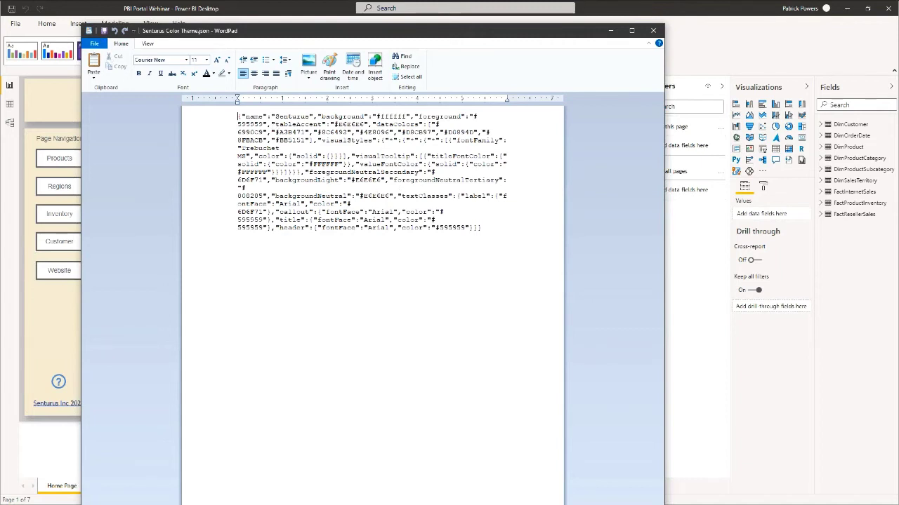
left_click_drag(83, 26, 160, 79)
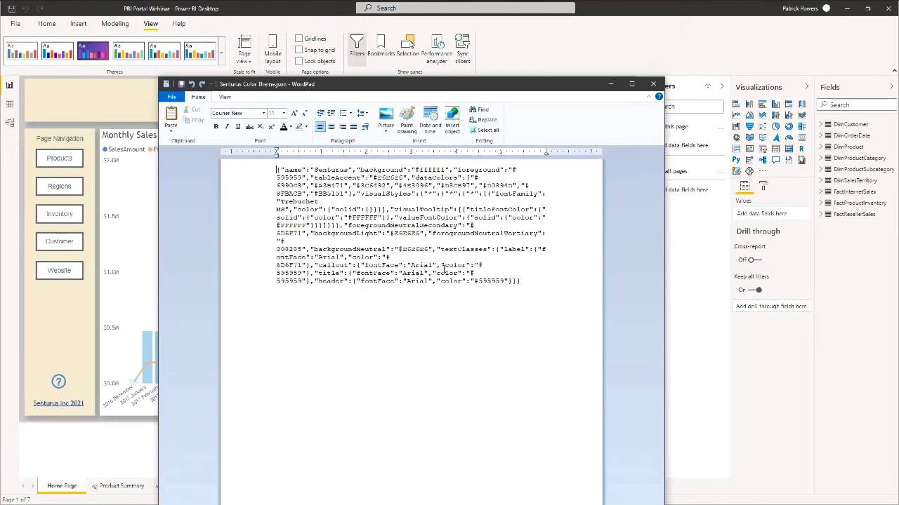
left_click(427, 273)
left_click(655, 85)
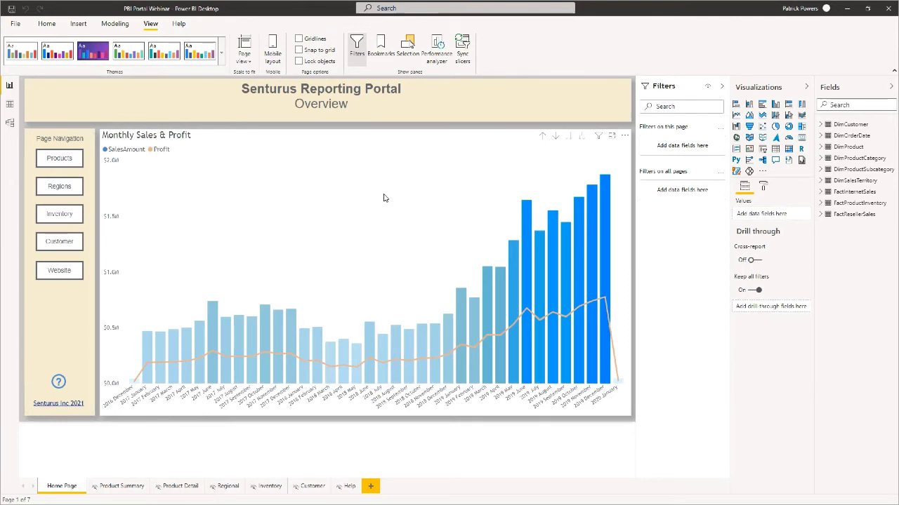
Test the report's page navigation by visiting the Products, Regions, Inventory and Customer pages, finishing on Customer.
left_click(59, 160, "ctrl")
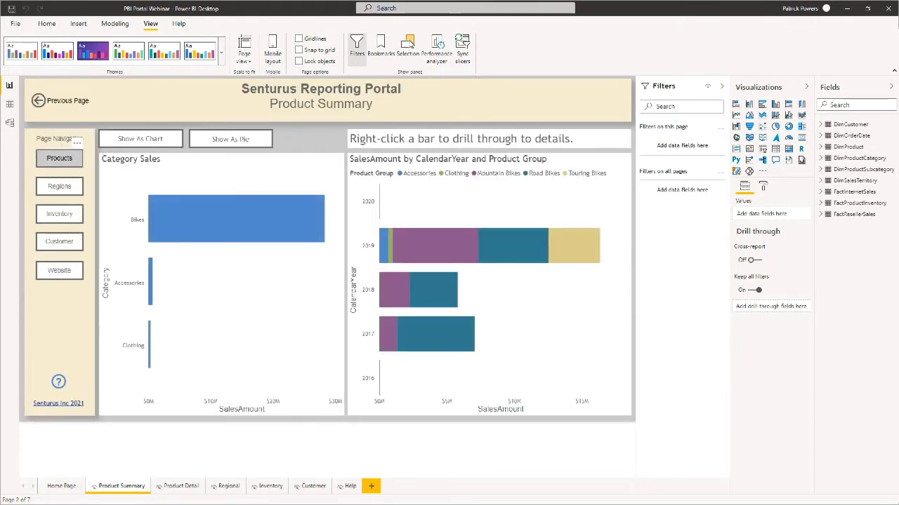
left_click(59, 186, "ctrl")
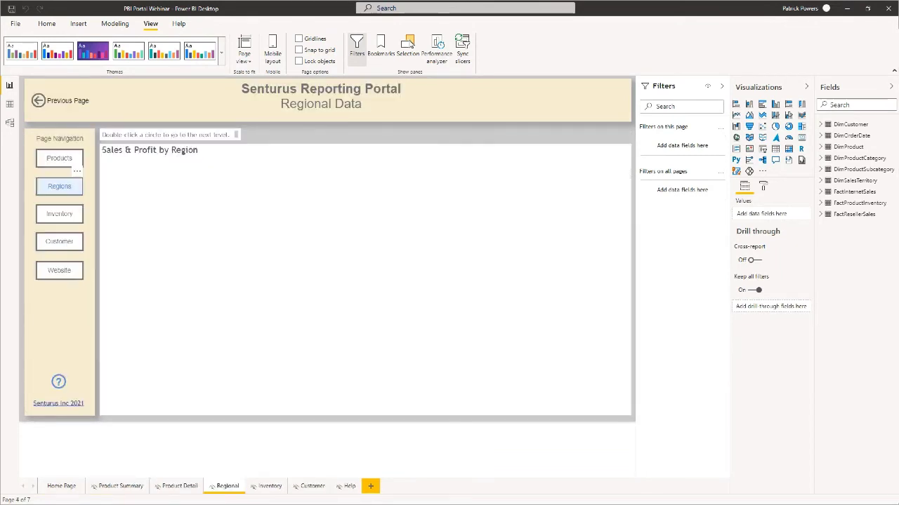
left_click(56, 216, "ctrl")
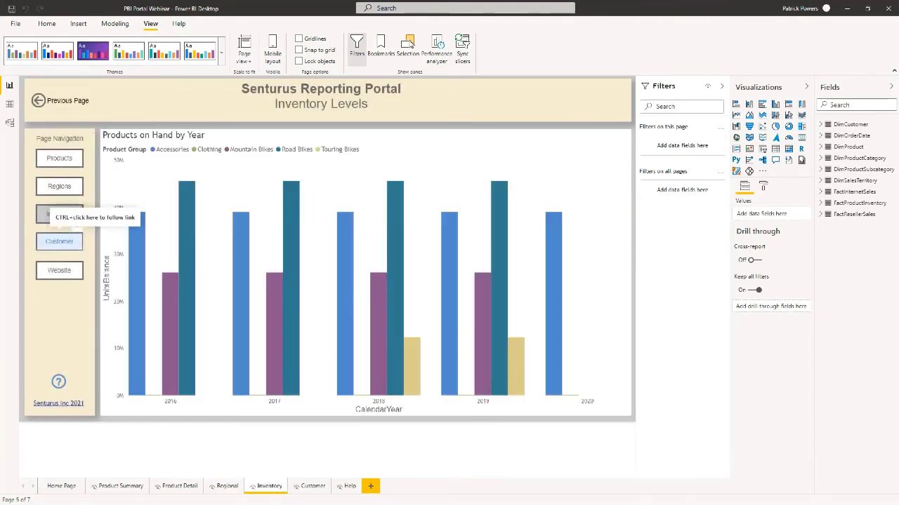
left_click(59, 241, "ctrl")
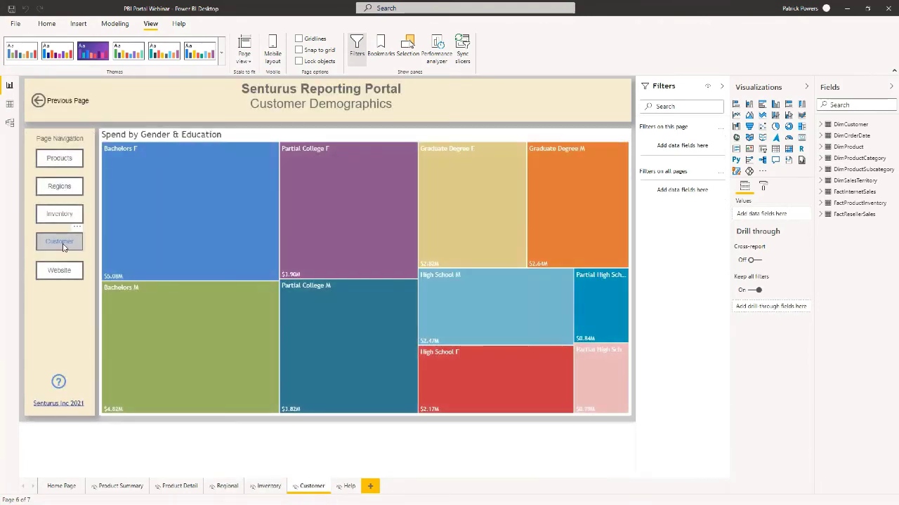
left_click(59, 216, "ctrl")
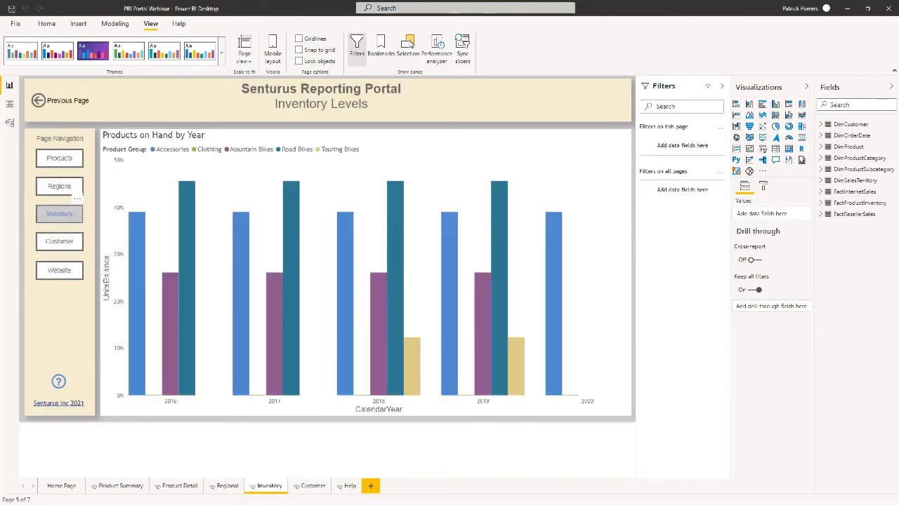
left_click(59, 186, "ctrl")
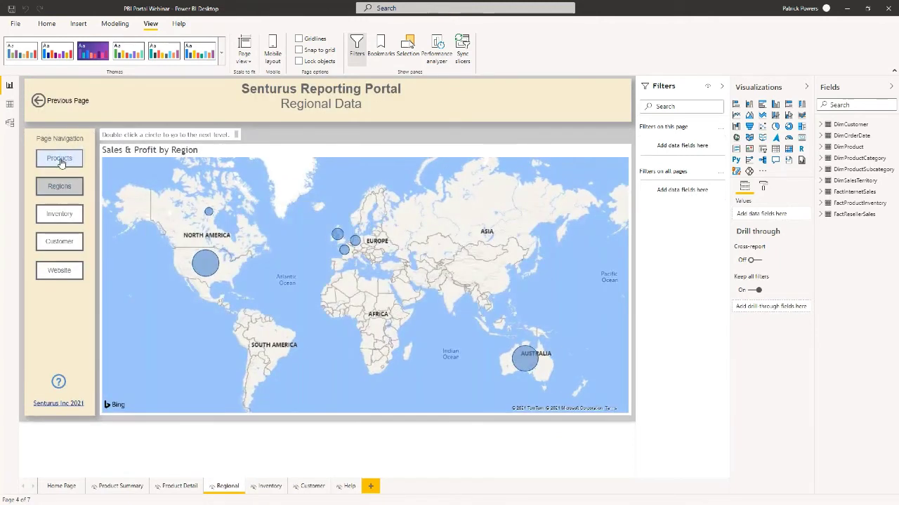
left_click(60, 159, "ctrl")
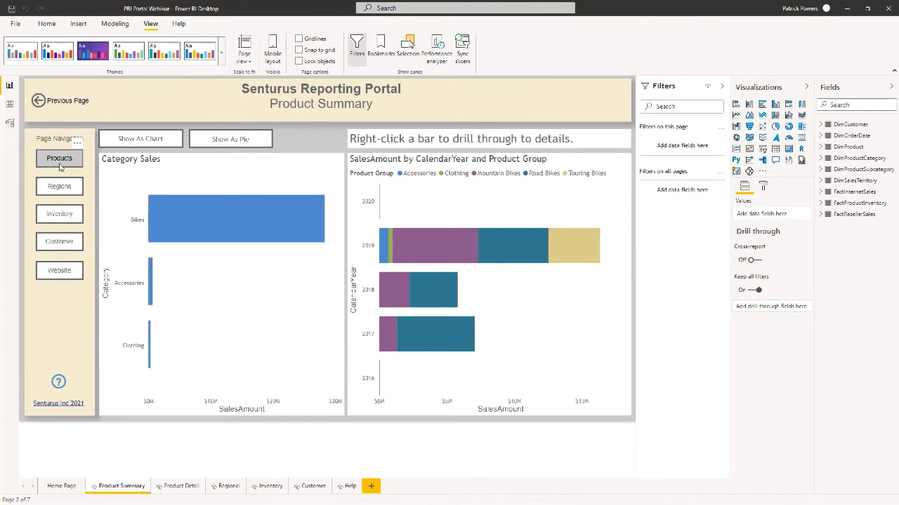
left_click(66, 250, "ctrl")
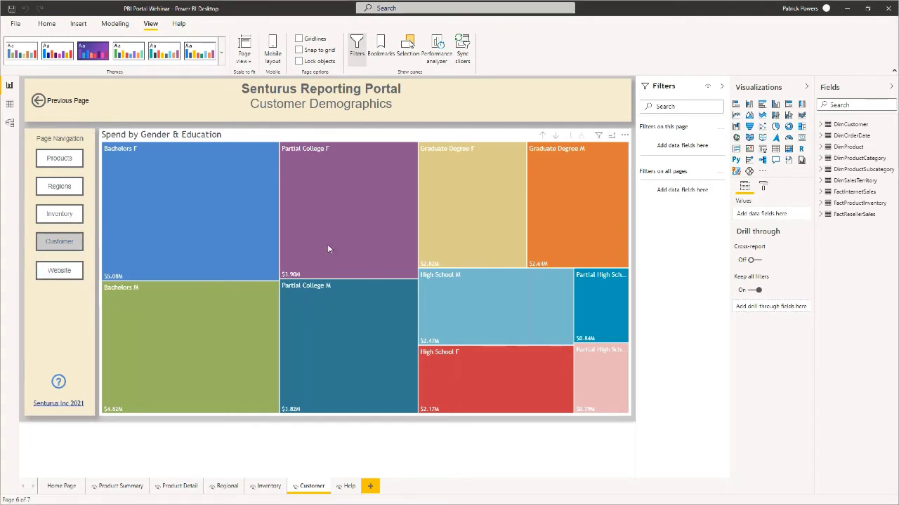
View the linked Senturus website in the browser, close it and return to the report.
left_click_drag(898, 14, 218, 36)
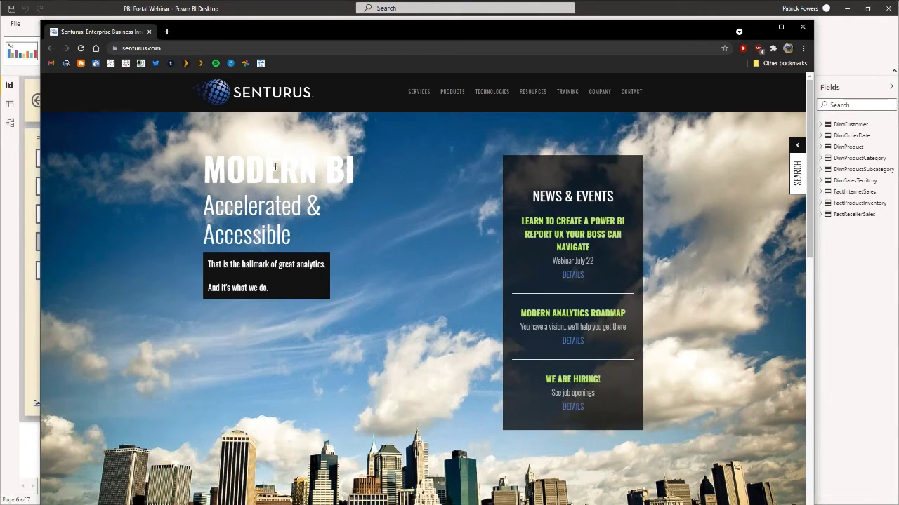
left_click(152, 32)
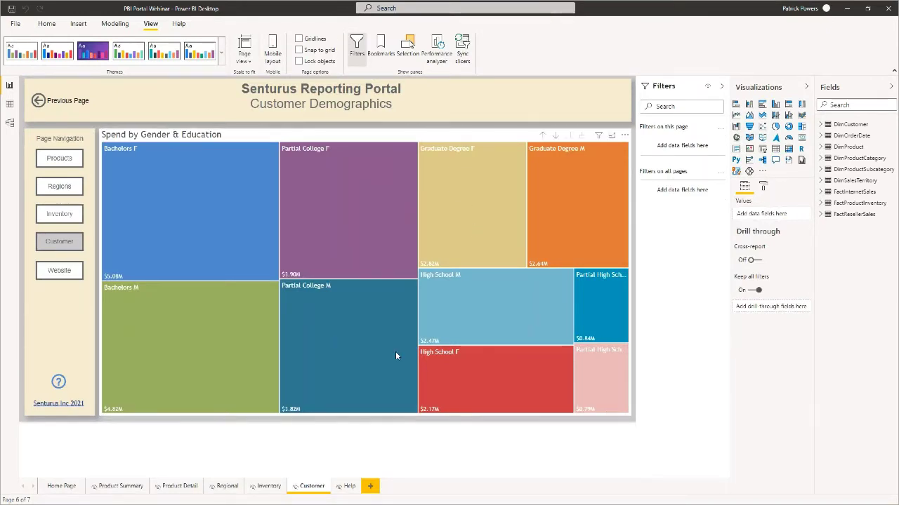
Visit the report's Help page, highlight the general-problems contact's e-mail and go back to the Customer page.
left_click(58, 381, "ctrl")
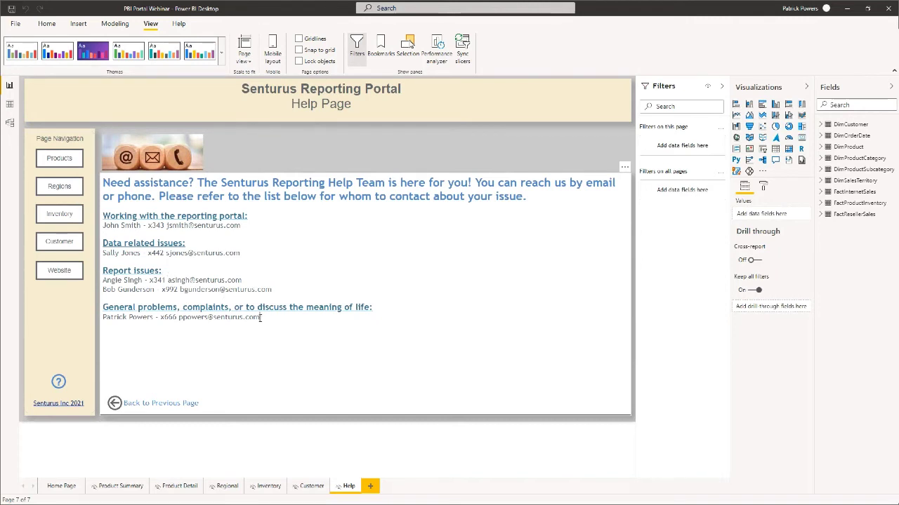
left_click_drag(261, 317, 179, 318)
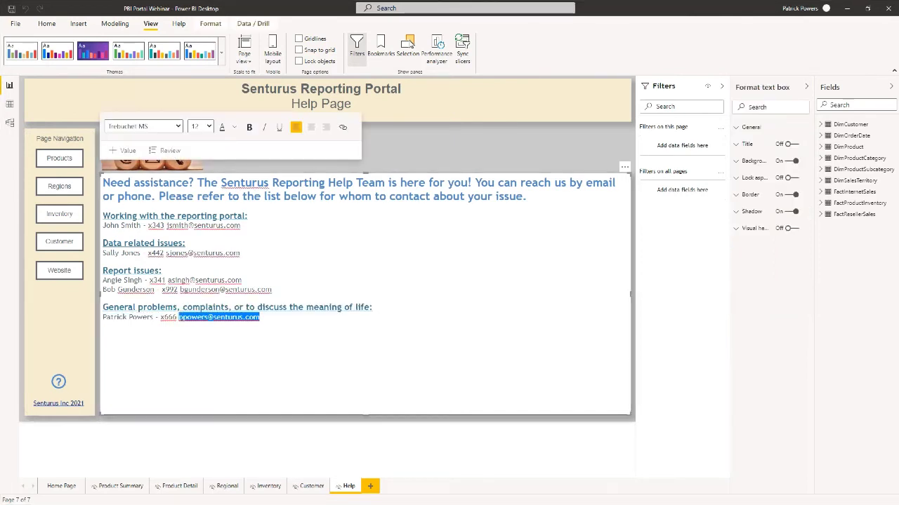
left_click(63, 343)
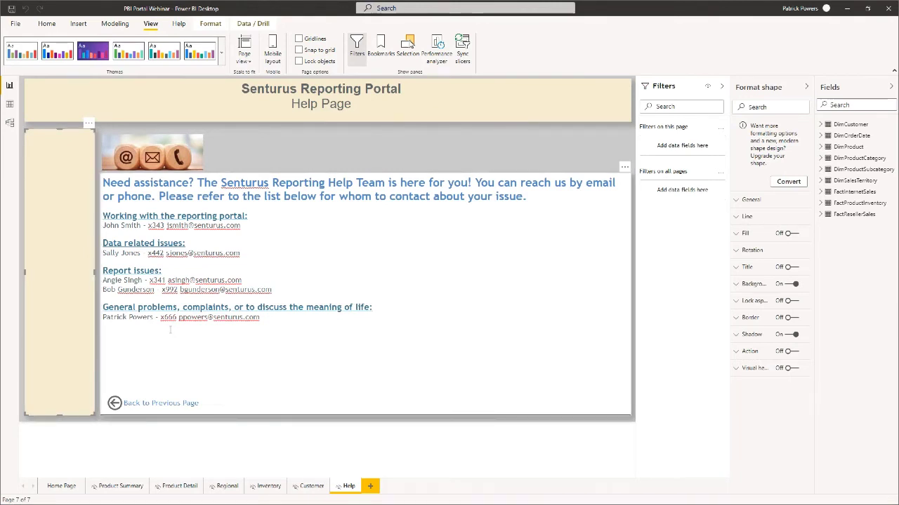
left_click(172, 405, "ctrl")
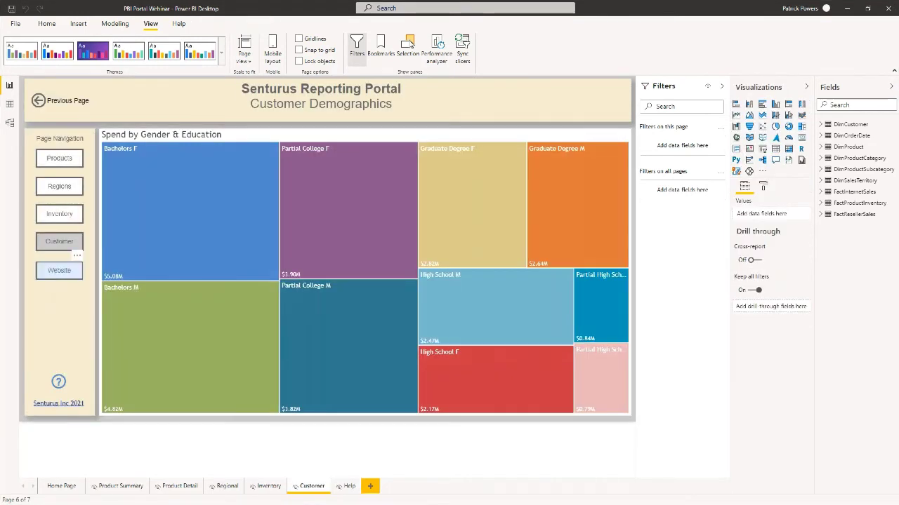
Go to the Inventory page and step back through the previously visited pages until Product Summary.
left_click(59, 213, "ctrl")
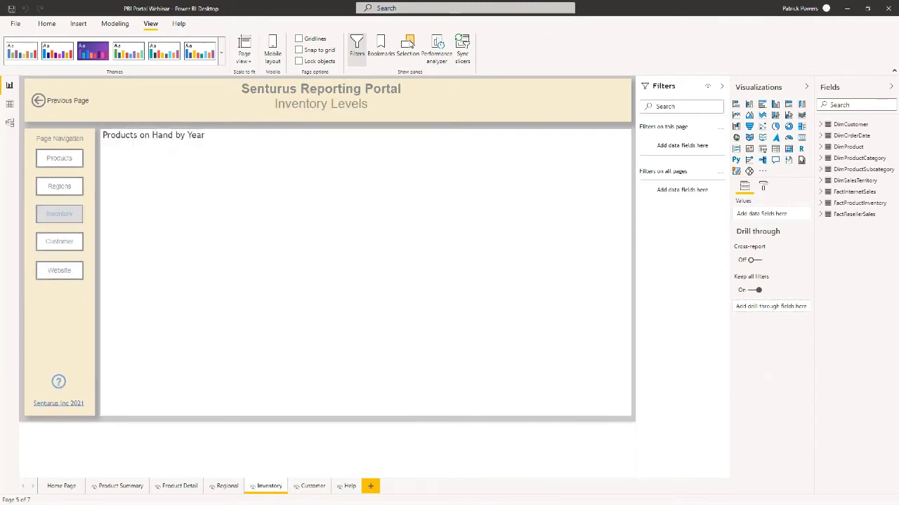
left_click(58, 101, "ctrl")
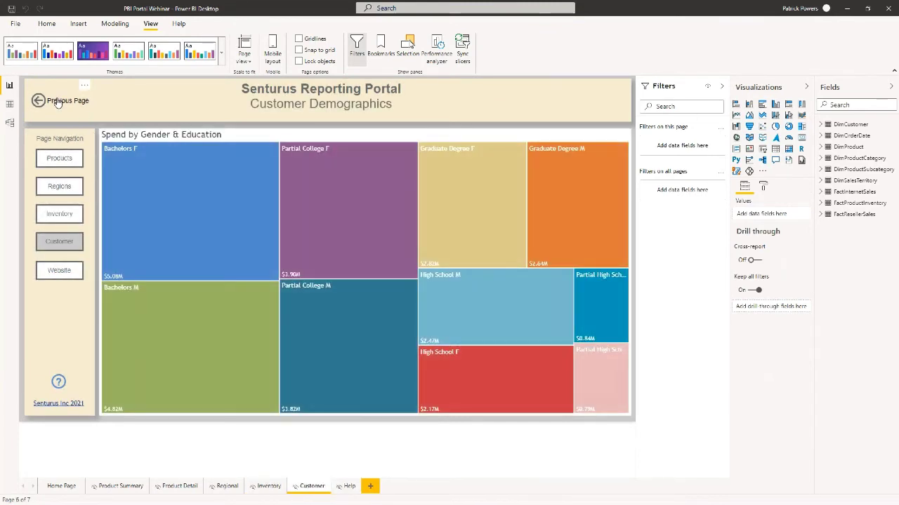
left_click(57, 102, "ctrl")
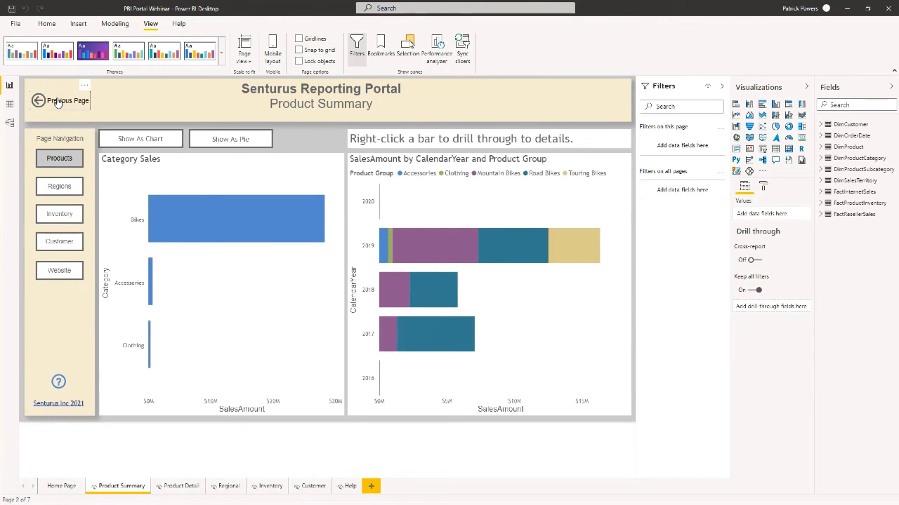
left_click(57, 102, "ctrl")
left_click(58, 102, "ctrl")
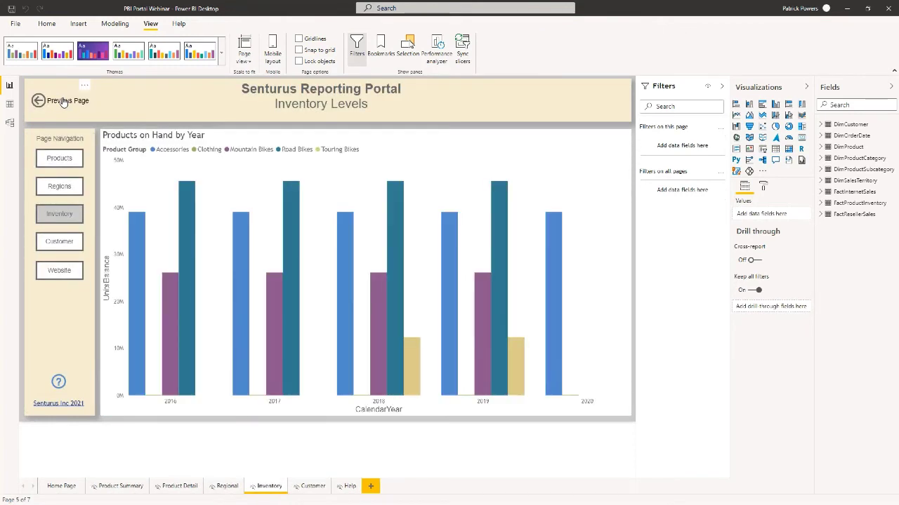
left_click(59, 102, "ctrl")
left_click(62, 102, "ctrl")
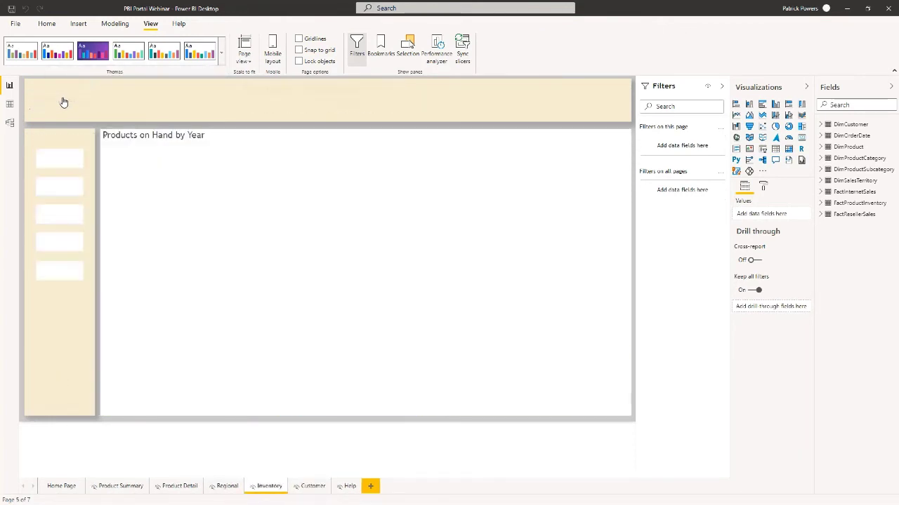
left_click(62, 102, "ctrl")
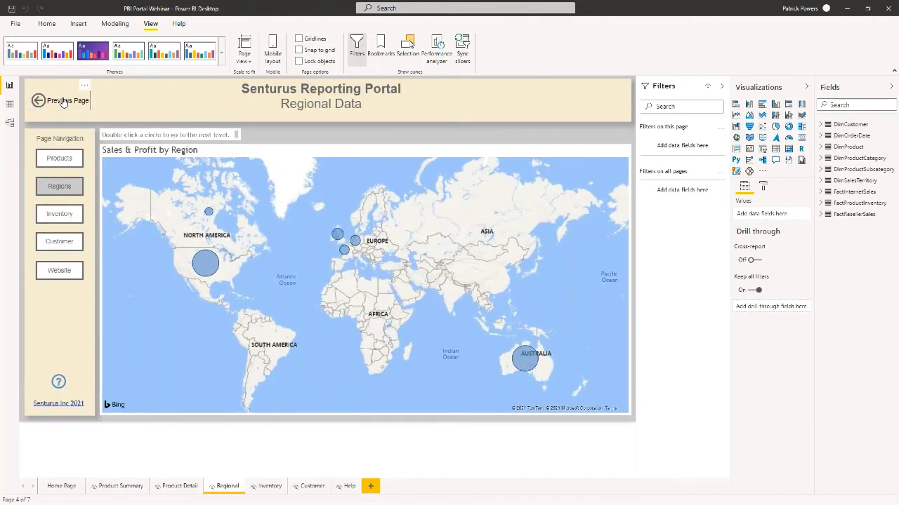
left_click(61, 101, "ctrl")
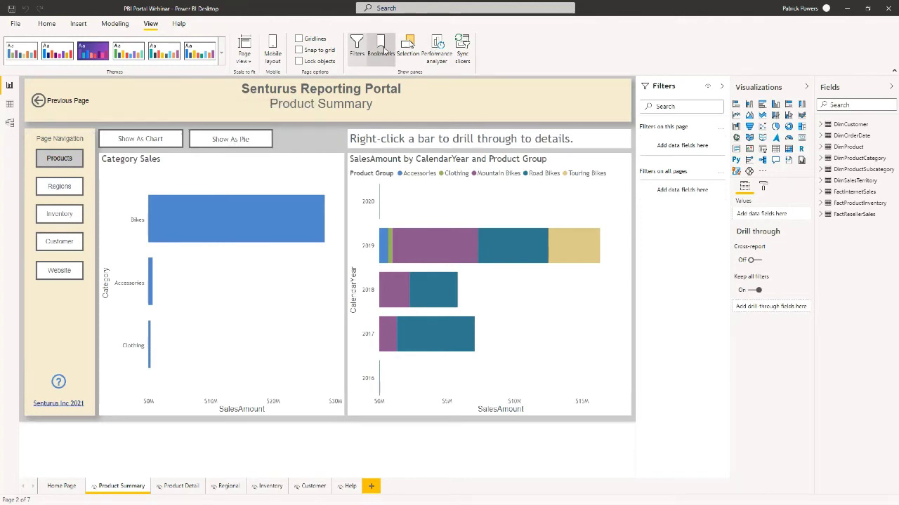
Show the bookmarks and layer order of Product Summary, select the BarChartView bookmark and close the layer list.
left_click(382, 49)
left_click(409, 51)
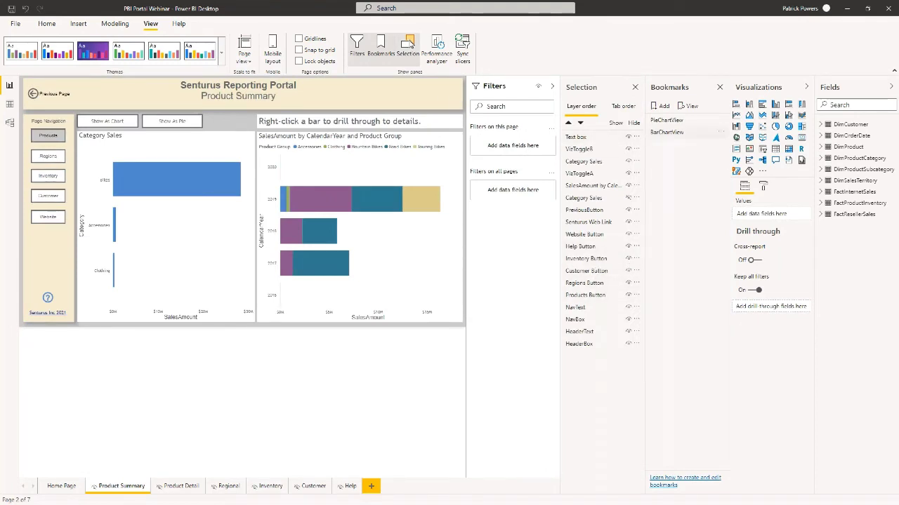
left_click(691, 133)
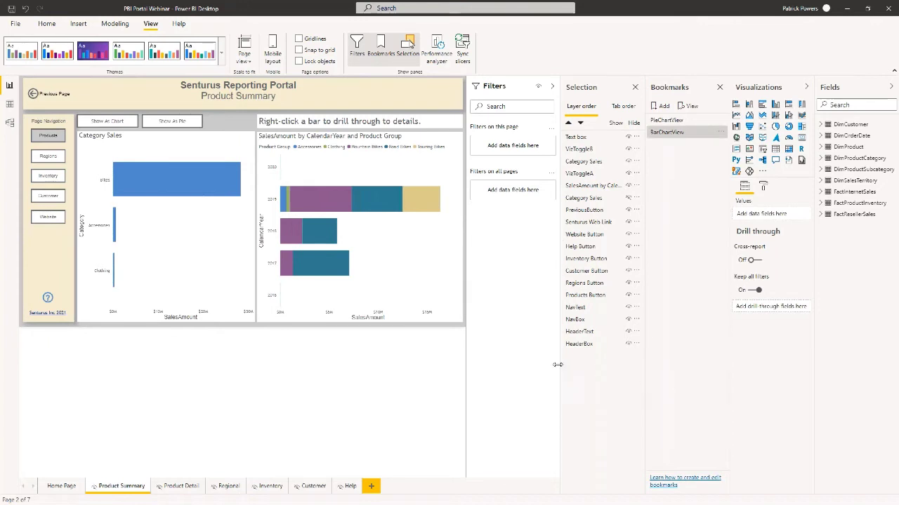
left_click_drag(557, 365, 548, 365)
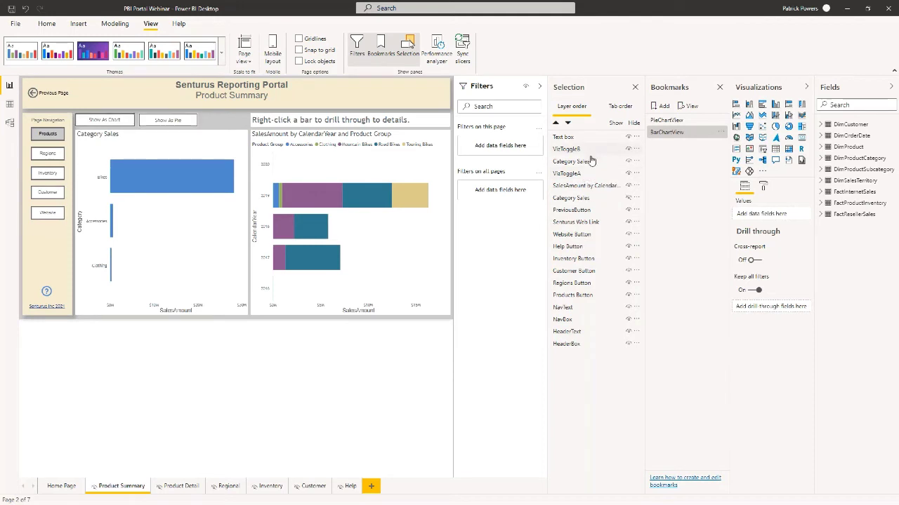
left_click(635, 88)
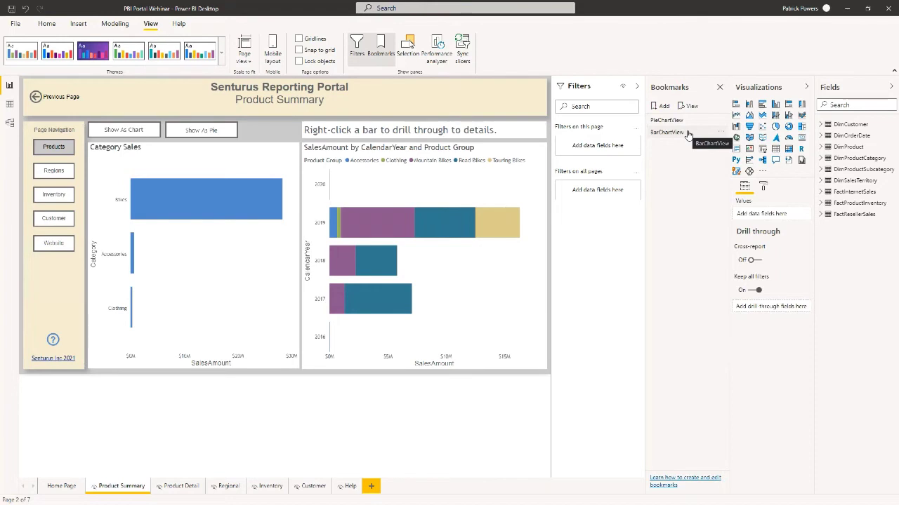
Apply the BarChartView bookmark, close the bookmark list and collapse the filters area to enlarge the report.
left_click(688, 134)
left_click(719, 89)
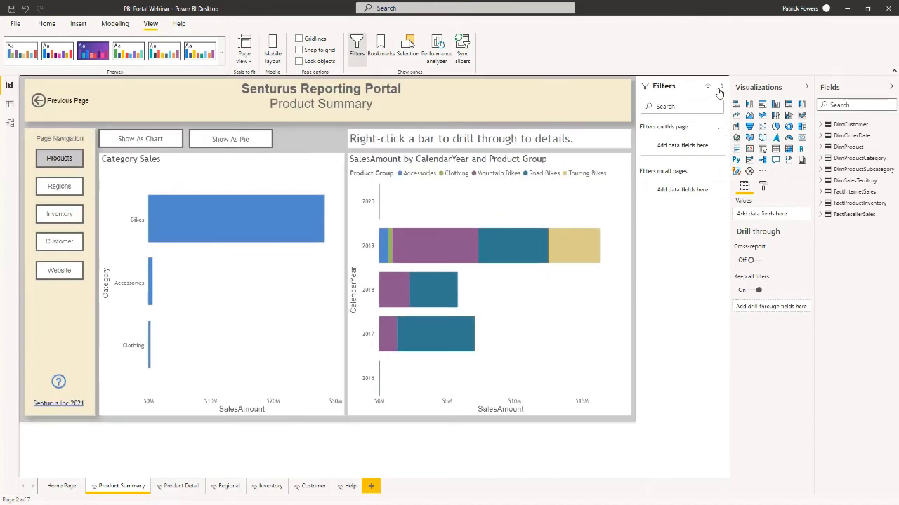
left_click(720, 87)
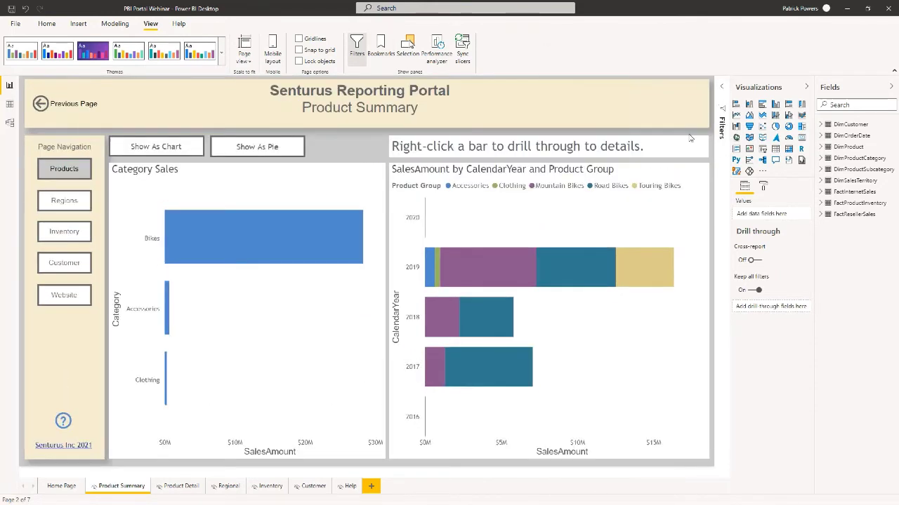
Toggle the Category Sales visual between its pie and bar views with the on-page buttons, finishing on the bar chart.
left_click(236, 149)
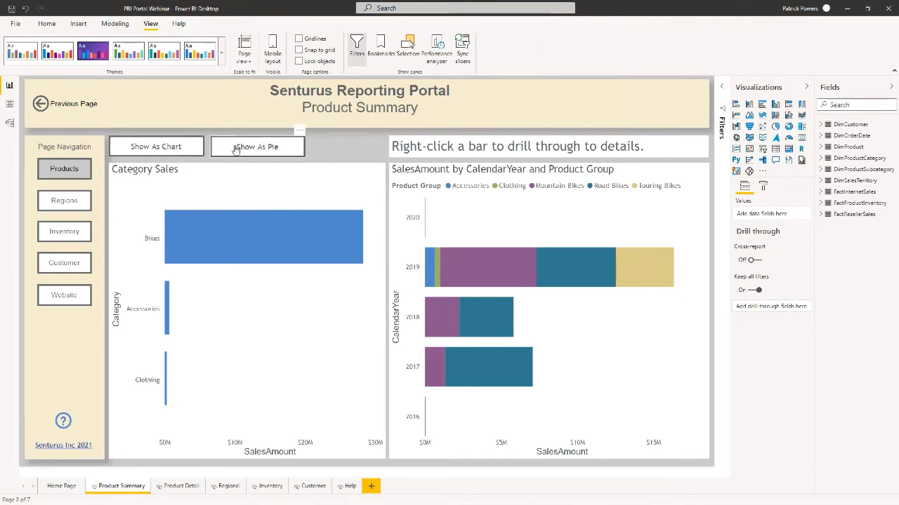
left_click(236, 149, "ctrl")
left_click(177, 147)
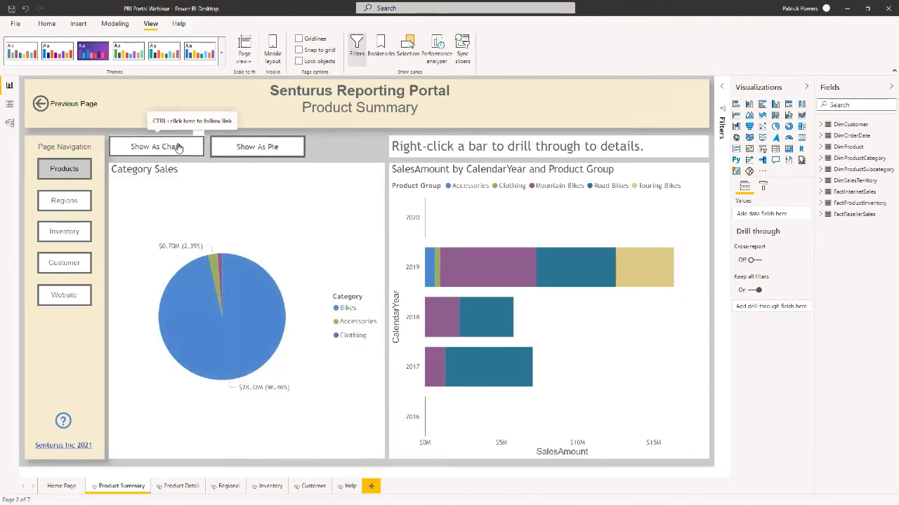
left_click(178, 147, "ctrl")
left_click(230, 153, "ctrl")
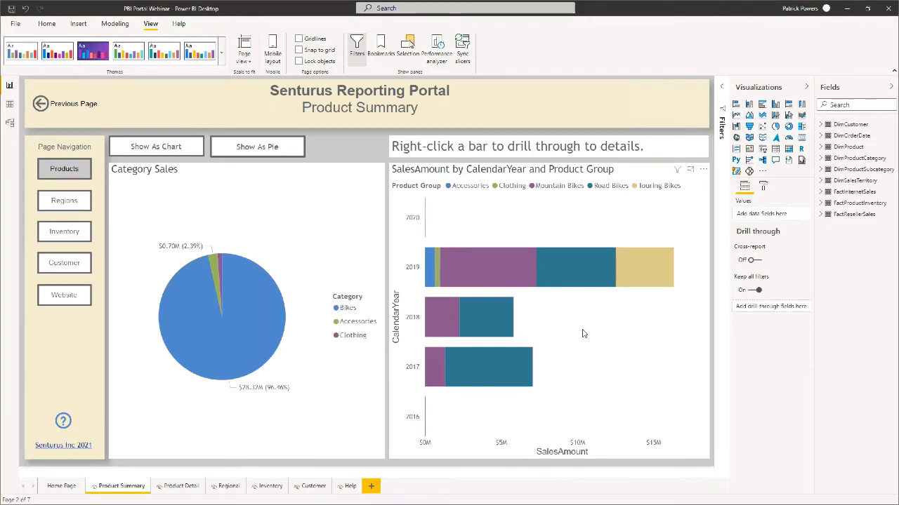
left_click(164, 149)
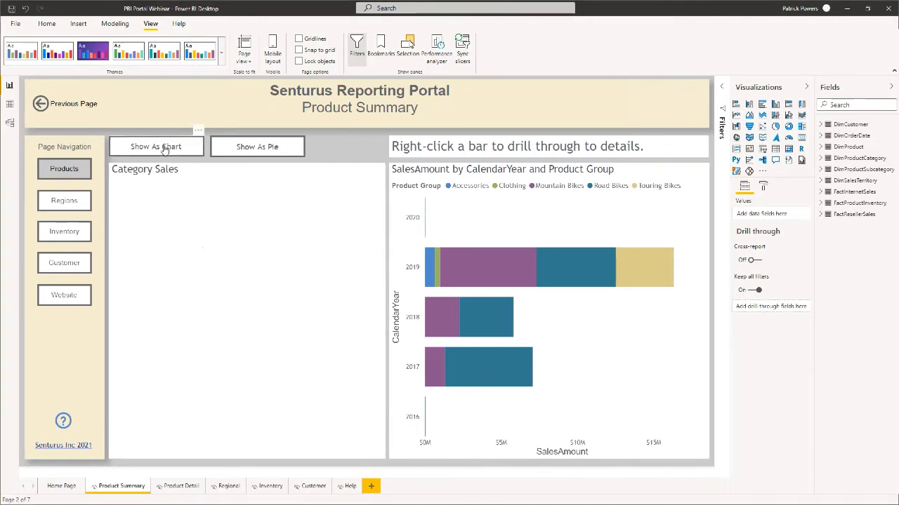
left_click(266, 148)
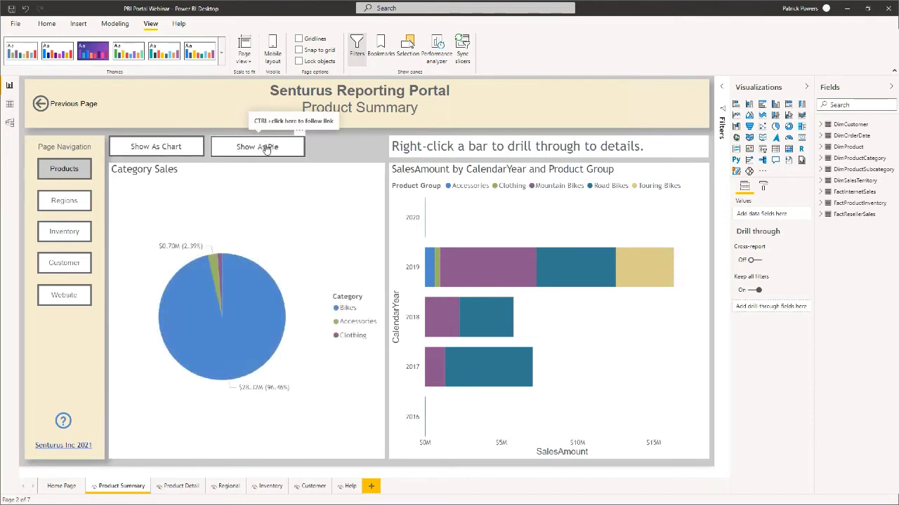
left_click(158, 148)
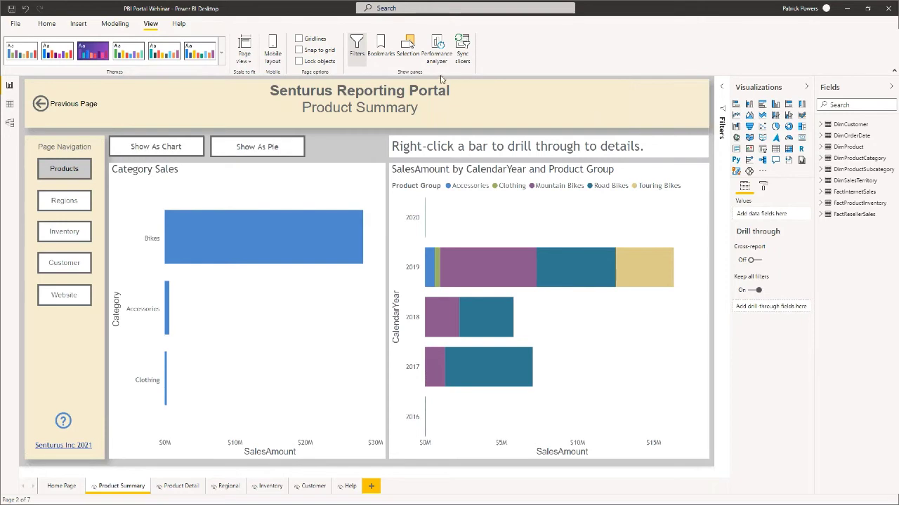
Show the bookmark list and alternate between the PieChartView and BarChartView bookmarks, finishing on PieChartView.
left_click(386, 48)
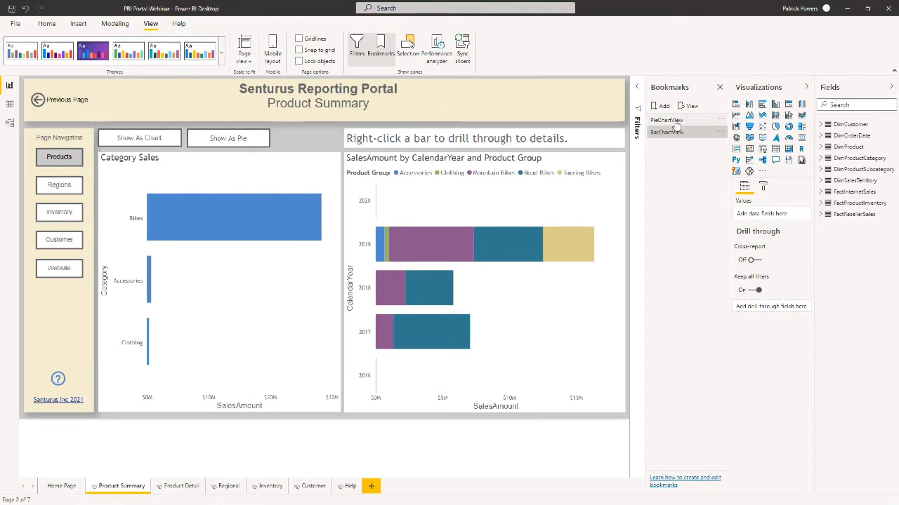
left_click(686, 121)
left_click(678, 135)
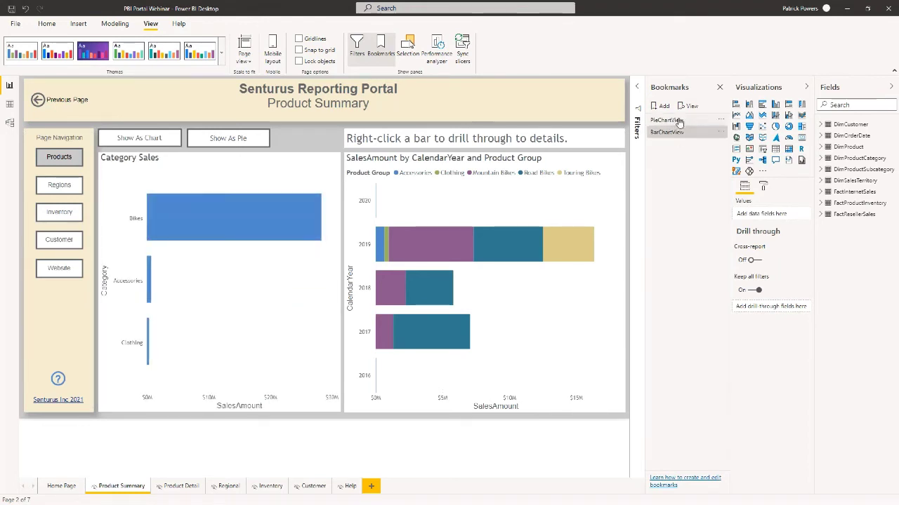
left_click(679, 121)
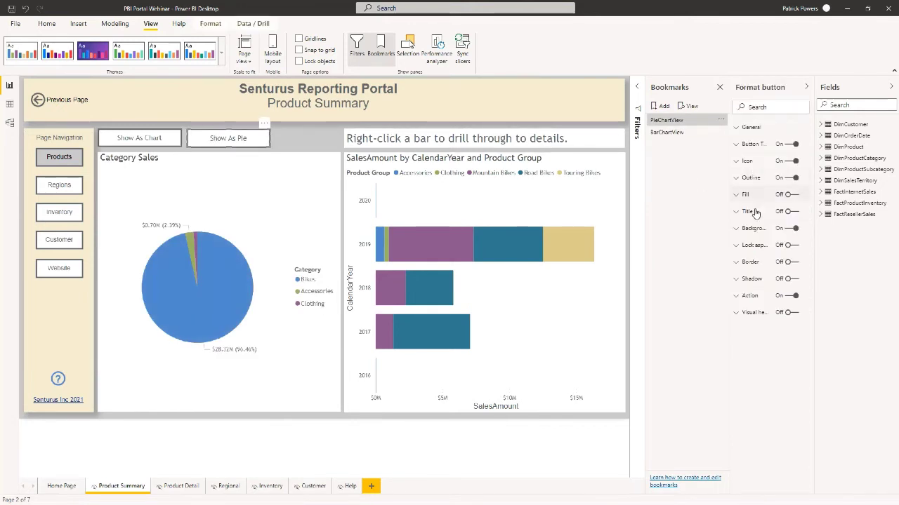
Examine the Show As Pie button's action type and the bookmarks that can be assigned to it.
left_click(737, 297)
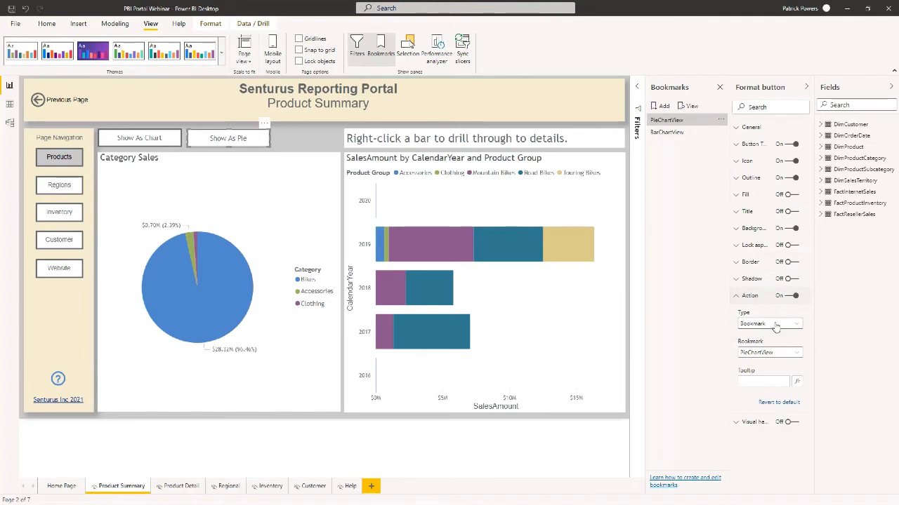
left_click(785, 353)
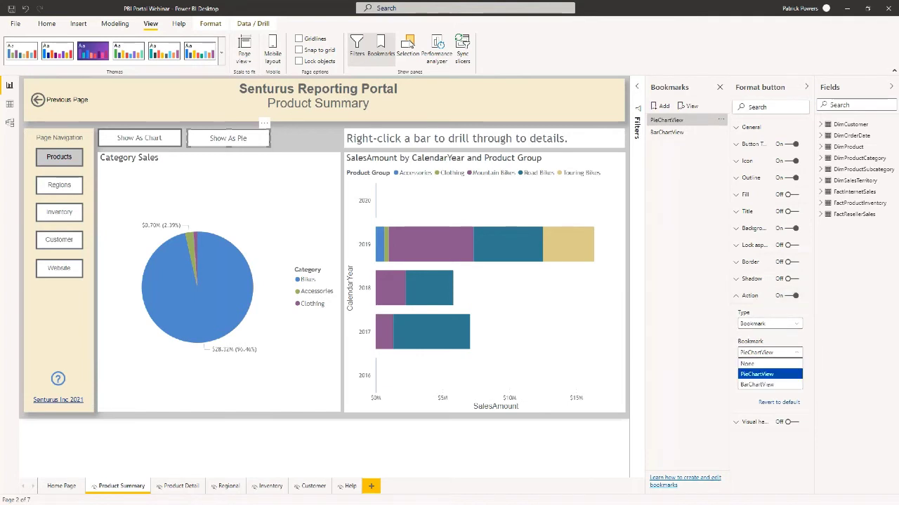
left_click(796, 353)
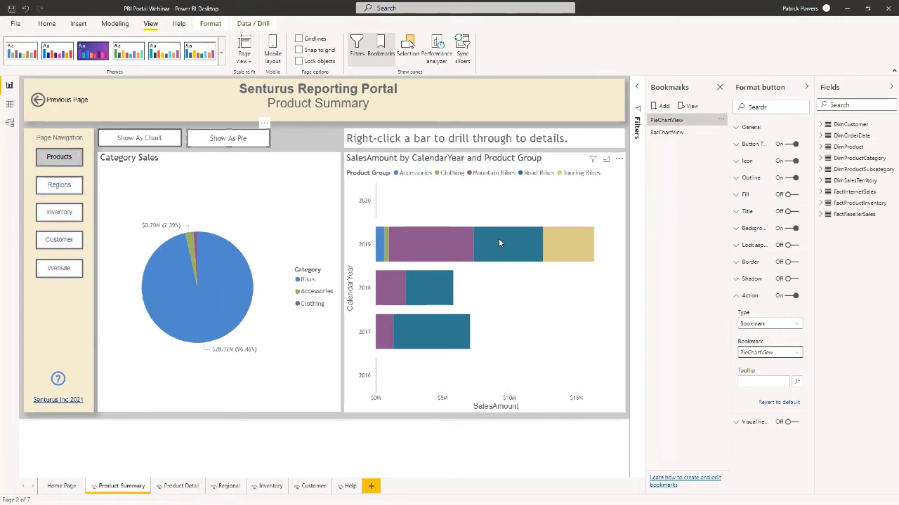
Drill through from the 2019 Road Bikes bar to Product Detail and keep the matrix drilling on Rows.
mouse_move(503, 245)
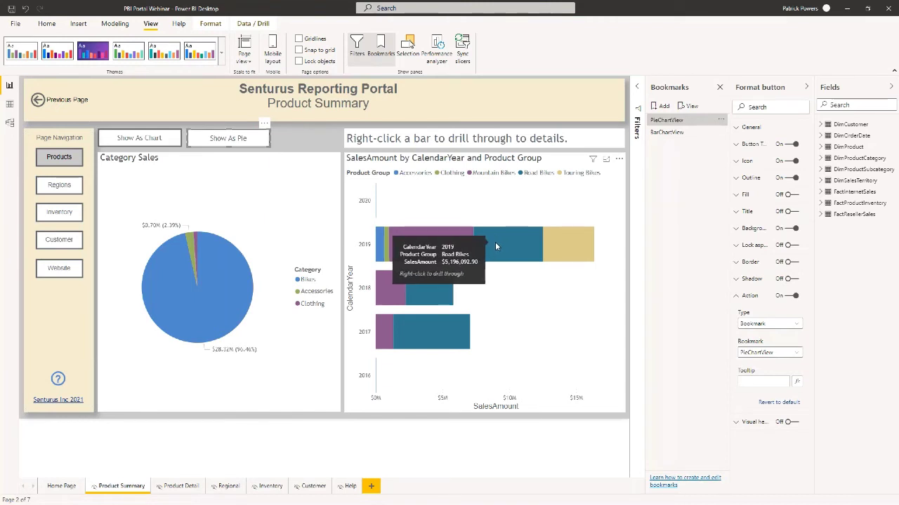
right_click(495, 246)
mouse_move(545, 298)
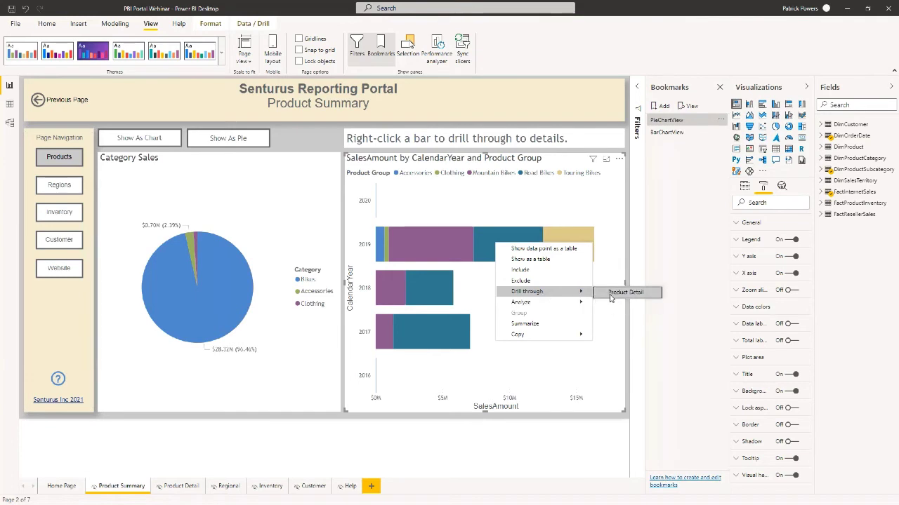
left_click(610, 293)
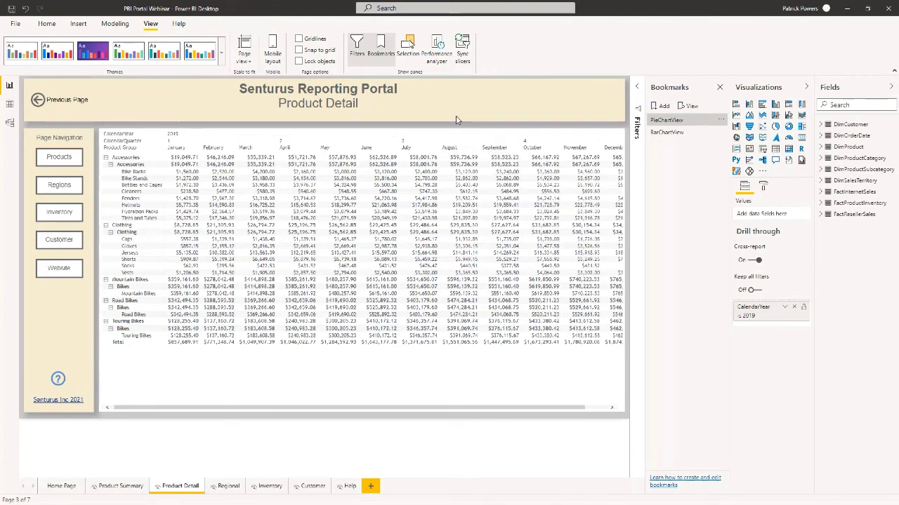
left_click(518, 123)
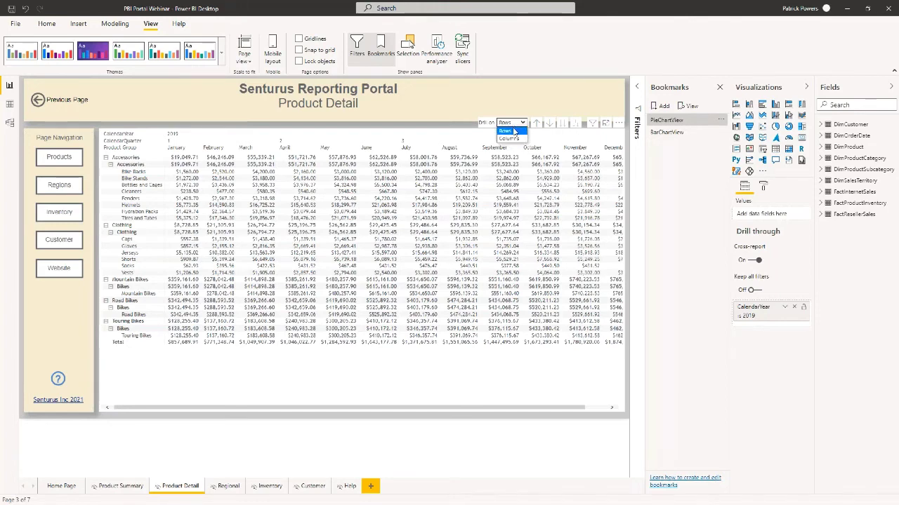
left_click(514, 131)
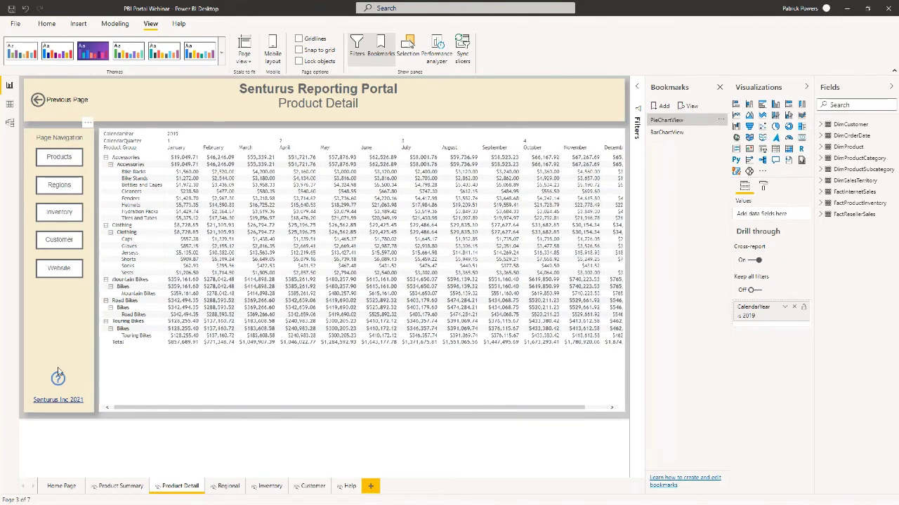
Turn on column subtotals for the Product Detail matrix and bring its year-end total columns into view.
left_click(138, 343)
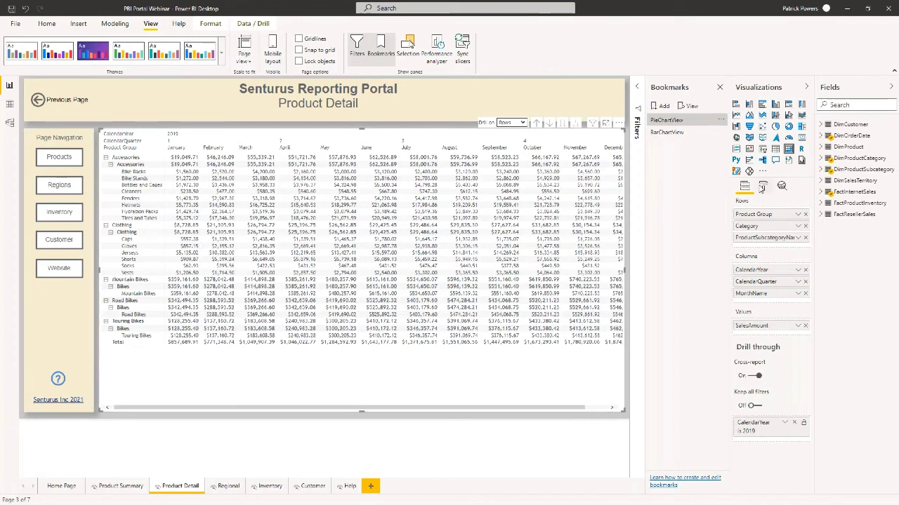
left_click(763, 187)
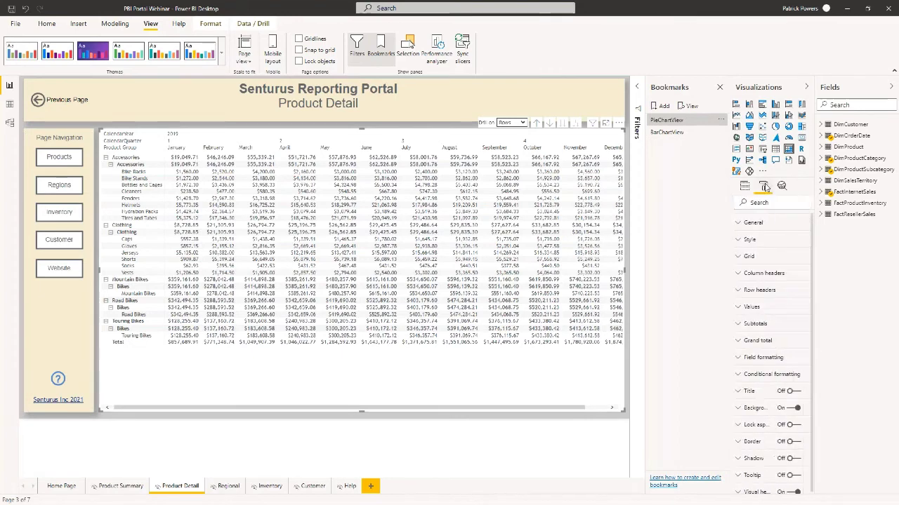
left_click(756, 324)
scroll(775, 302, "down", 3)
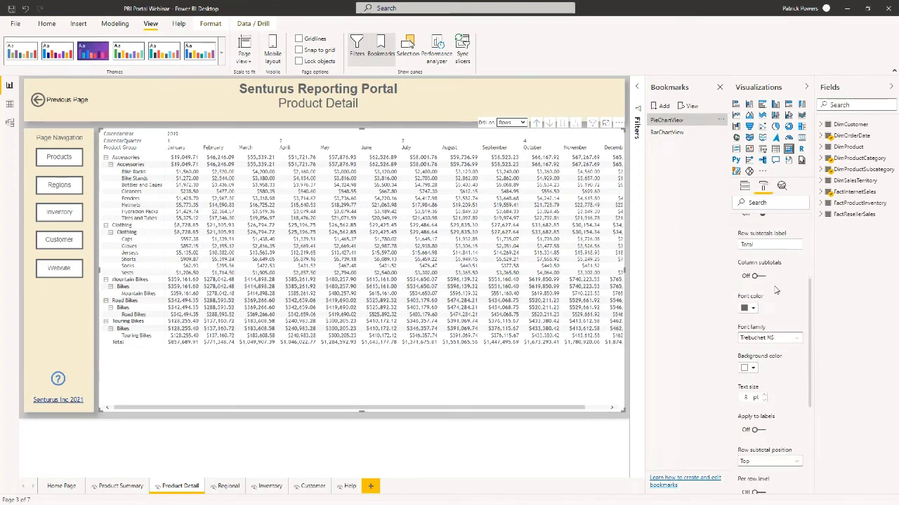
scroll(775, 290, "down", 3)
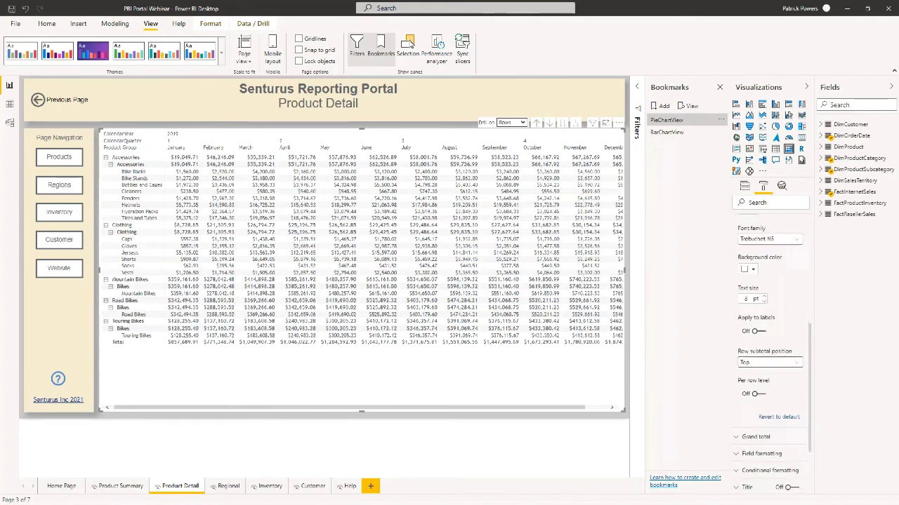
scroll(773, 316, "down", 1)
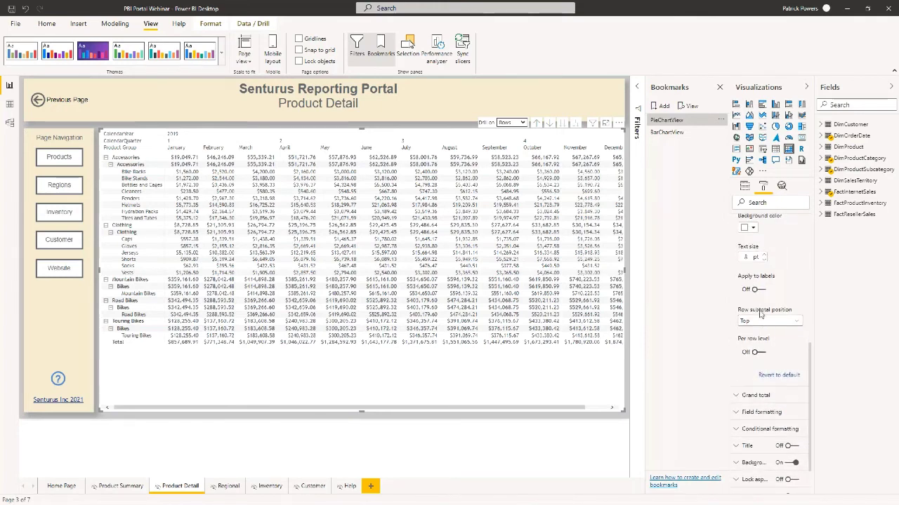
scroll(759, 330, "up", 5)
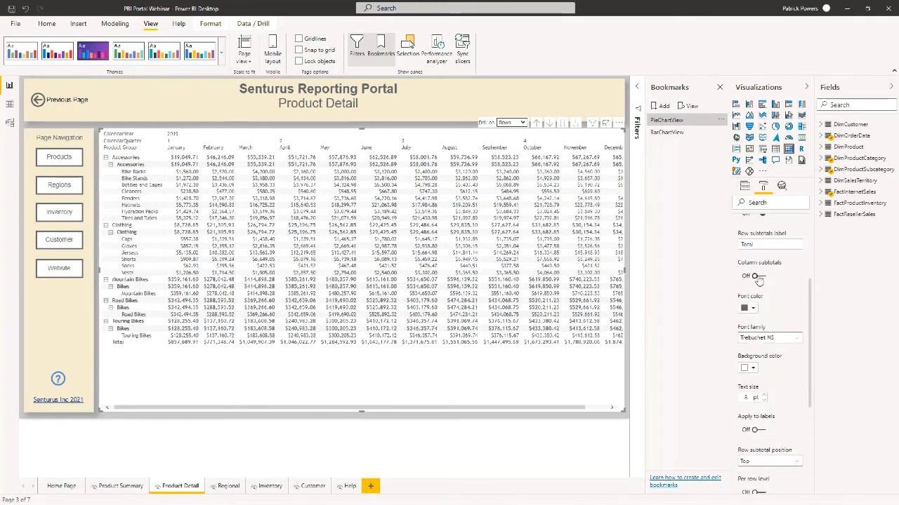
left_click(756, 277)
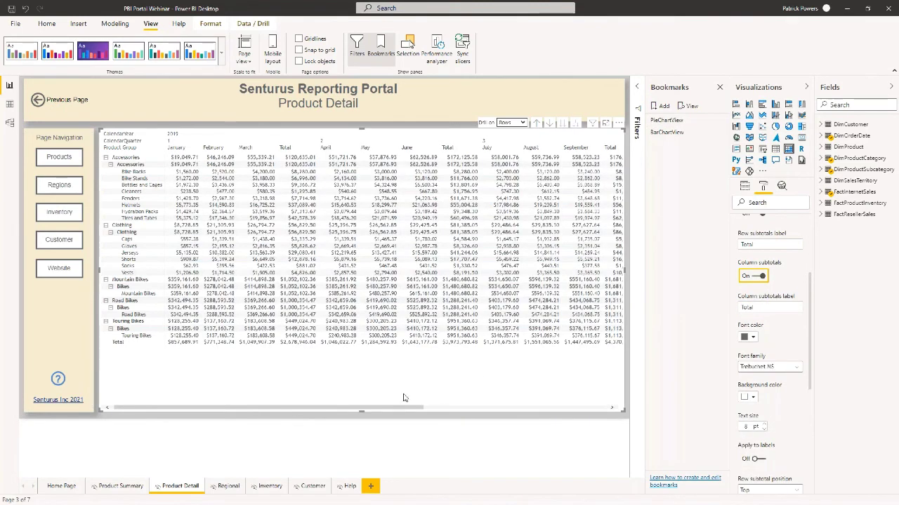
left_click_drag(407, 412, 589, 412)
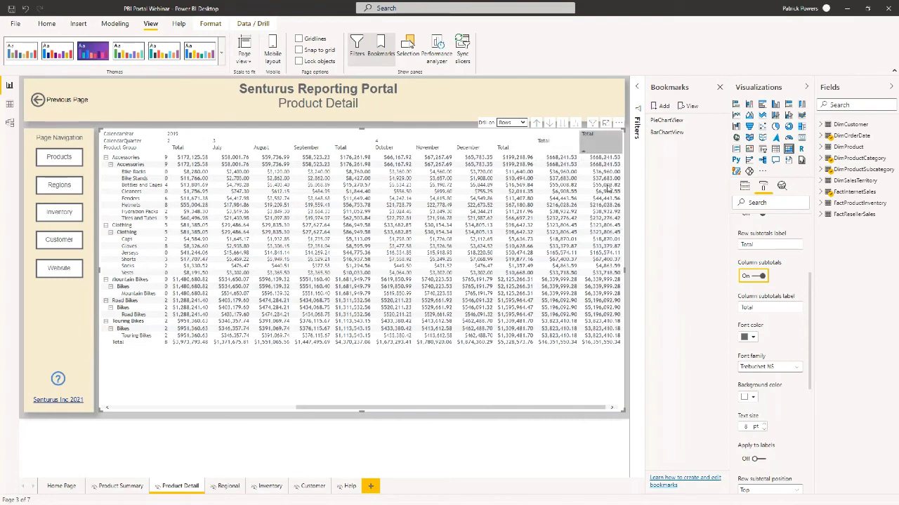
Enable per-column-level subtotals for the matrix and turn off the CalendarQuarter and MonthName totals.
scroll(779, 319, "down", 5)
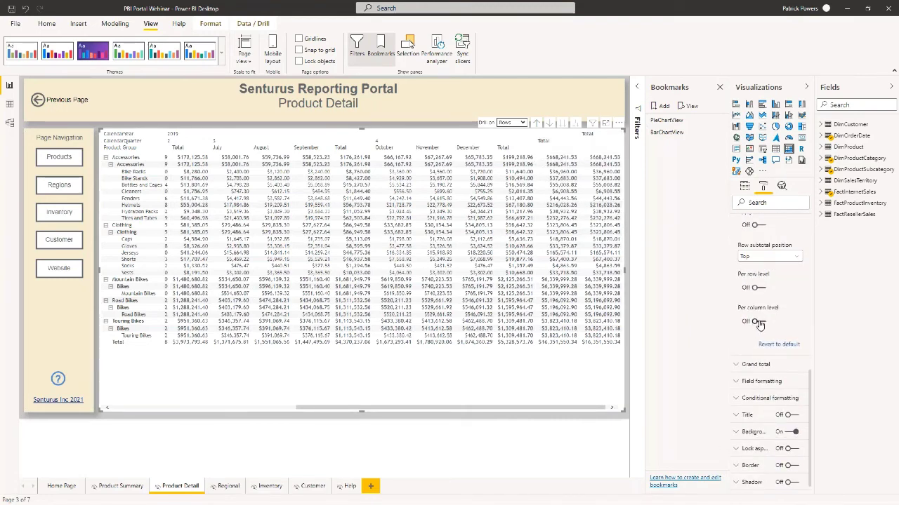
left_click(756, 322)
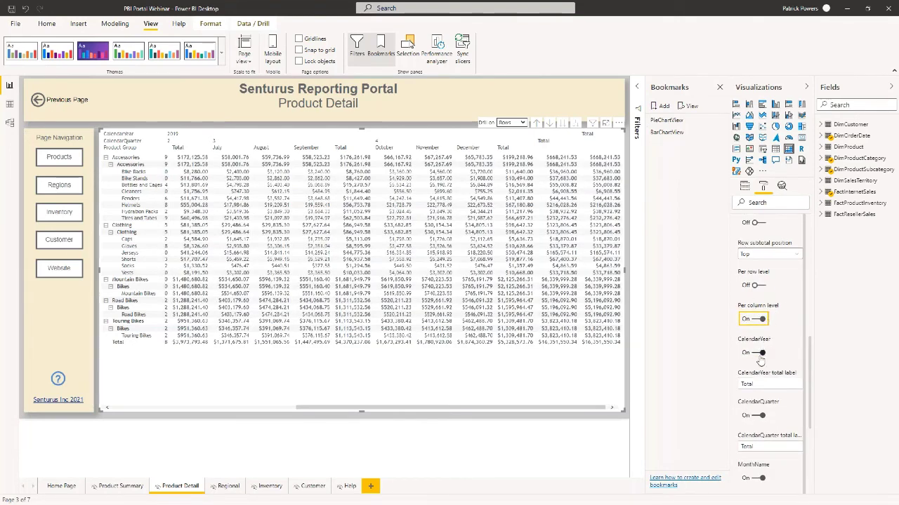
left_click(755, 416)
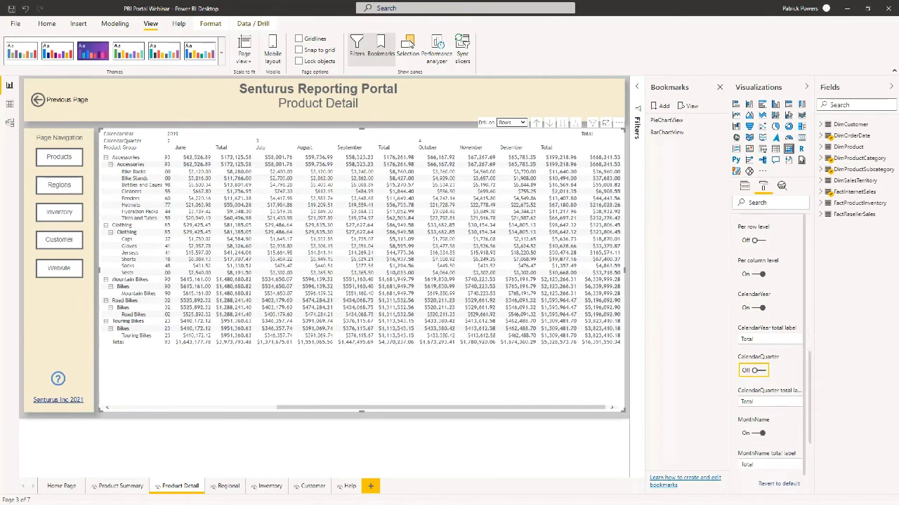
scroll(758, 393, "down", 2)
left_click(759, 385)
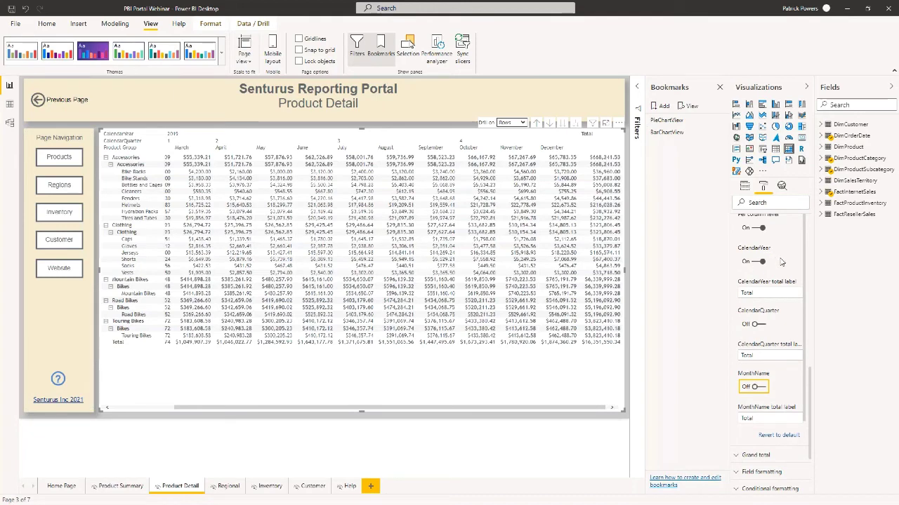
Enable per-row-level subtotals for the matrix and turn off the Category and ProductSubcategoryName subtotals.
scroll(757, 280, "up", 3)
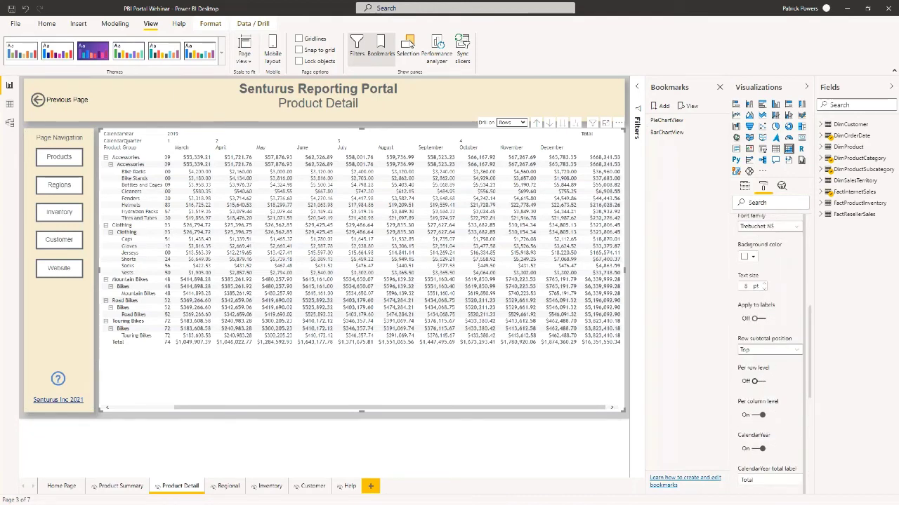
left_click(759, 380)
scroll(765, 351, "down", 3)
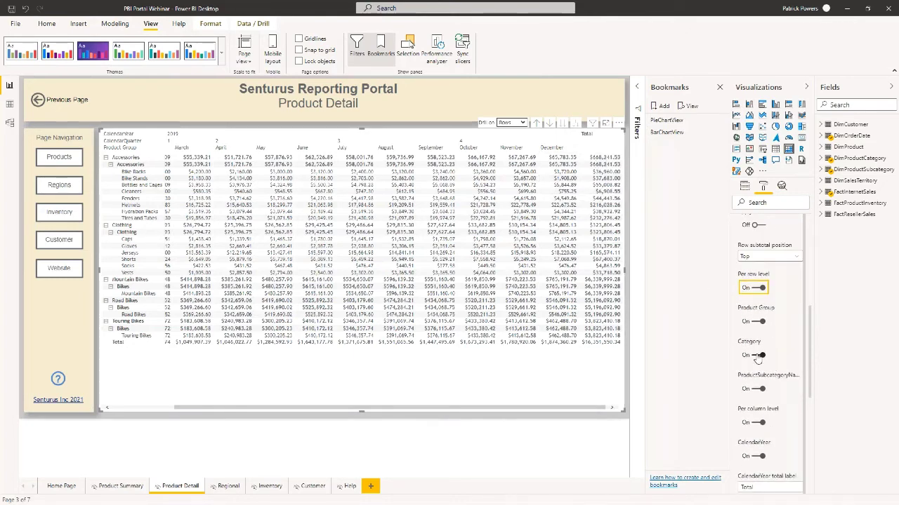
left_click(758, 356)
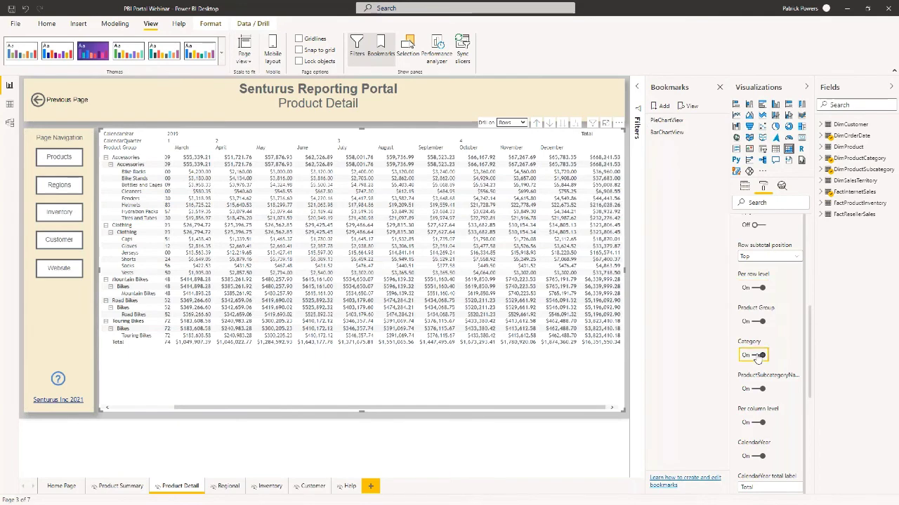
left_click(759, 390)
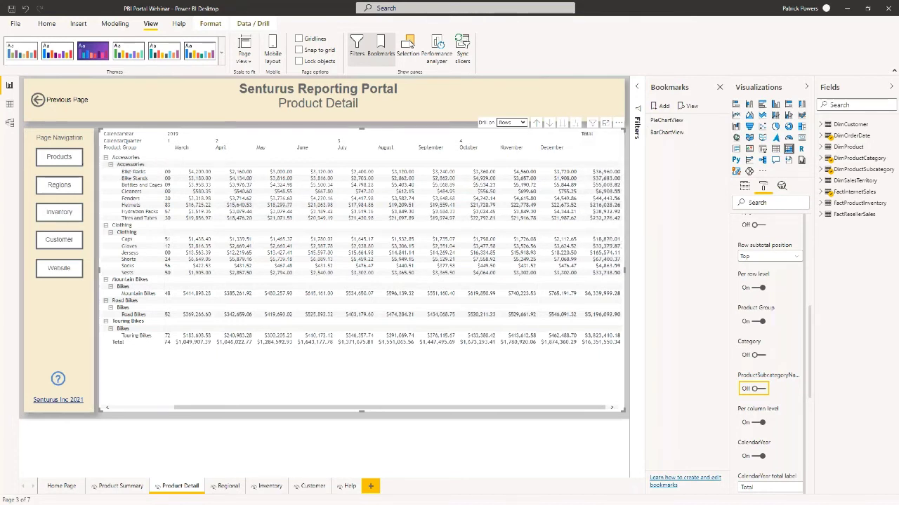
Collapse the Accessories category and its Accessories product group in the matrix.
left_click(110, 165)
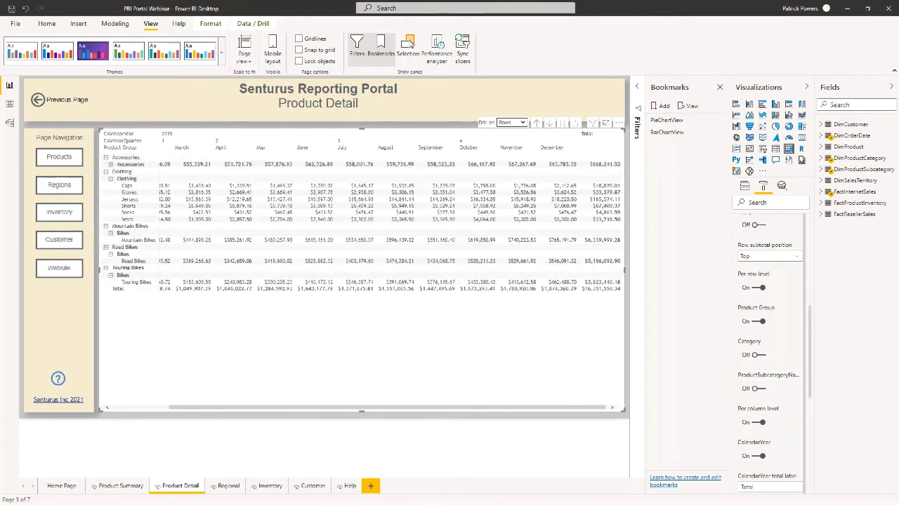
left_click(106, 157)
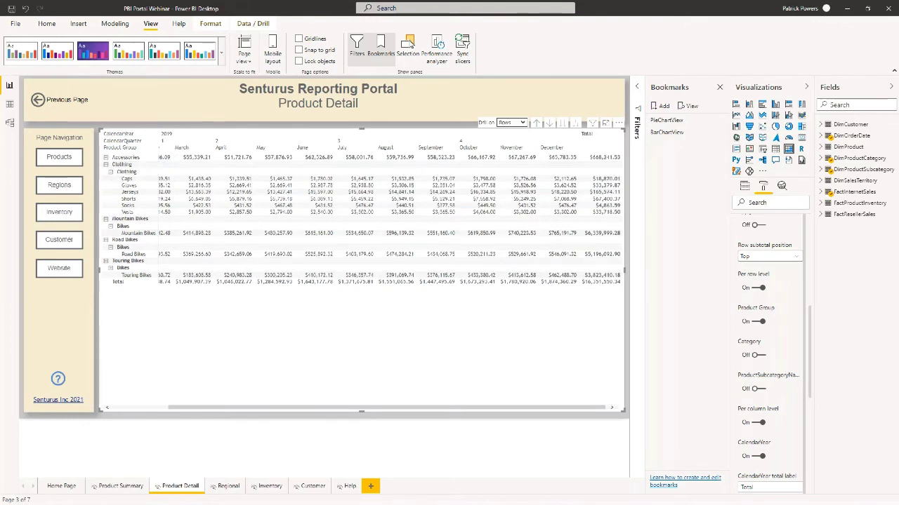
Collapse the Clothing product group in the matrix and try the Bottom row subtotal position before restoring Top.
left_click(106, 164)
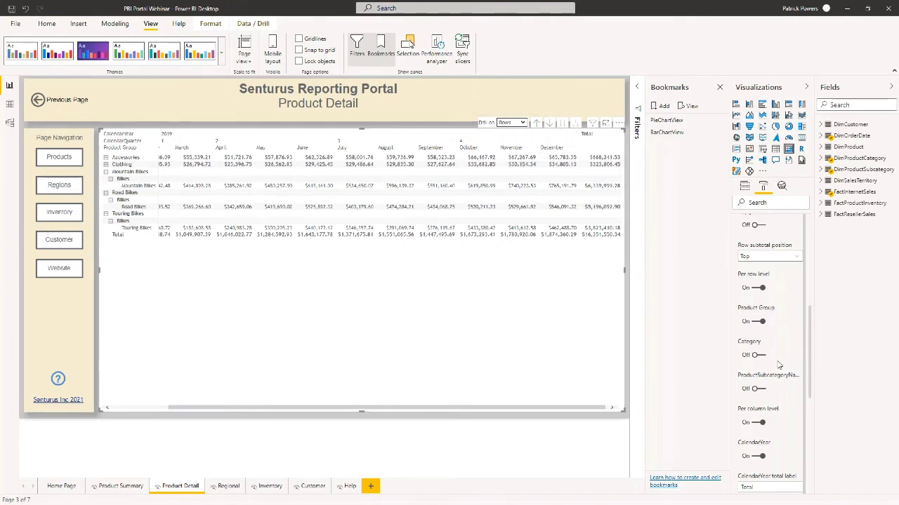
left_click(763, 257)
left_click(755, 278)
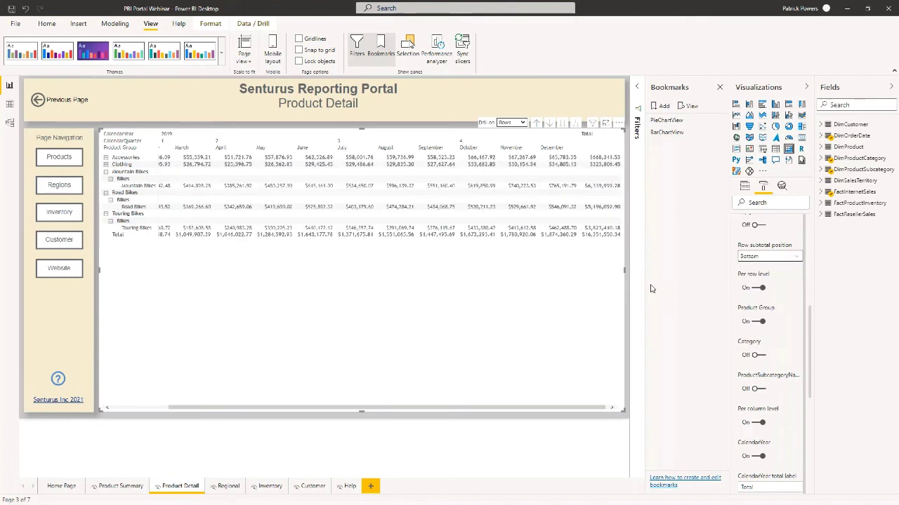
left_click(755, 257)
left_click(754, 267)
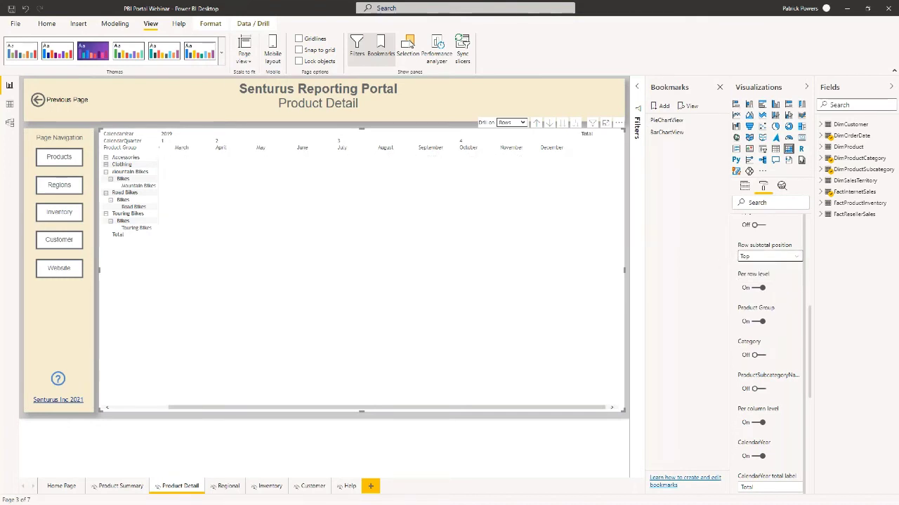
scroll(768, 283, "up", 5)
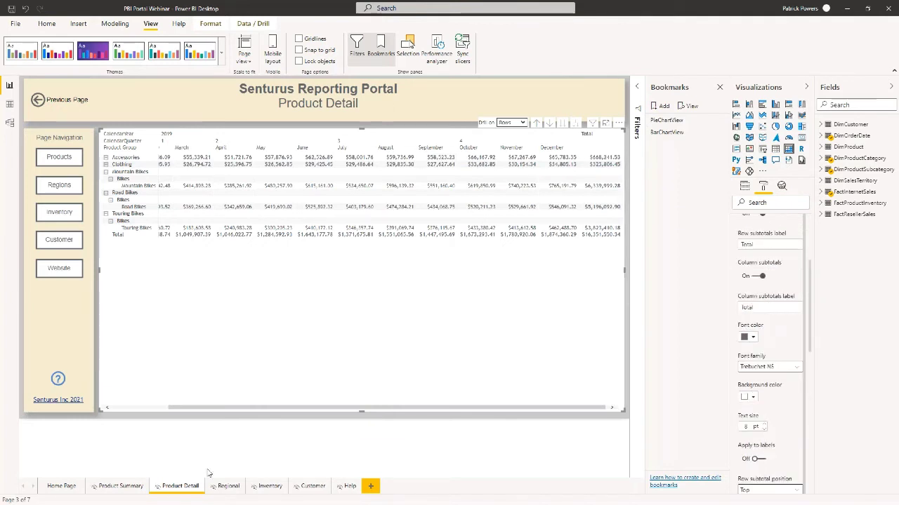
Return to the Product Summary page and look through the fields of the FactInternetSales table.
left_click(40, 103, "ctrl")
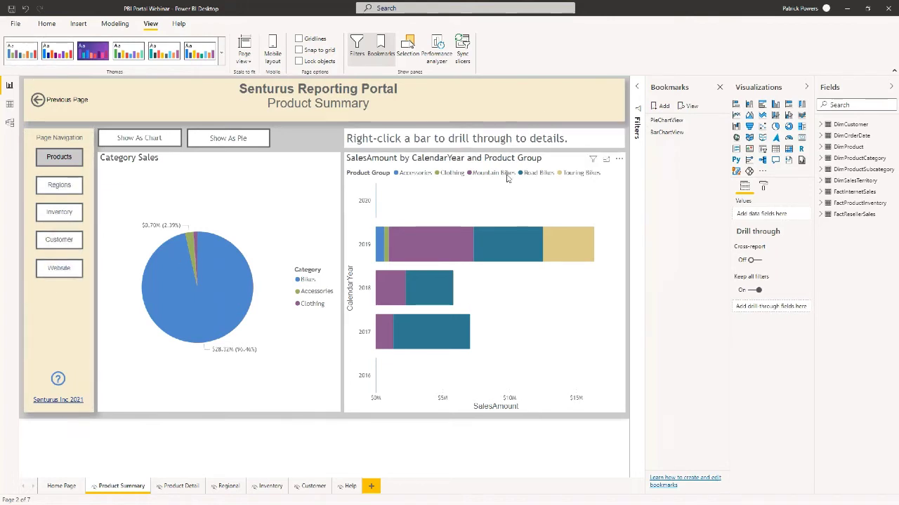
left_click(819, 181)
left_click(819, 182)
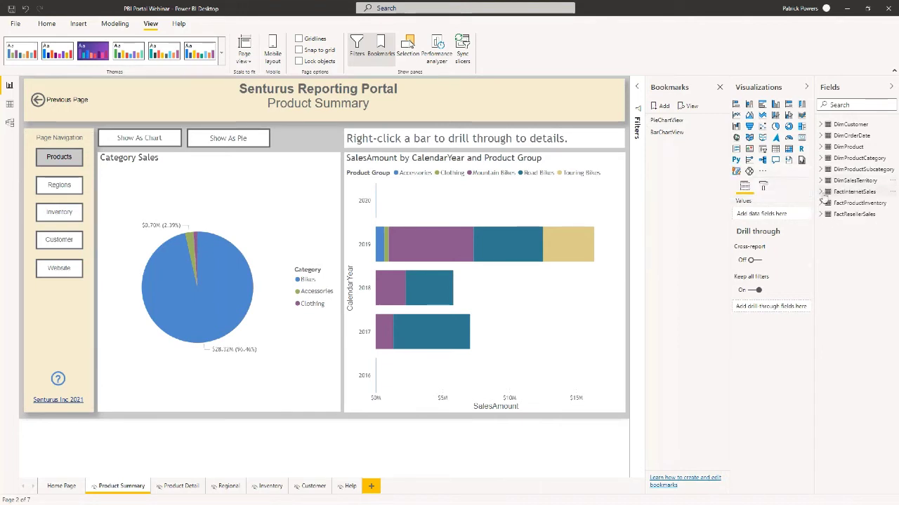
left_click(821, 192)
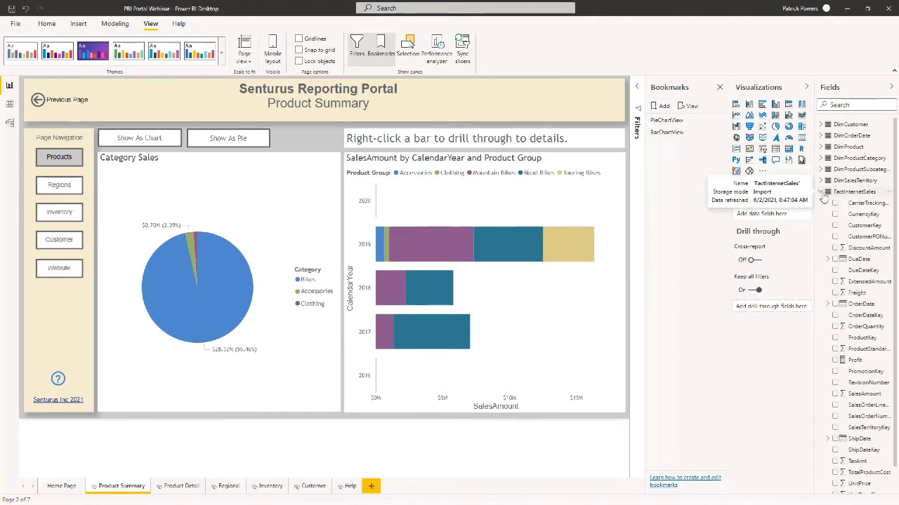
left_click(822, 195)
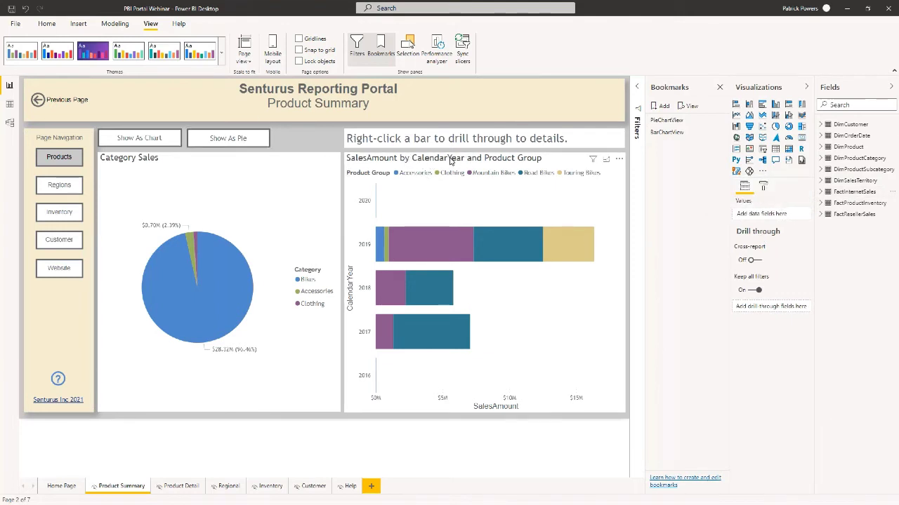
Go to the Regional Data page using the report's own Regions page navigation.
left_click(59, 184)
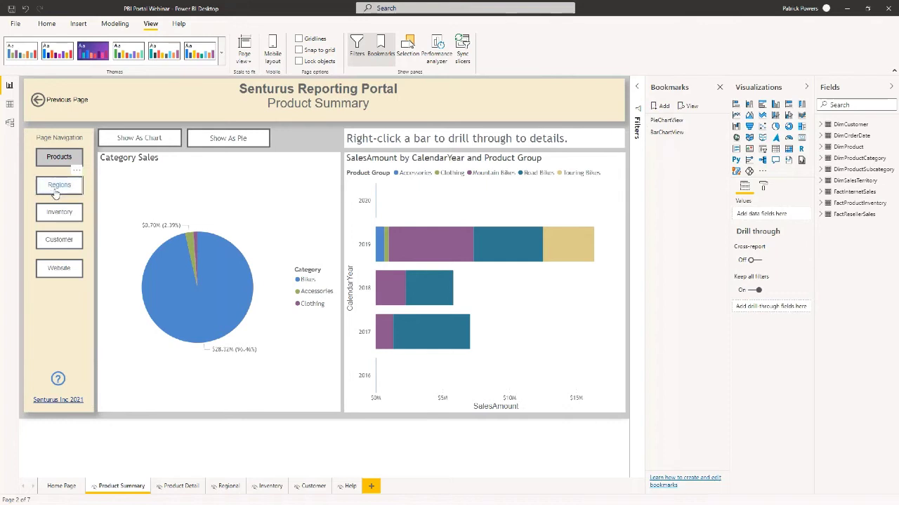
left_click(64, 214, "ctrl")
left_click(60, 184)
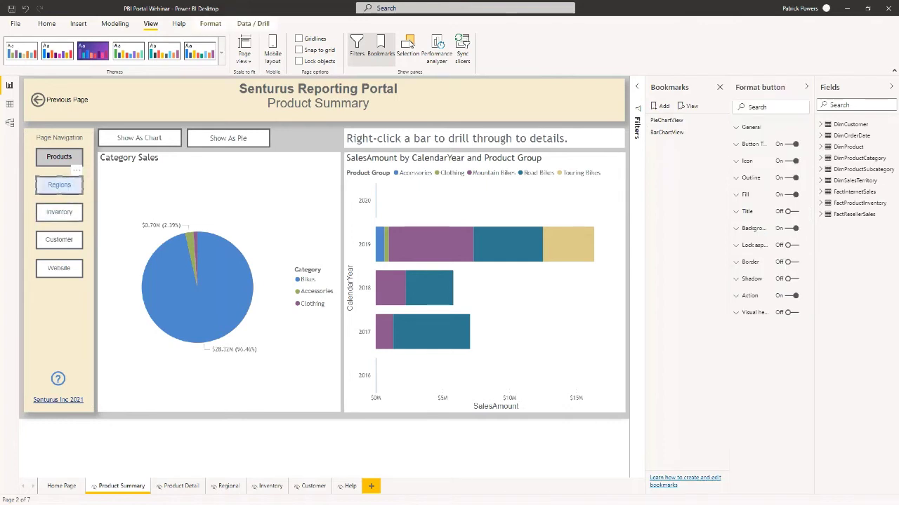
left_click(59, 185, "ctrl")
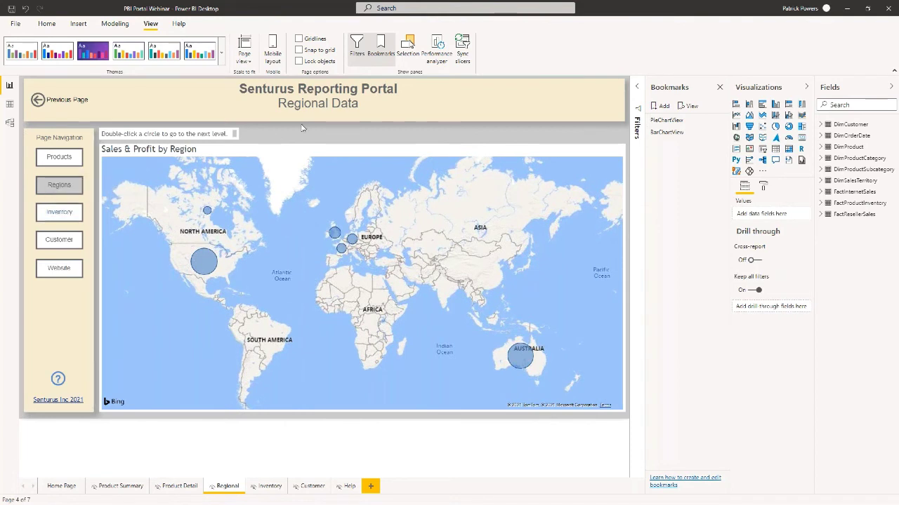
Drill down the Sales & Profit by Region map into the United States and on into California.
left_click(204, 264)
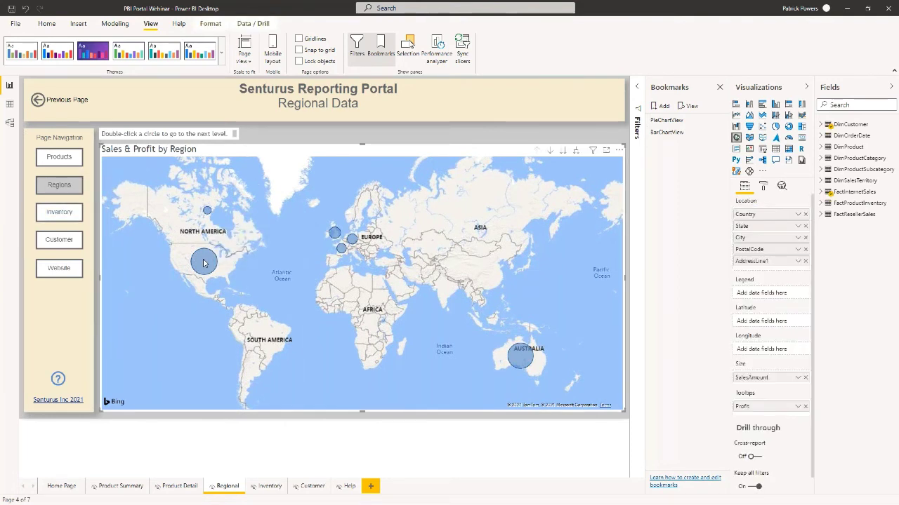
left_click(204, 263)
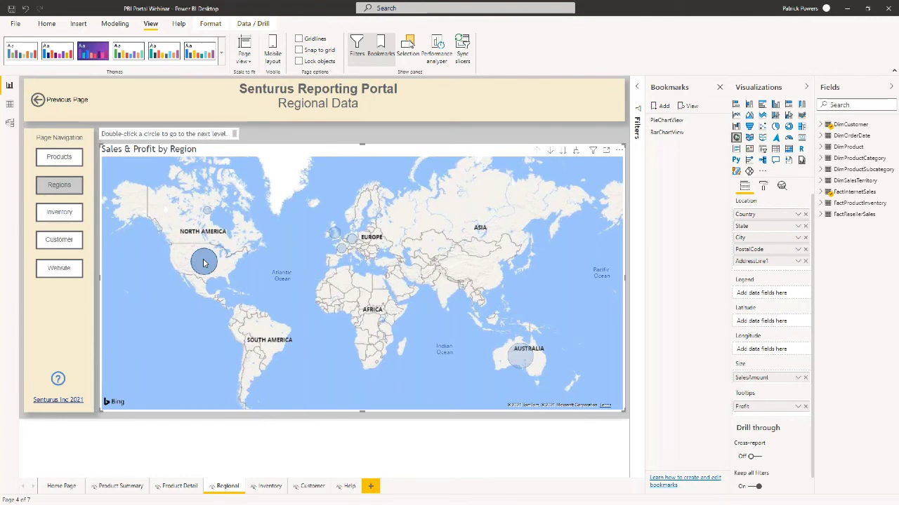
right_click(204, 264)
left_click(227, 265)
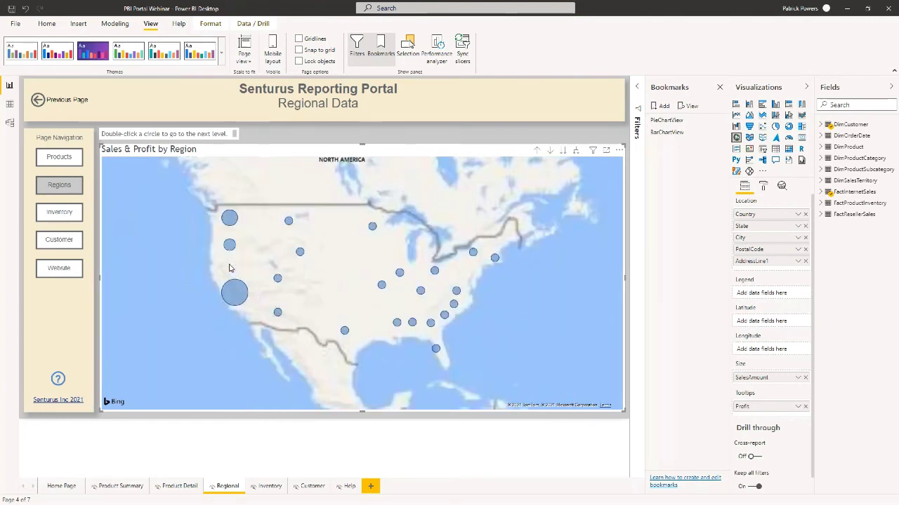
right_click(237, 297)
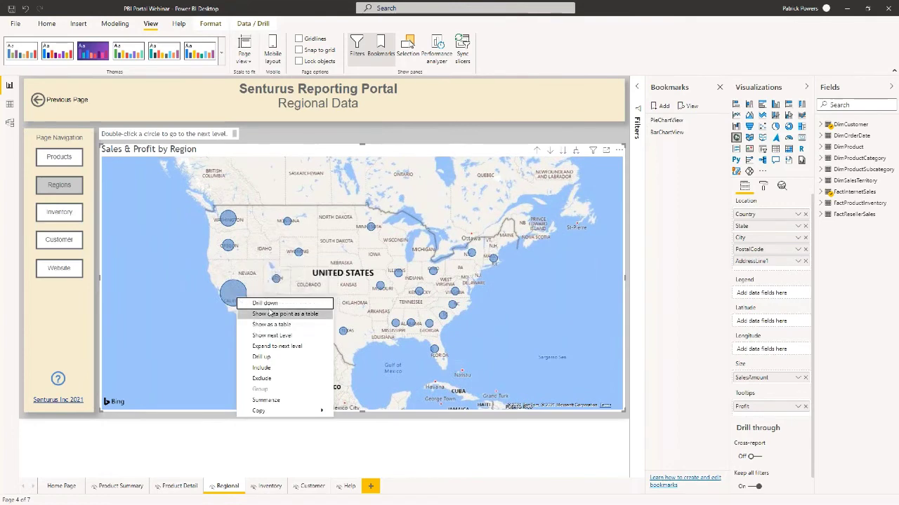
left_click(271, 303)
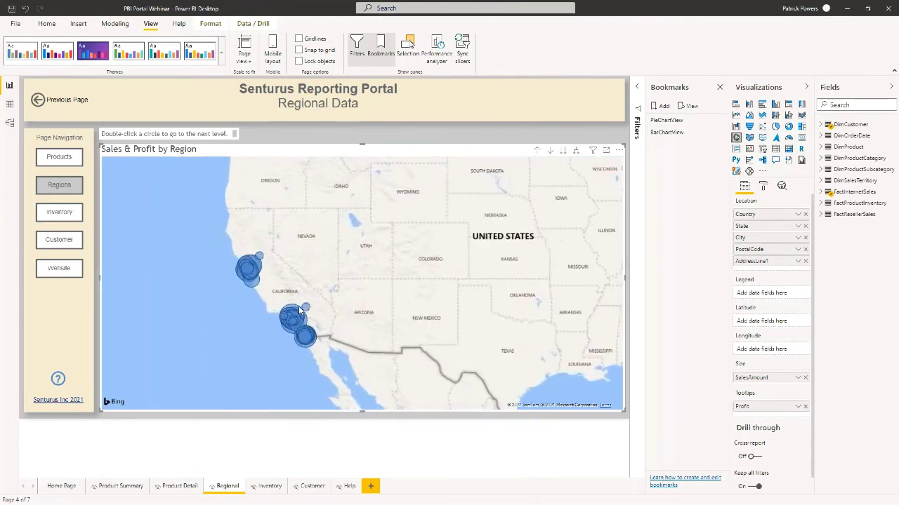
Drill down into Burbank in the Los Angeles area and show the sales details of its postal-code bubble.
right_click(396, 320)
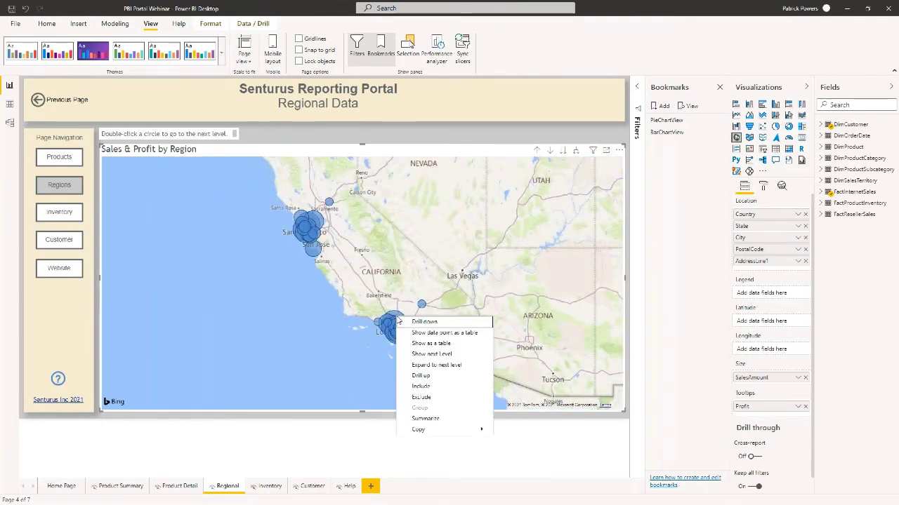
left_click(470, 316)
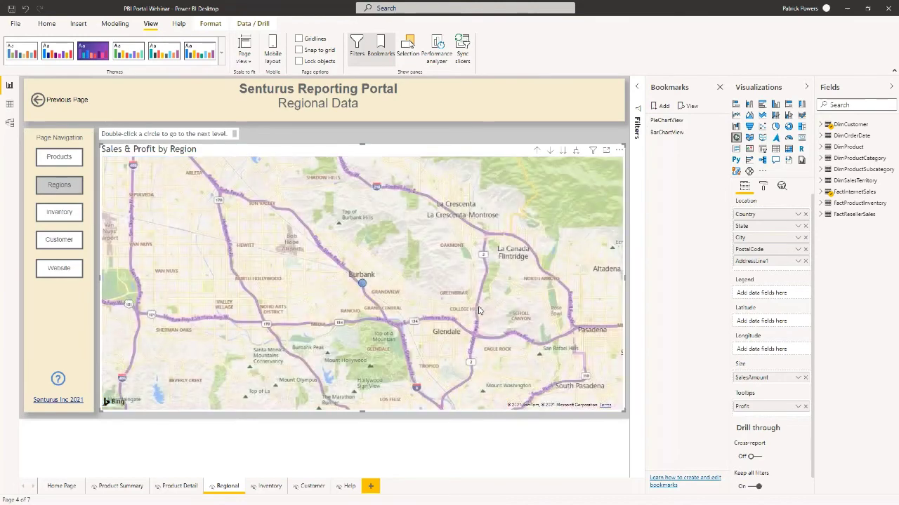
mouse_move(363, 286)
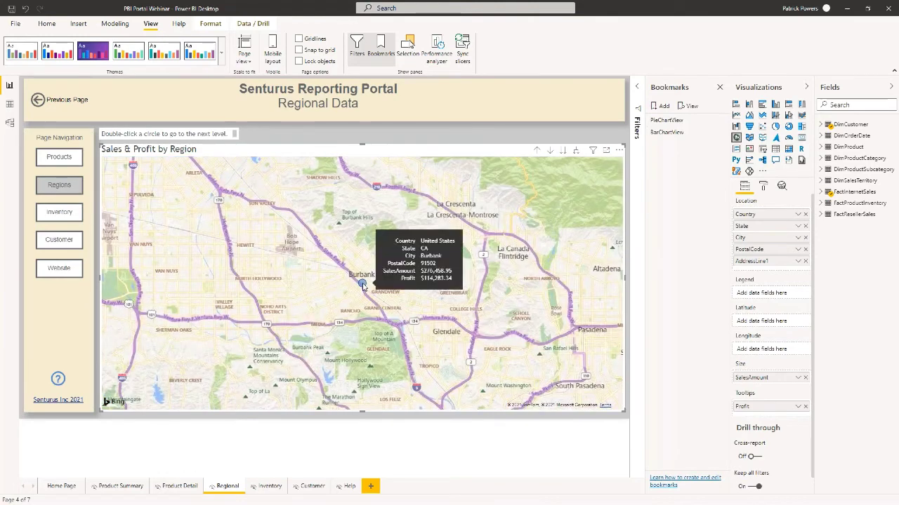
Drill the regional map back up to the country level and return to the Product Summary page.
left_click(537, 150)
left_click(537, 150)
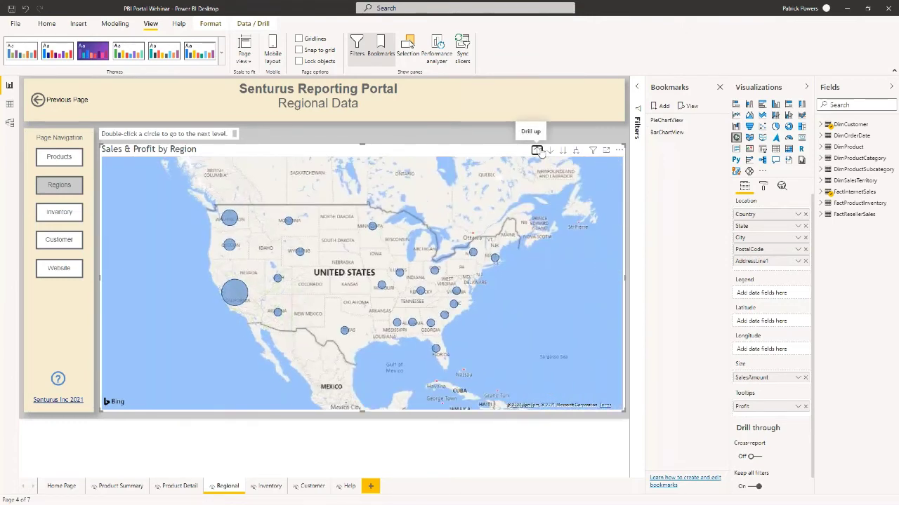
left_click(537, 150)
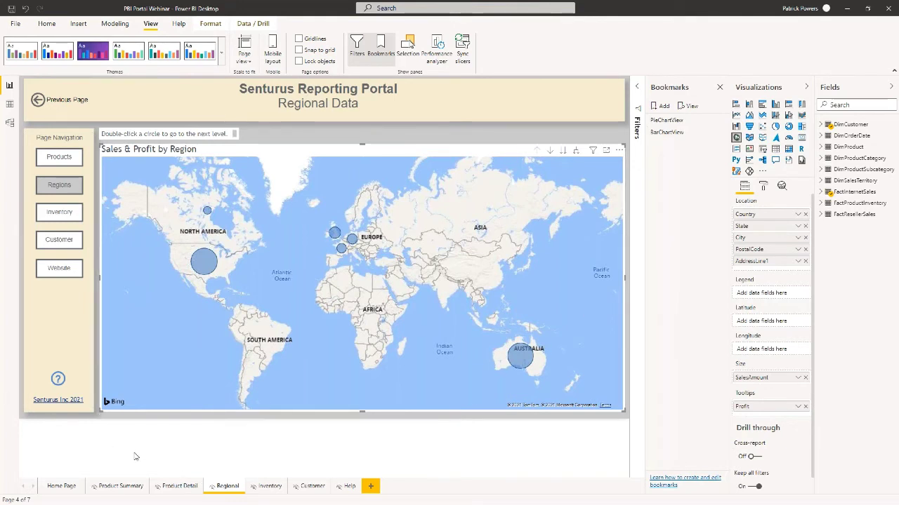
left_click(120, 486)
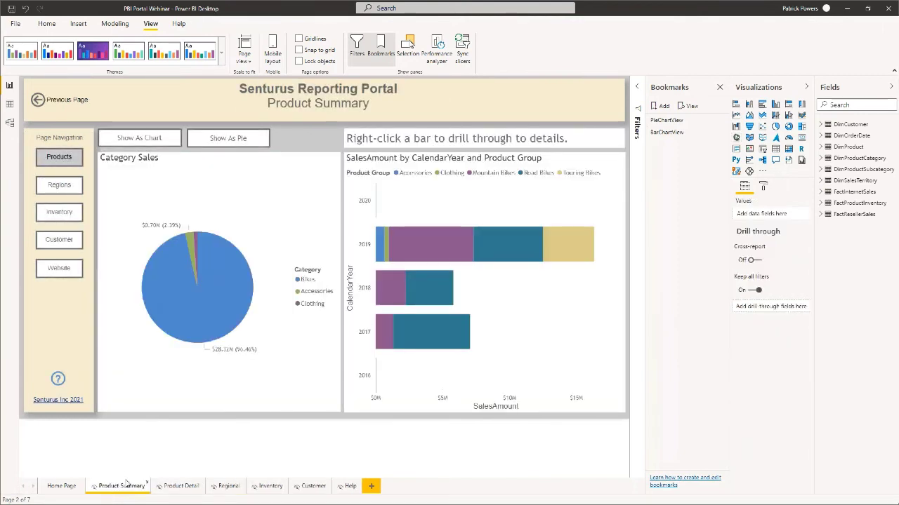
Add a blank report page and place an enlarged clustered bar chart along its upper edge.
left_click(369, 488)
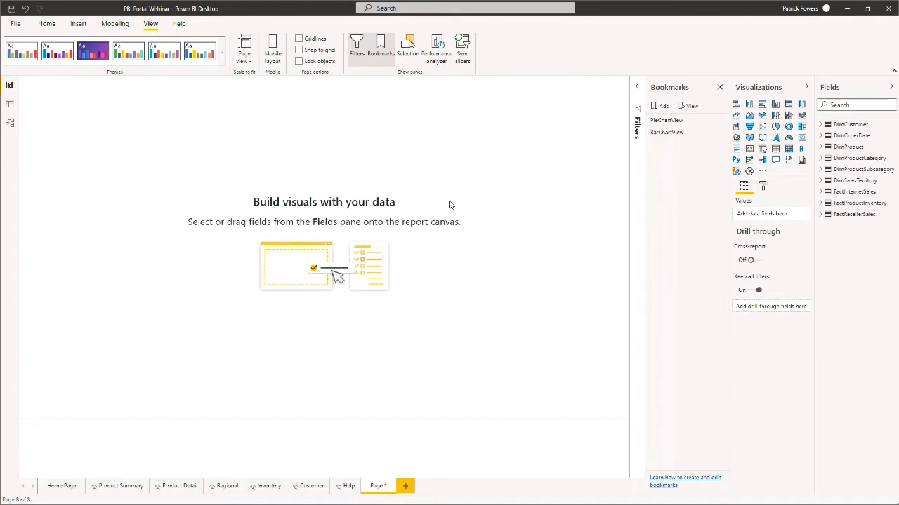
left_click(762, 104)
left_click_drag(145, 141, 177, 141)
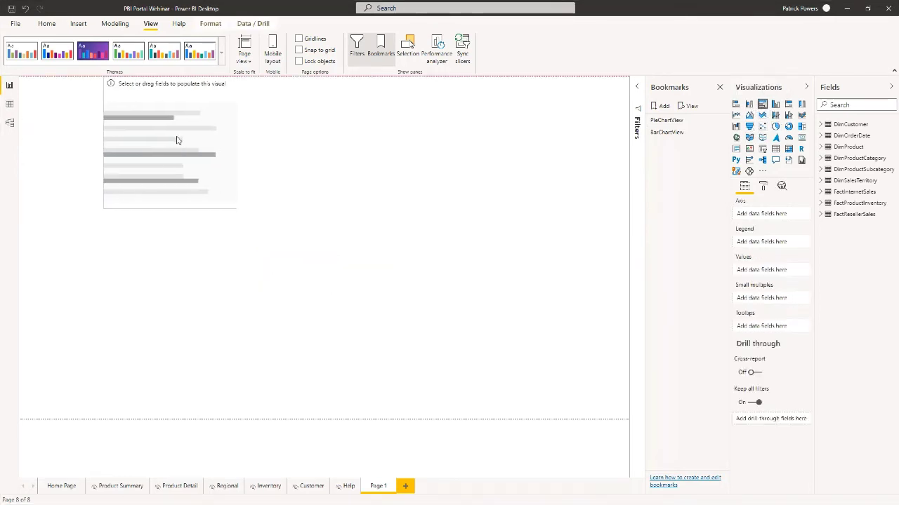
left_click_drag(234, 205, 311, 250)
left_click(449, 226)
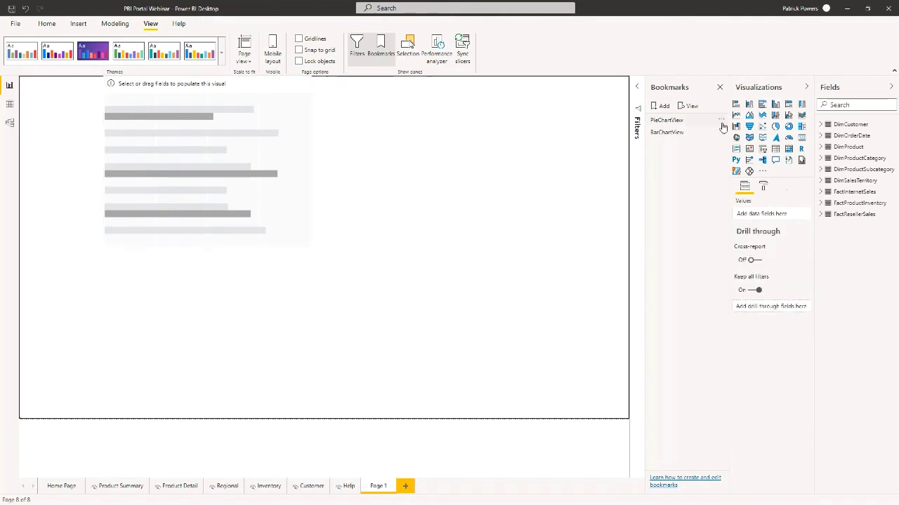
Add a pie chart beside the bar chart, enlarged to the page's right edge, and convert it to a line and stacked column chart.
left_click(775, 126)
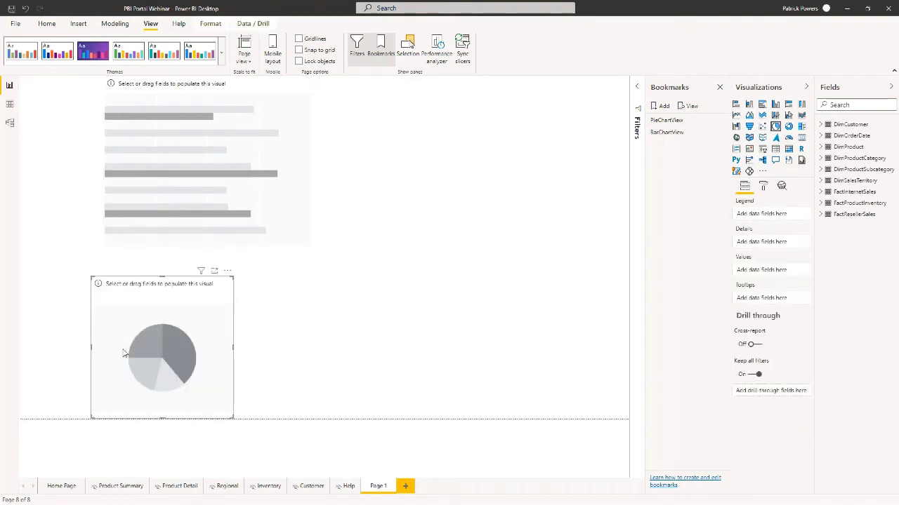
left_click_drag(122, 353, 351, 148)
left_click_drag(468, 219, 629, 249)
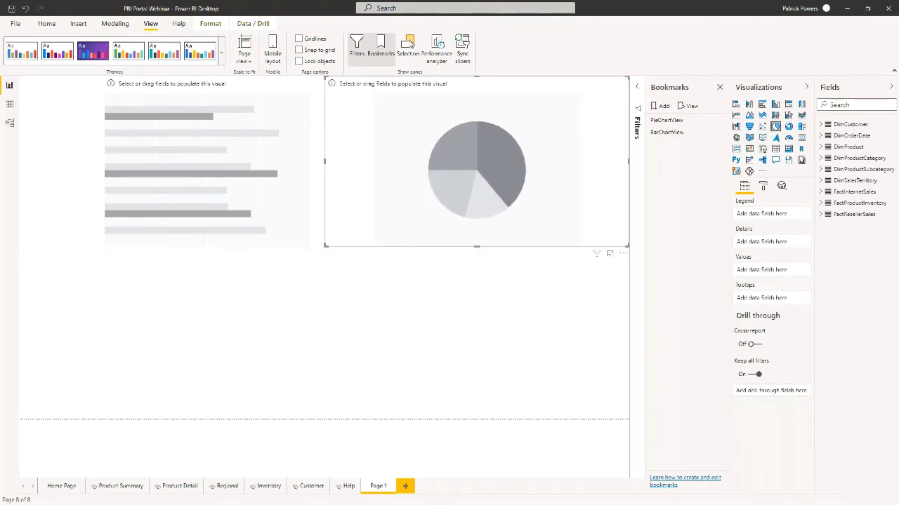
left_click(775, 115)
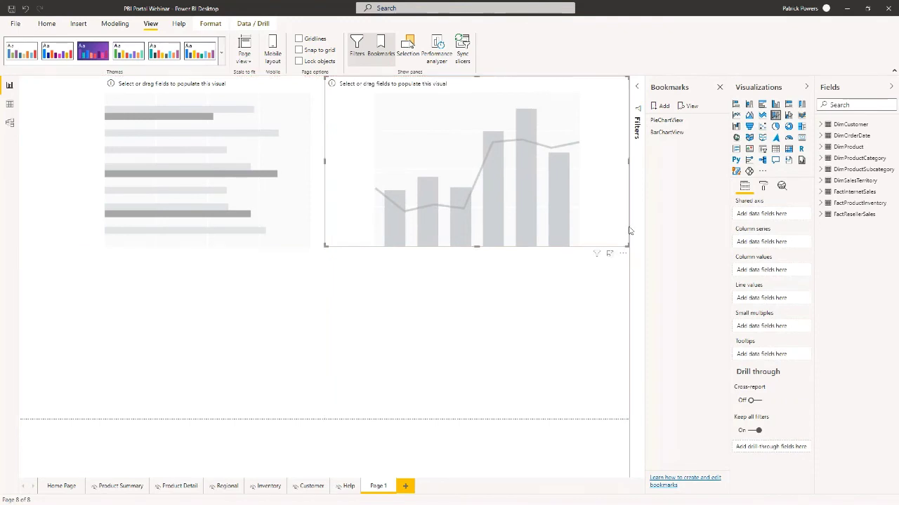
left_click(535, 330)
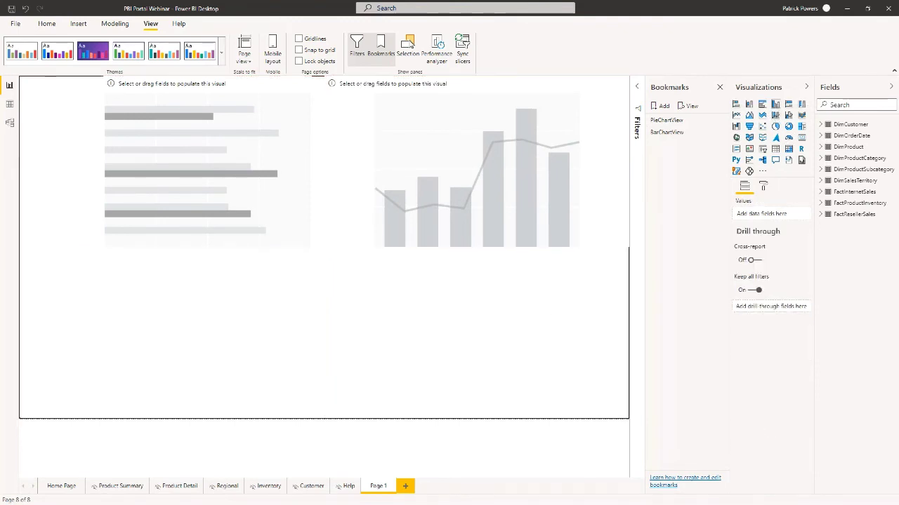
Add a clustered column chart directly beneath the bar chart and enlarge it to the page's lower edge.
left_click(775, 104)
mouse_move(182, 309)
left_mouse_down()
mouse_move(220, 290)
mouse_move(193, 298)
left_mouse_up()
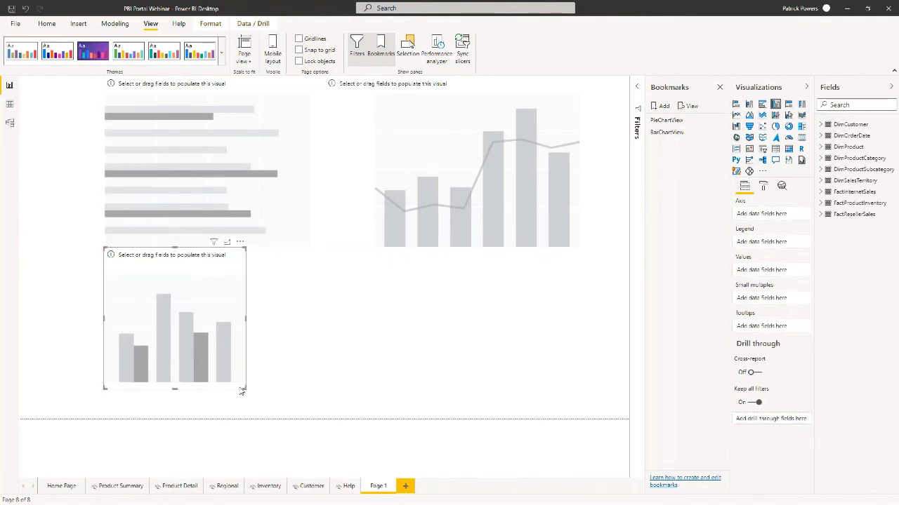
left_click_drag(246, 389, 298, 433)
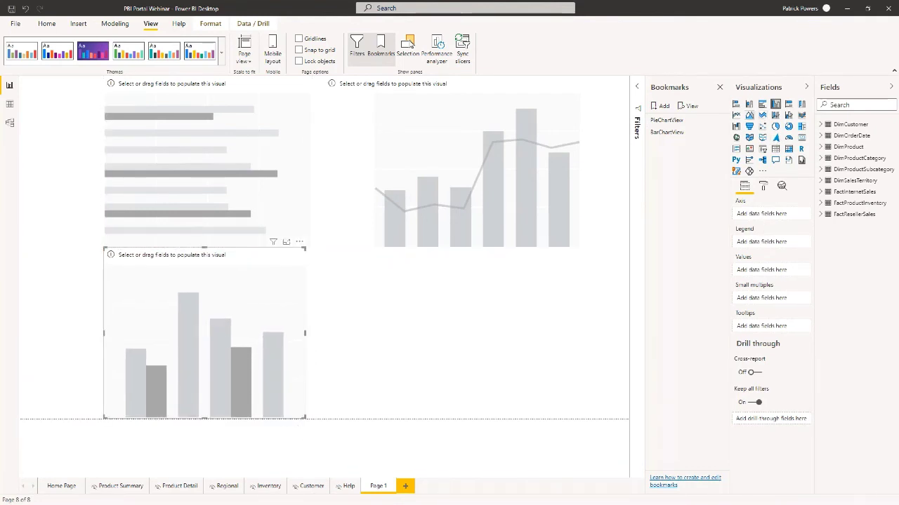
Try the area and line and stacked column types on the lower chart, and restore the clustered column type.
left_click(749, 115)
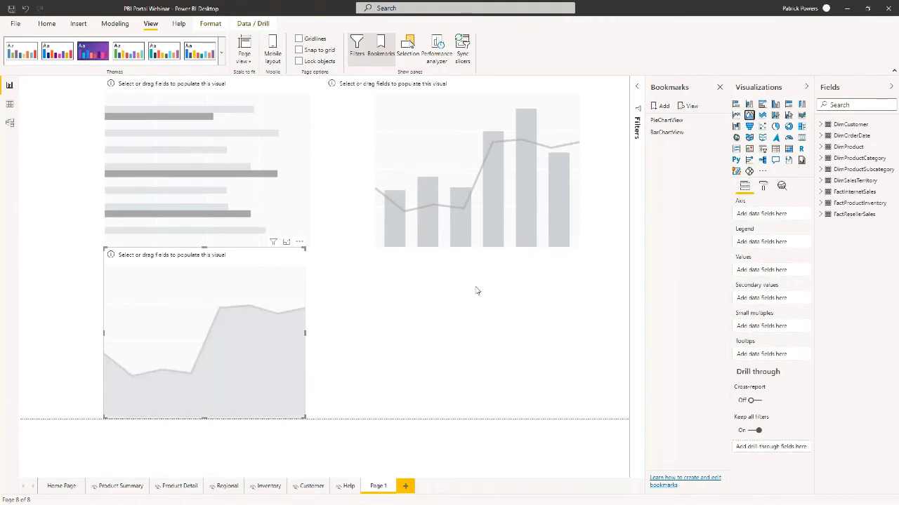
left_click(775, 115)
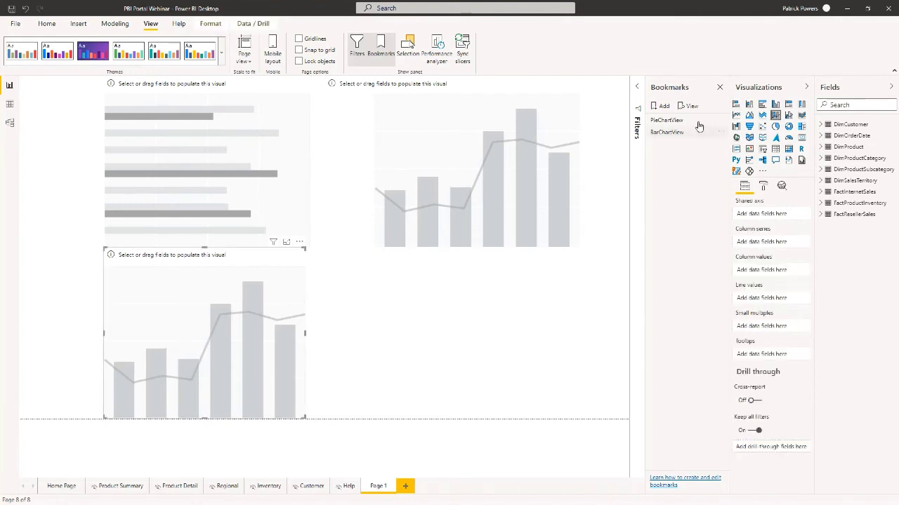
left_click(775, 104)
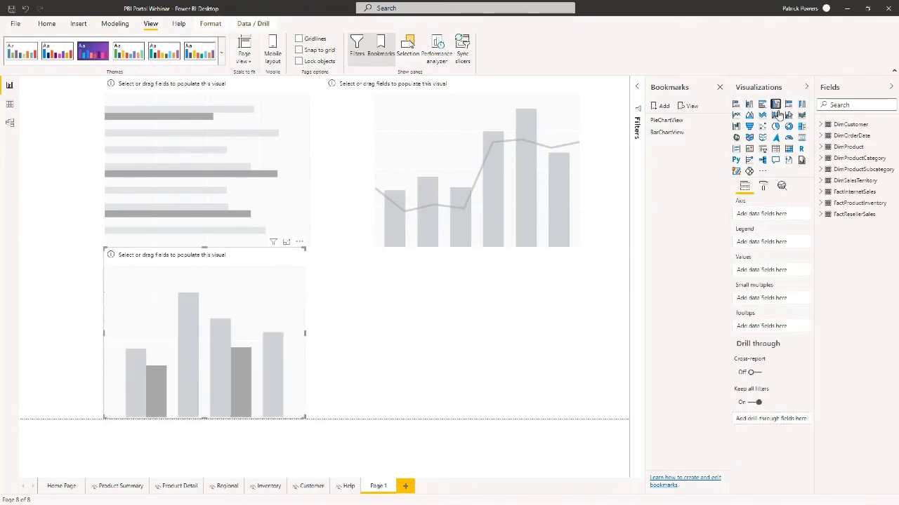
left_click(462, 305)
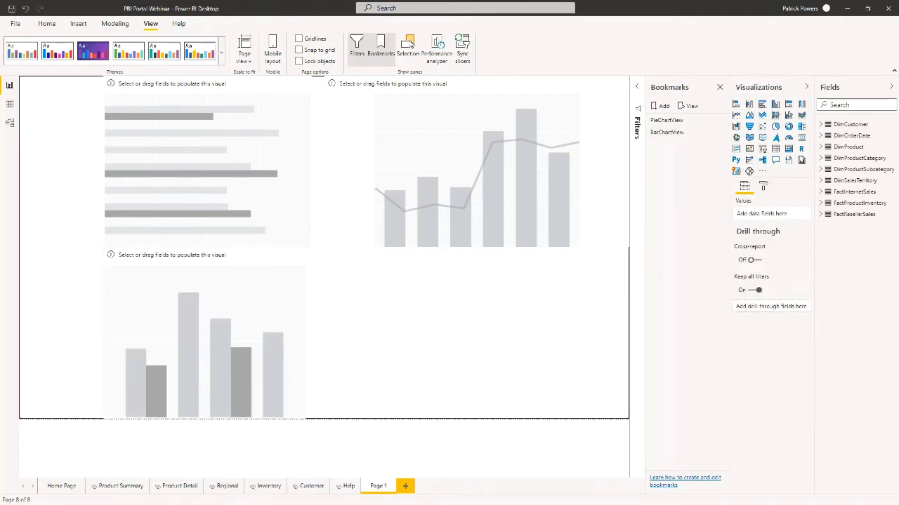
Add a line chart beside the clustered column chart and enlarge it to the page's right and lower edges.
left_click(735, 117)
left_click_drag(122, 171, 421, 378)
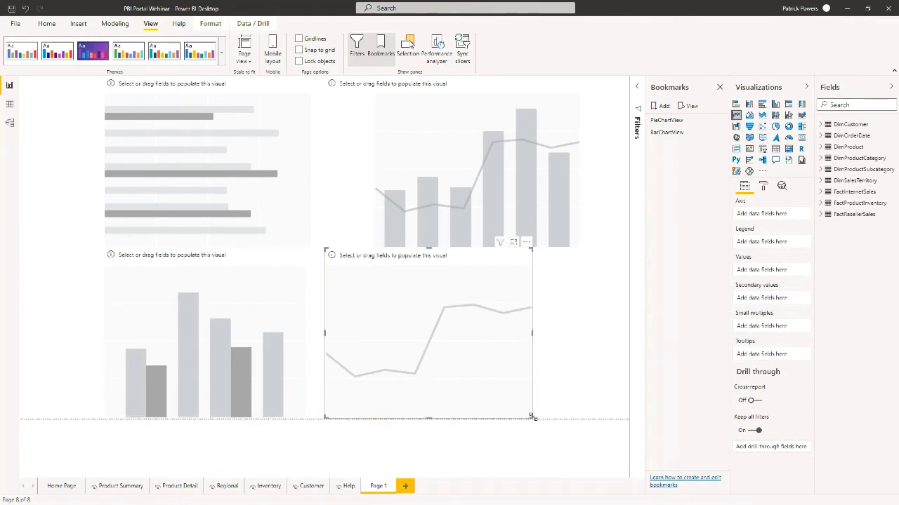
left_click_drag(532, 416, 654, 440)
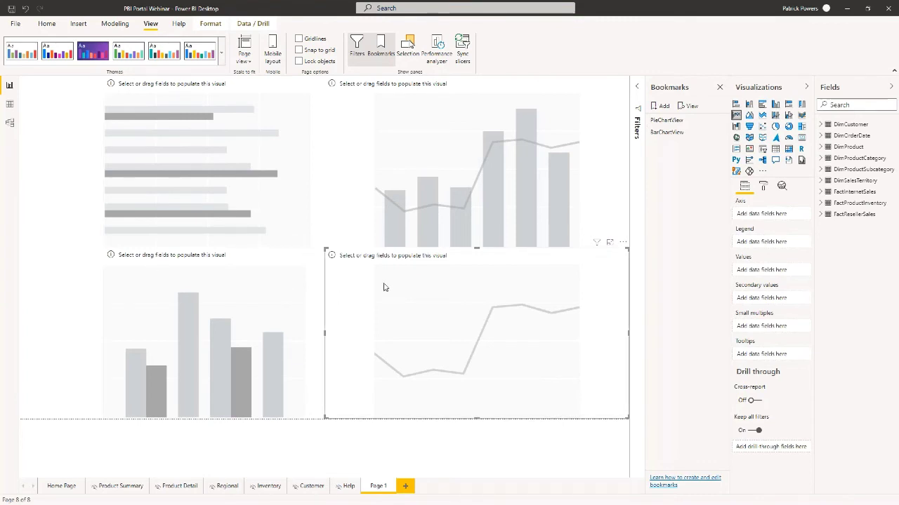
left_click(82, 311)
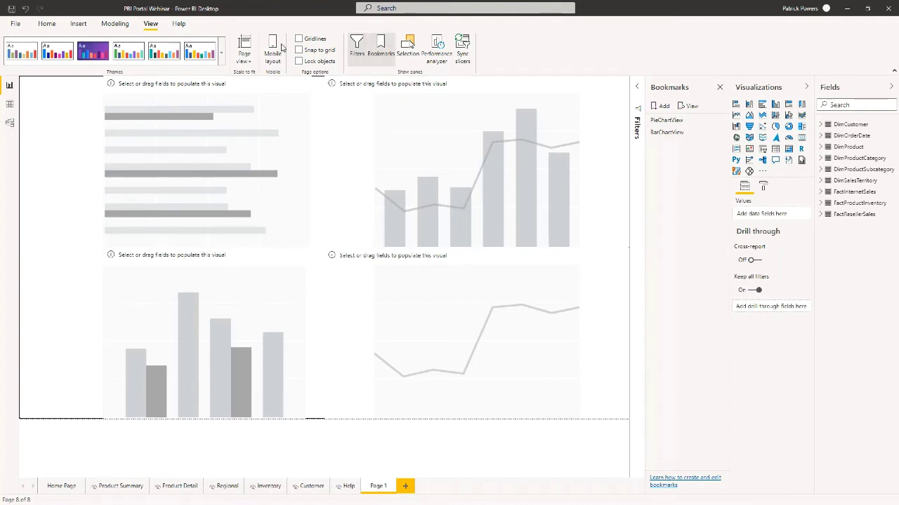
Insert a blank button in the page's upper-left corner and turn on its action with the type Drill through.
left_click(78, 24)
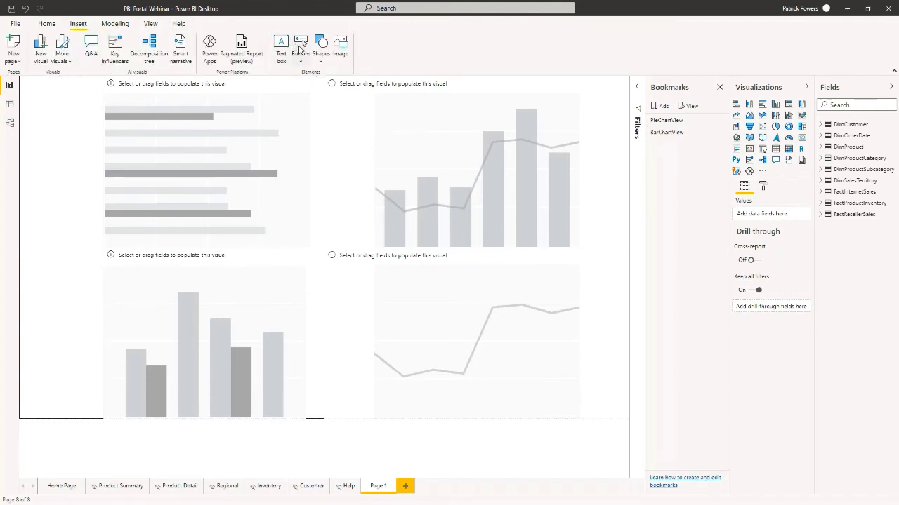
left_click(306, 53)
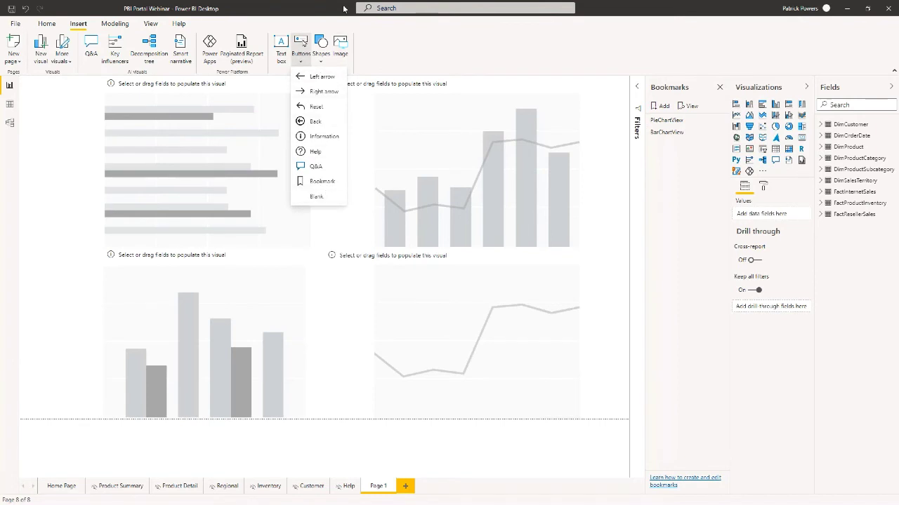
left_click(325, 200)
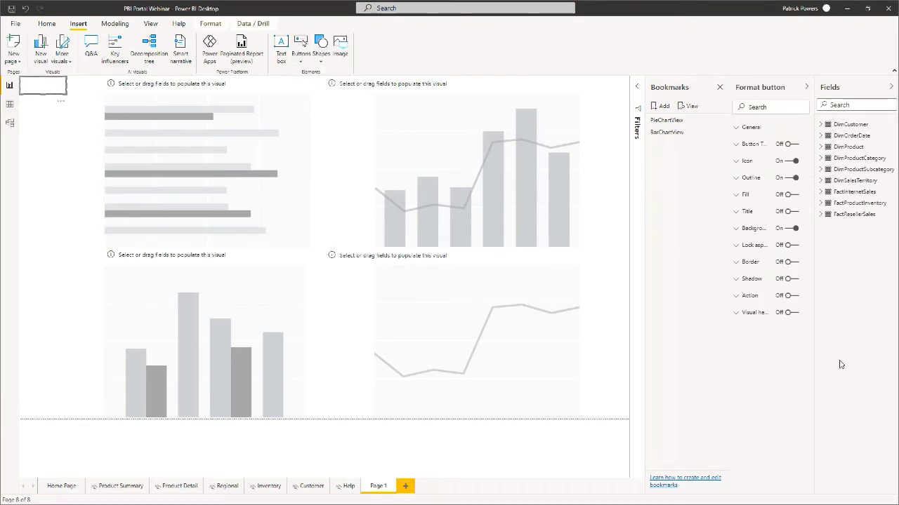
left_click(742, 296)
left_click(792, 296)
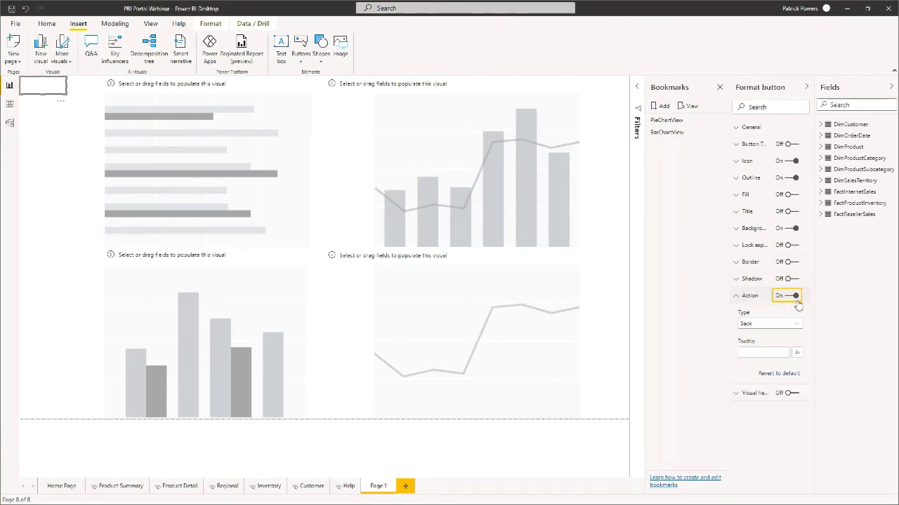
left_click(797, 324)
left_click(756, 355)
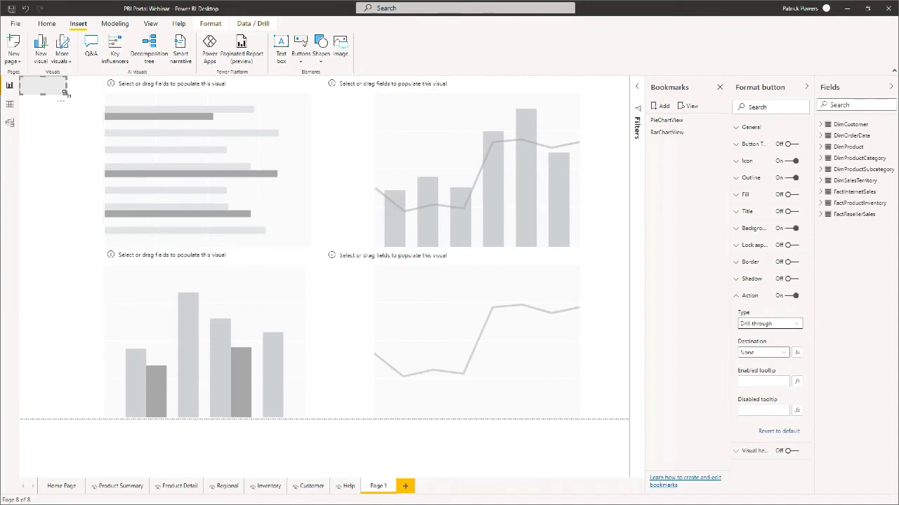
Enlarge the button, give it the text "Click here to drill down", and move it slightly inward from the page corner.
left_click_drag(66, 94, 91, 111)
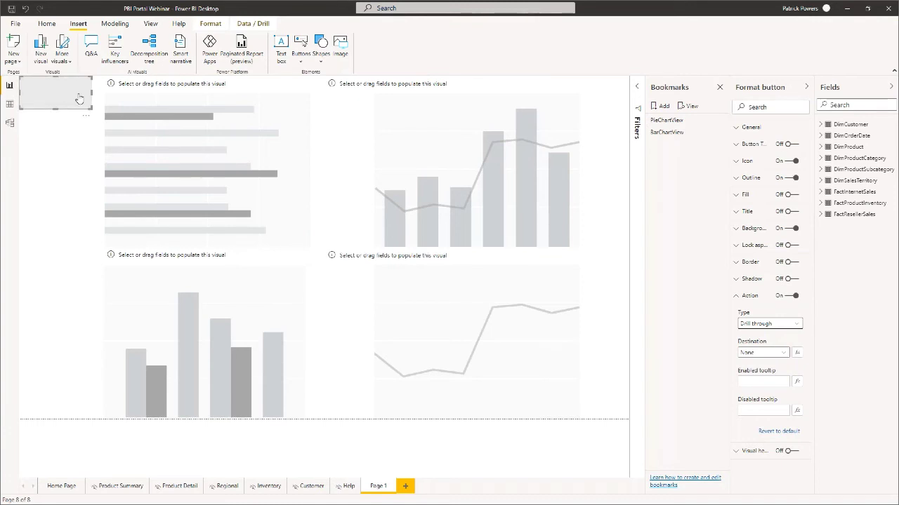
left_click(738, 144)
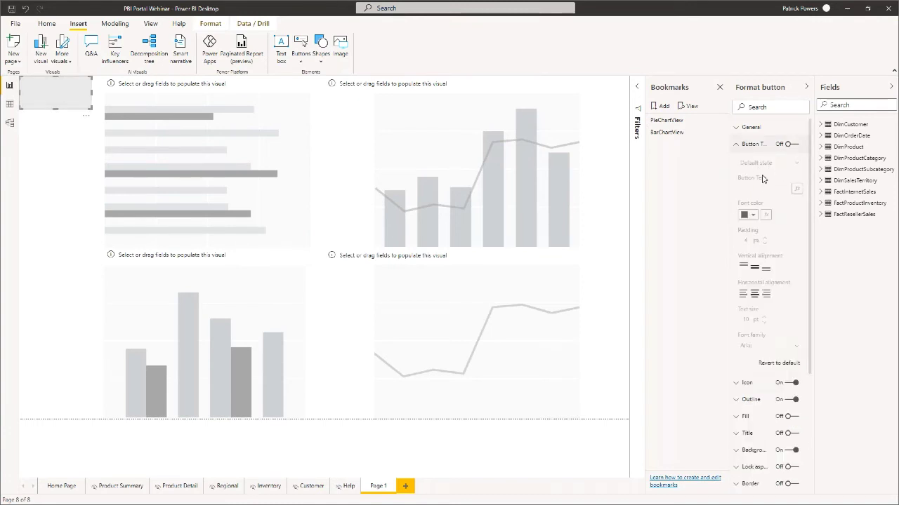
left_click(788, 144)
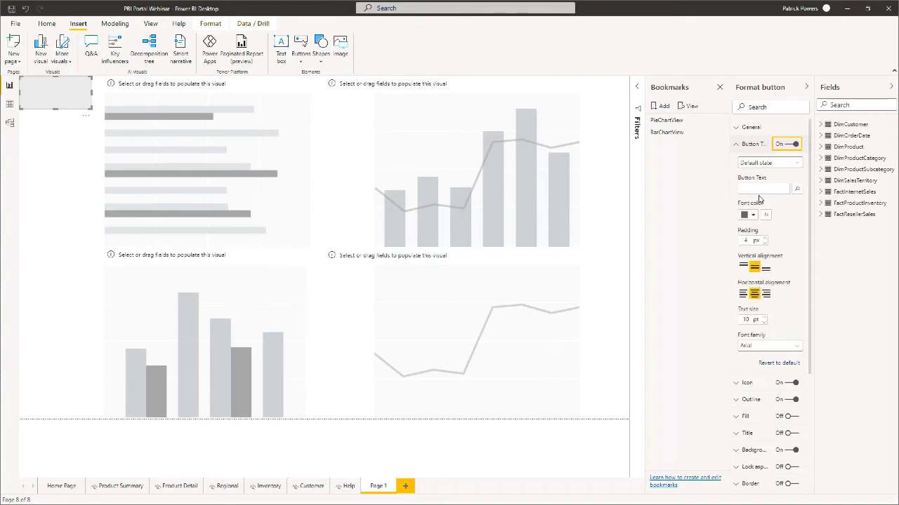
left_click(760, 189)
type("Click here to drill down")
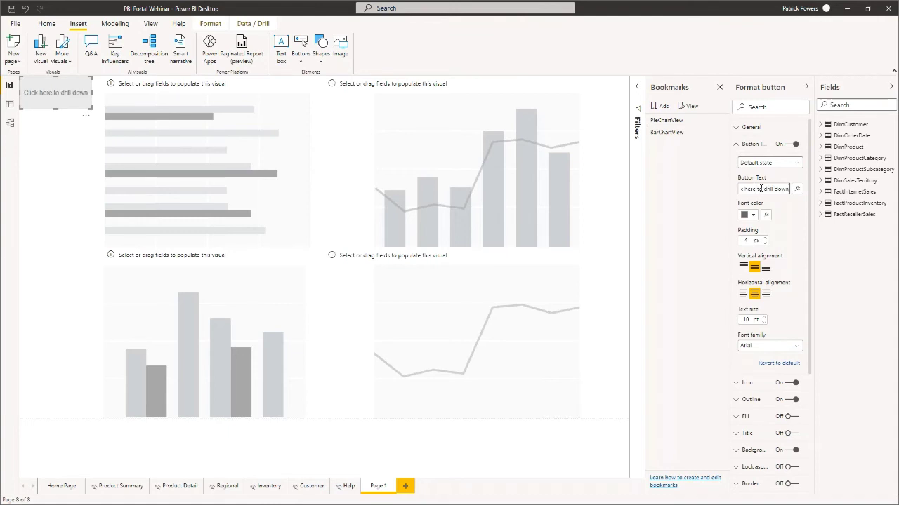
left_click(62, 128)
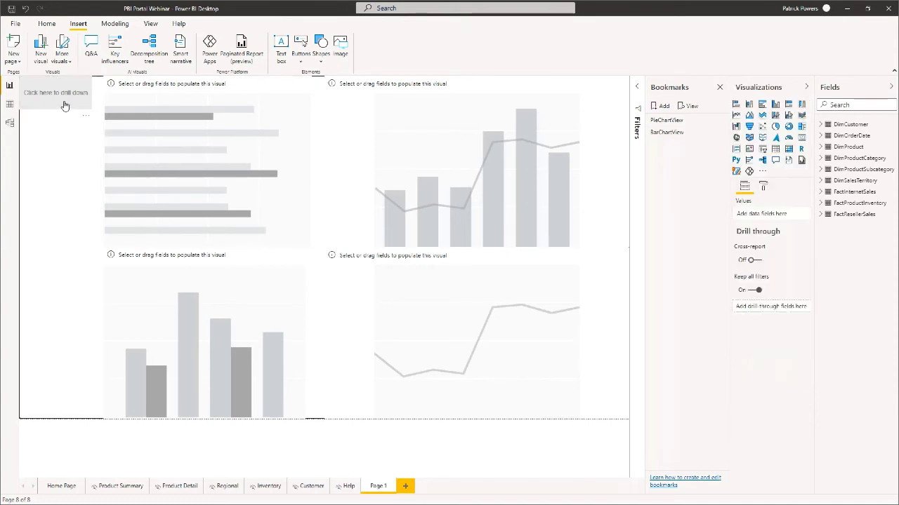
mouse_move(63, 105)
left_mouse_down()
mouse_move(82, 105)
mouse_move(70, 112)
left_mouse_up()
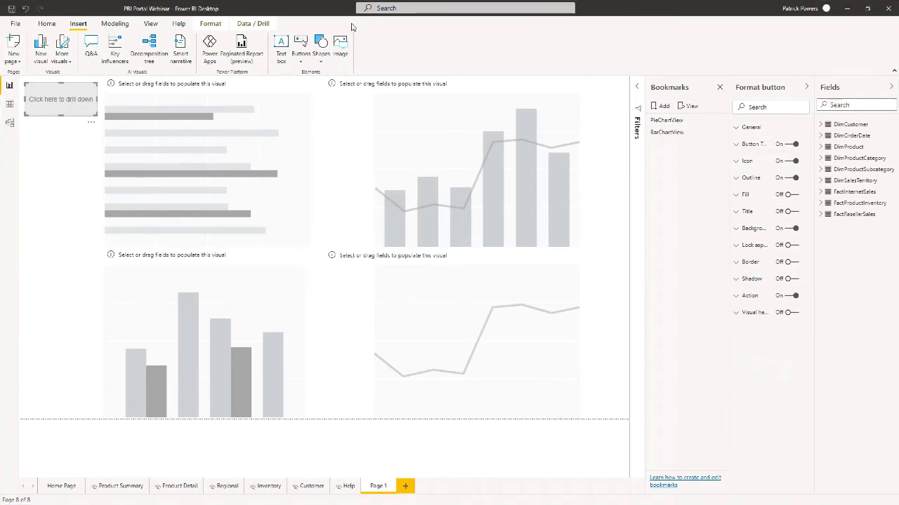
Insert the image GO.PNG from Documents > Work > Training Files > 2021 > PowerBI > Visualizations > Two Day Class > Supplemental Files.
left_click(341, 49)
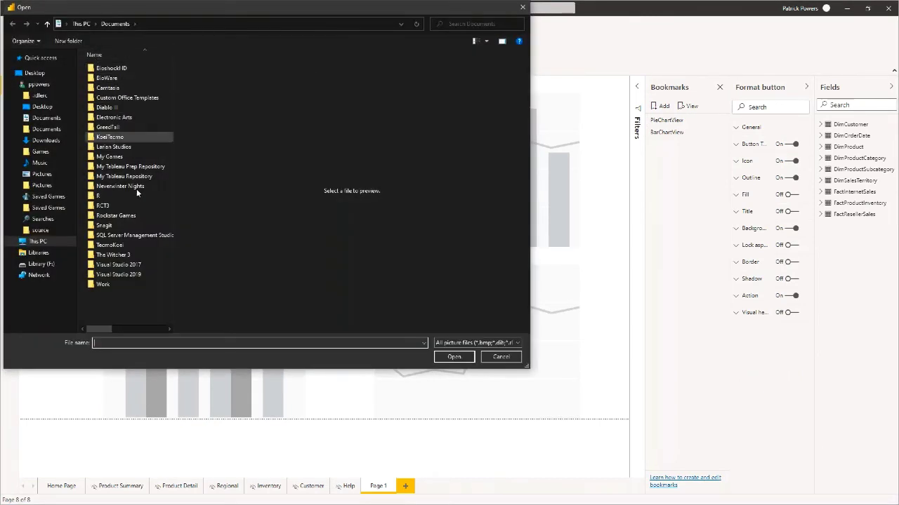
left_click(127, 287)
double_click(126, 287)
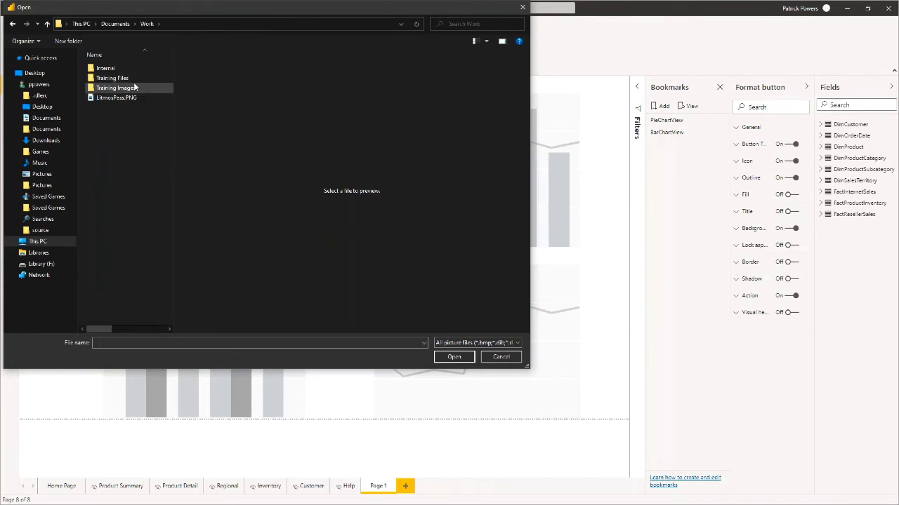
double_click(130, 78)
double_click(129, 107)
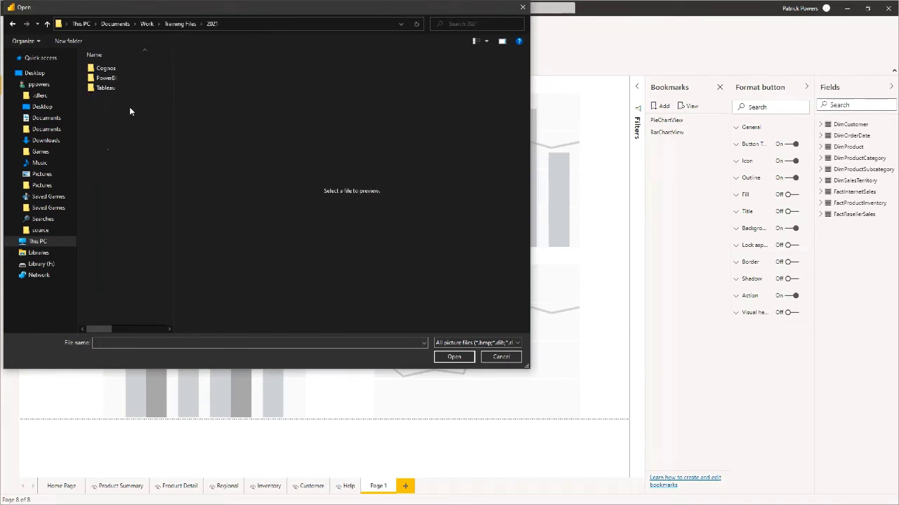
double_click(120, 78)
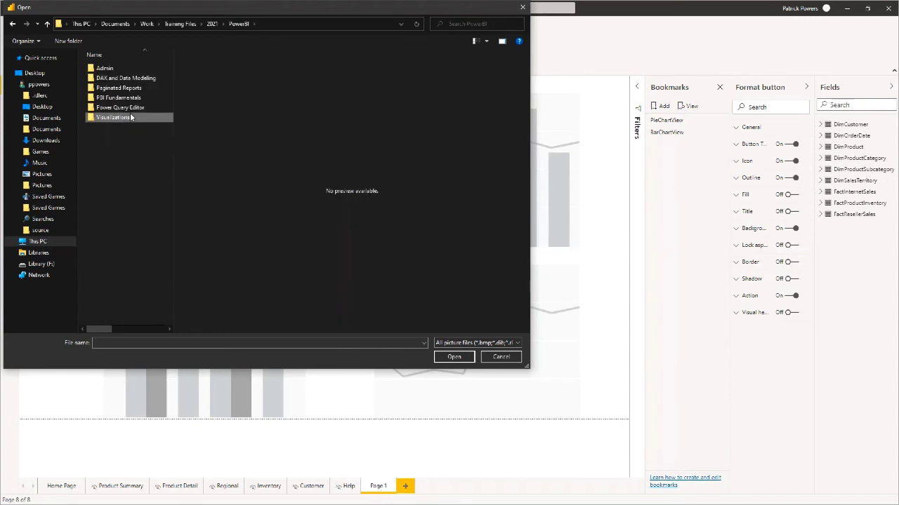
double_click(130, 117)
double_click(124, 97)
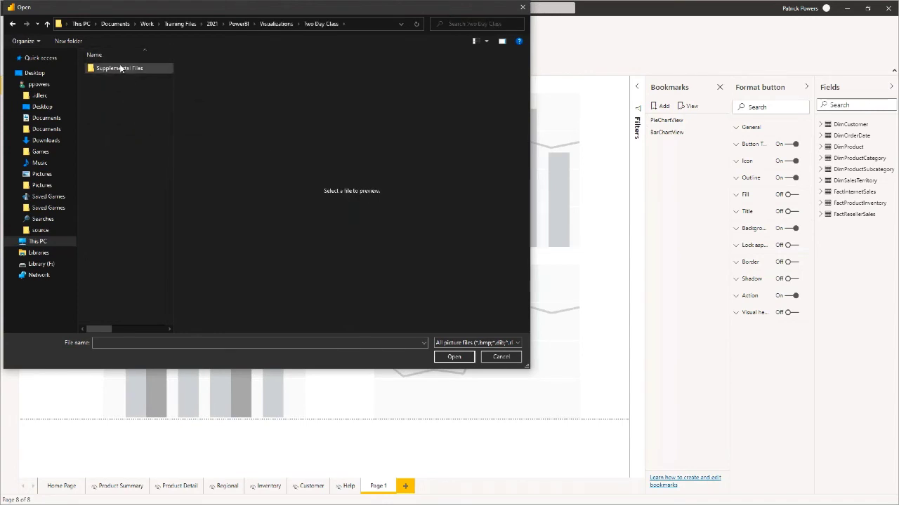
double_click(120, 68)
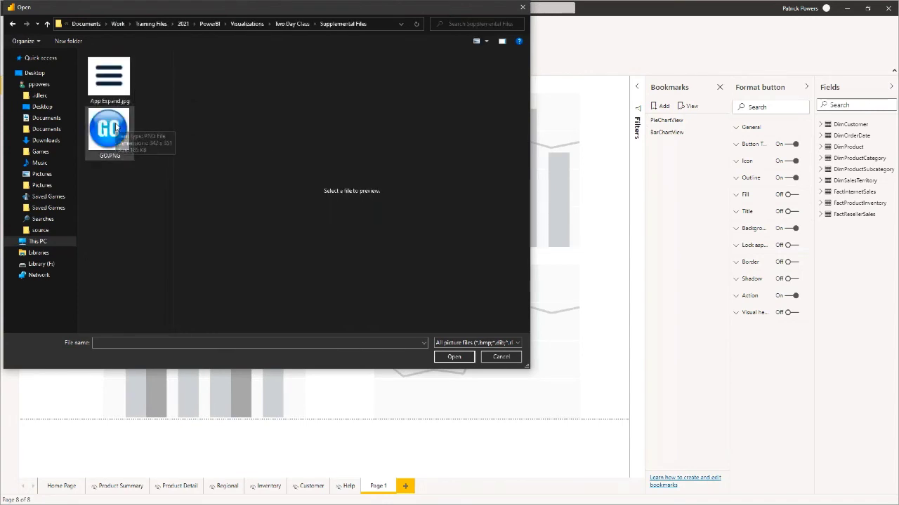
double_click(117, 127)
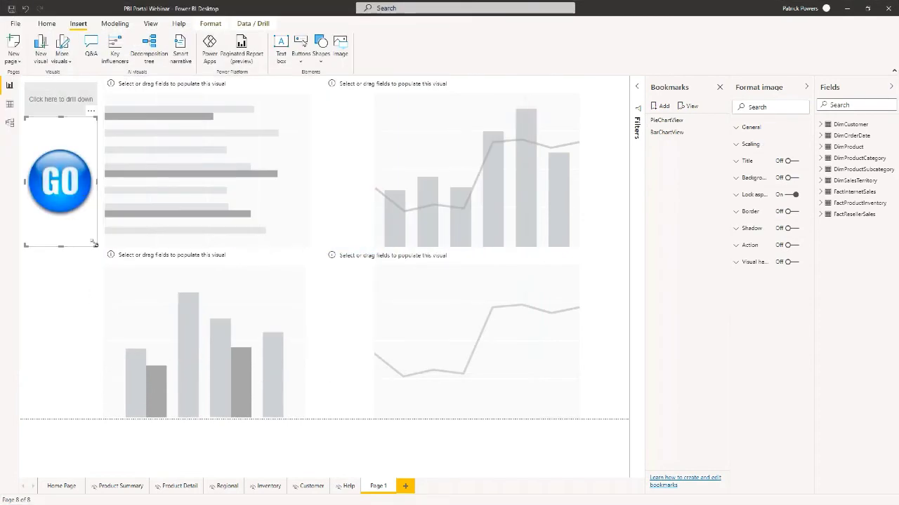
Try a smaller size for the GO image, and enlarge it again to match the button's width.
left_click_drag(96, 246, 60, 143)
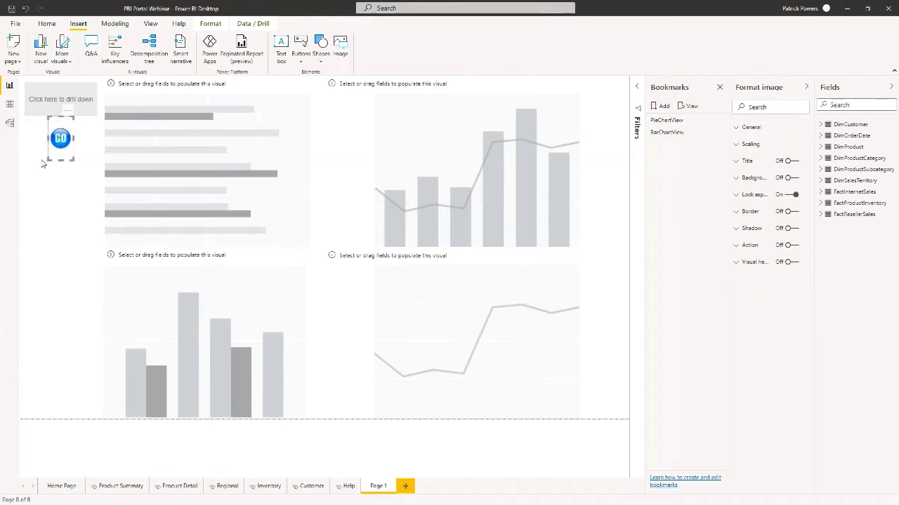
left_click_drag(48, 163, 24, 158)
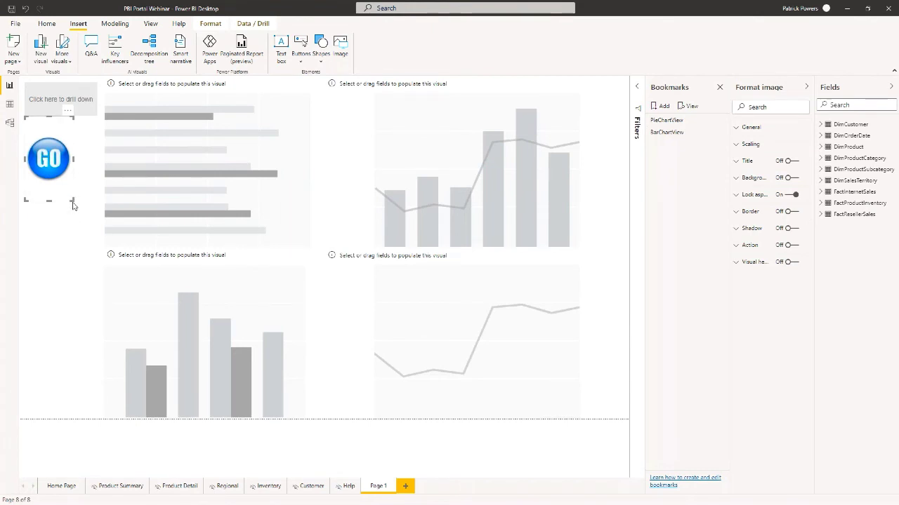
left_click_drag(72, 199, 98, 214)
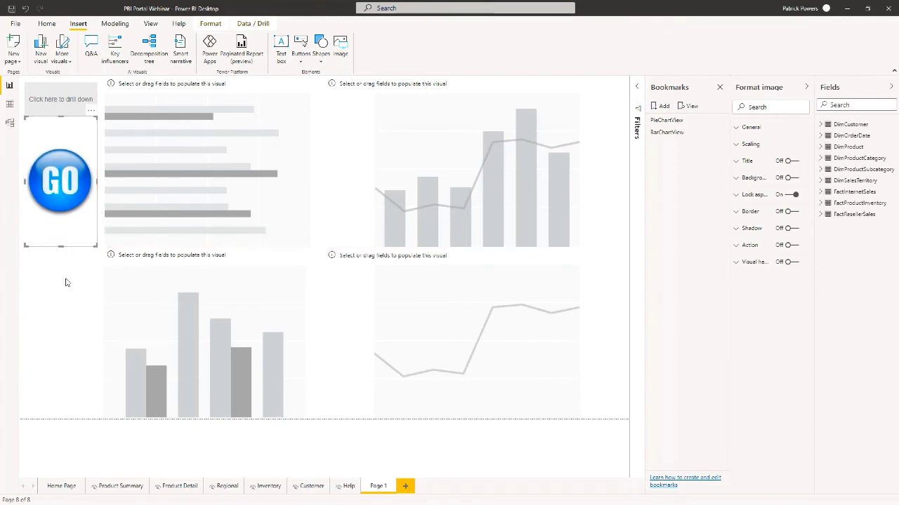
left_click(64, 285)
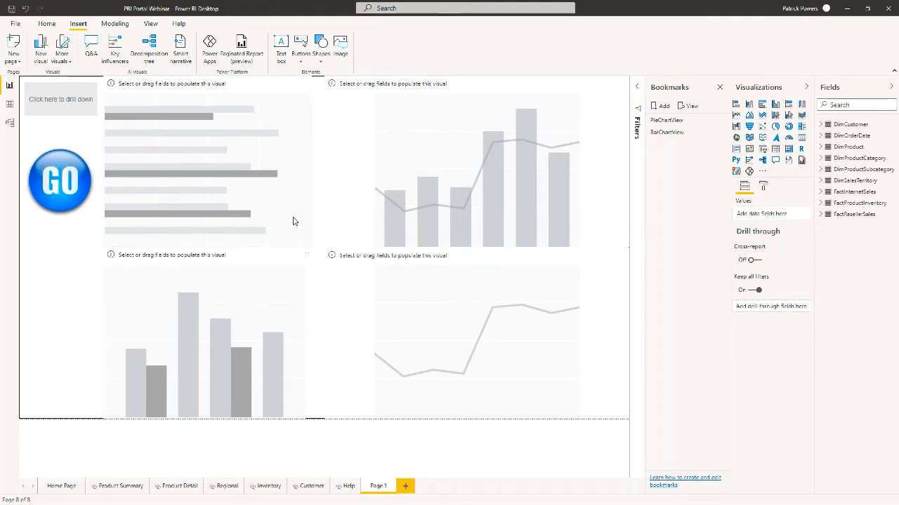
Add an empty slicer beneath the GO image, beside the clustered column chart.
left_click(614, 289)
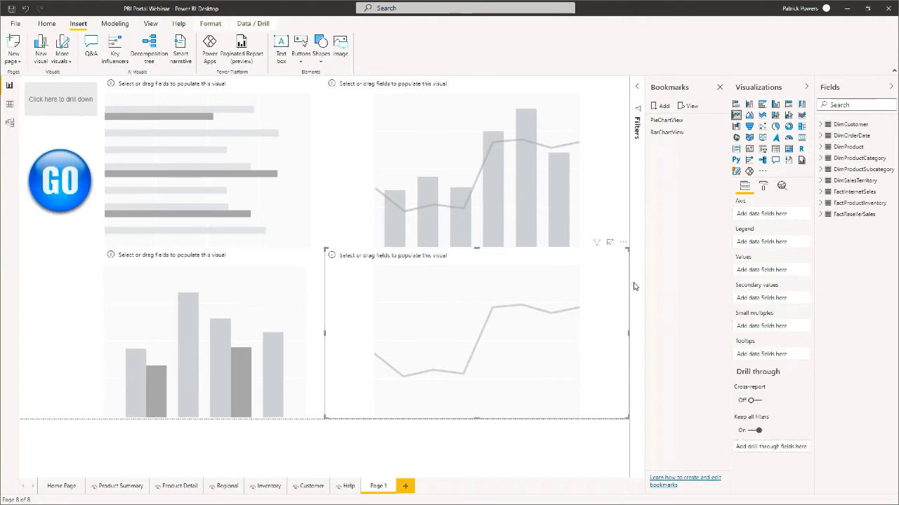
left_click(73, 278)
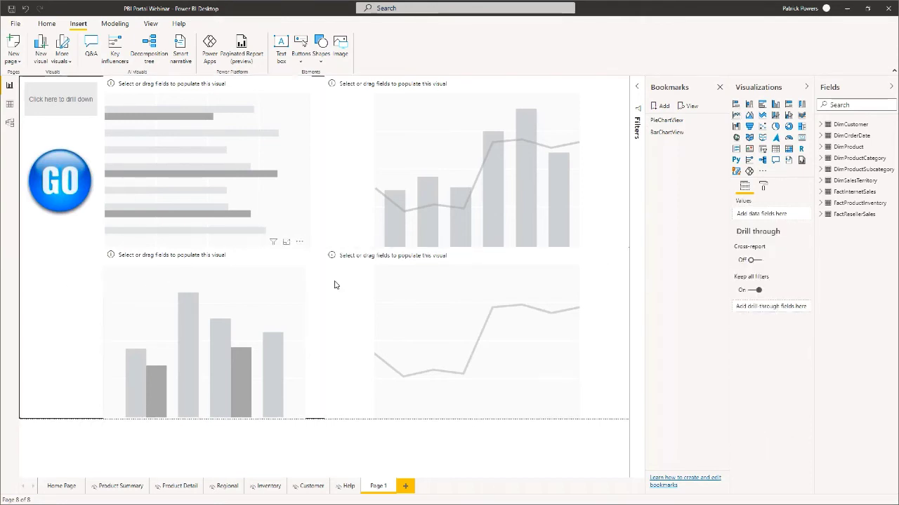
left_click(763, 150)
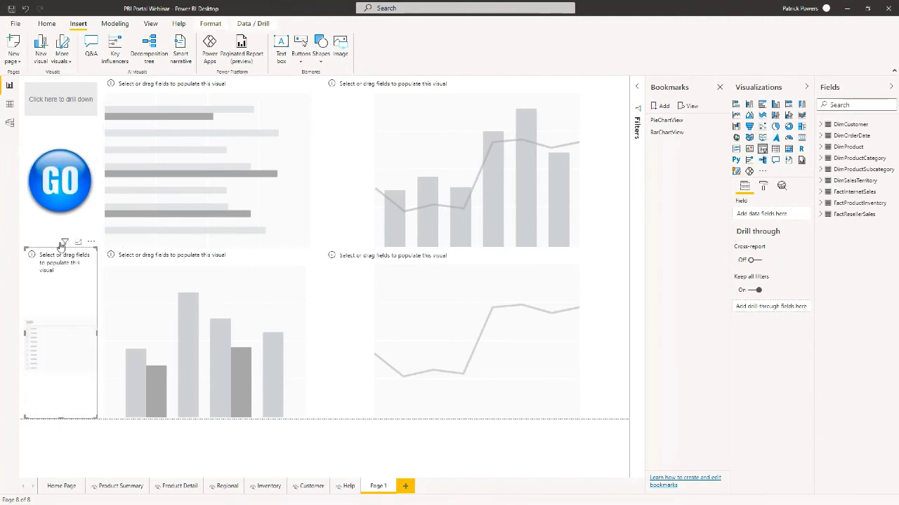
mouse_move(63, 290)
left_mouse_down()
mouse_move(73, 289)
mouse_move(63, 285)
left_mouse_up()
left_click(74, 199)
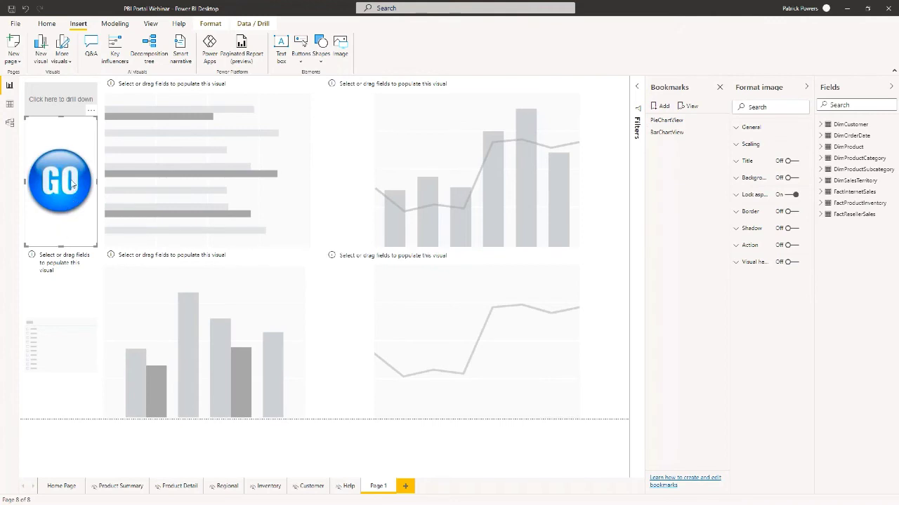
Change the text of the drill-through button to "Click here to see next level".
left_click(63, 104)
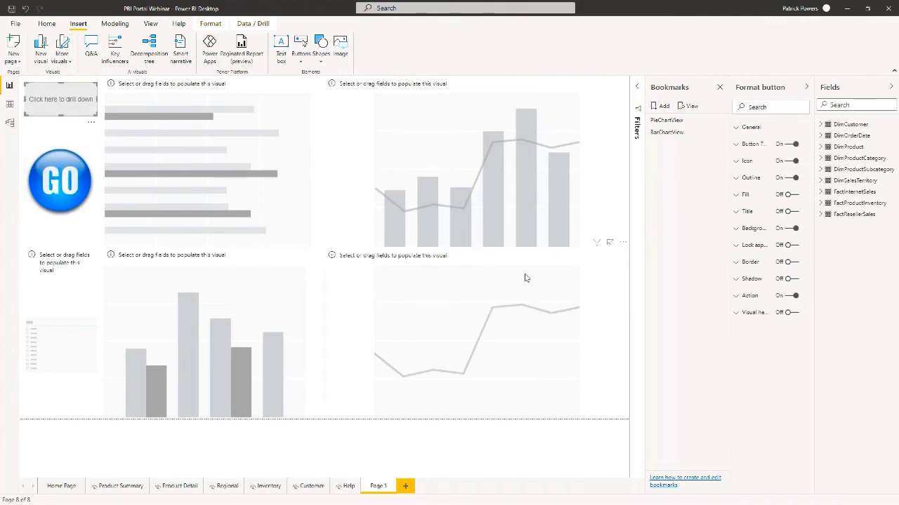
left_click(743, 148)
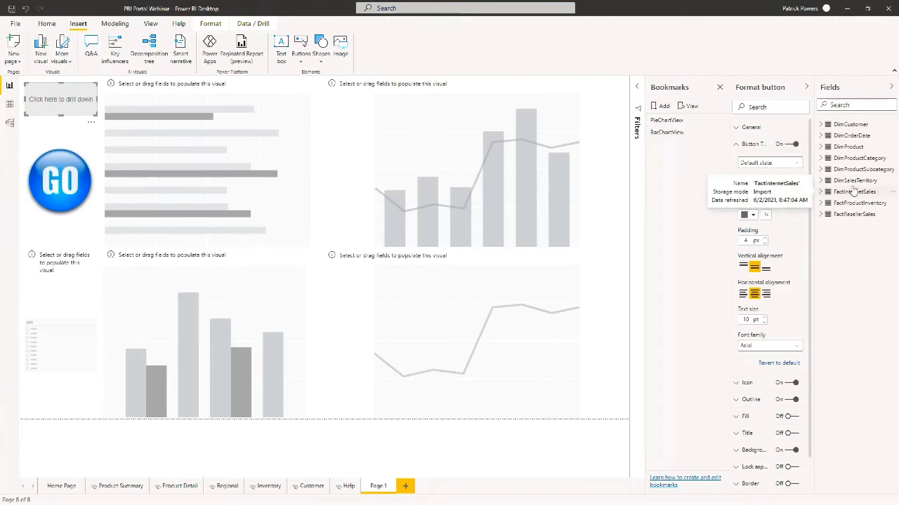
type("see next leve")
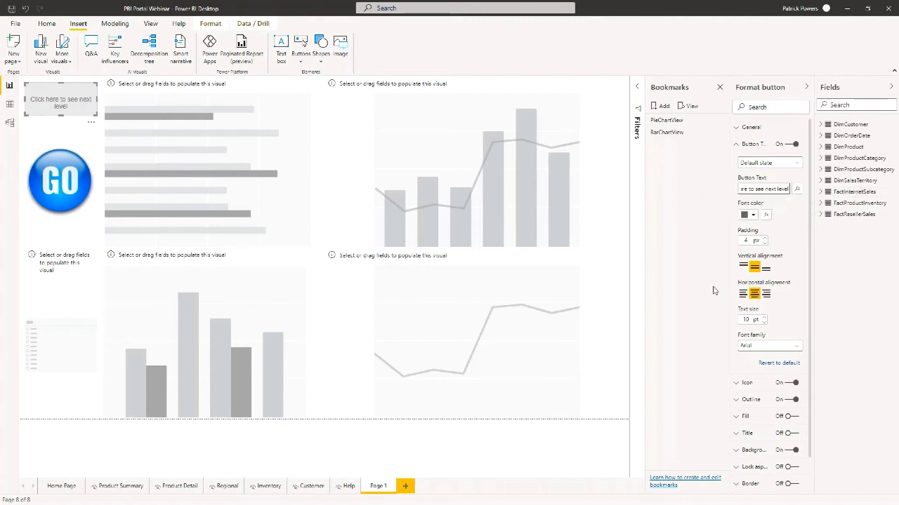
Try to open the recent report CBT Workbook.pbix.
left_click(17, 24)
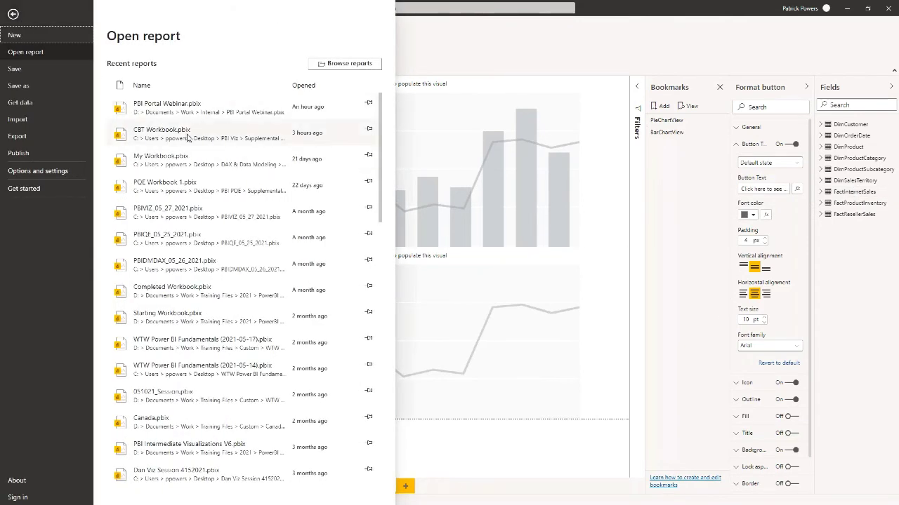
left_click(188, 136)
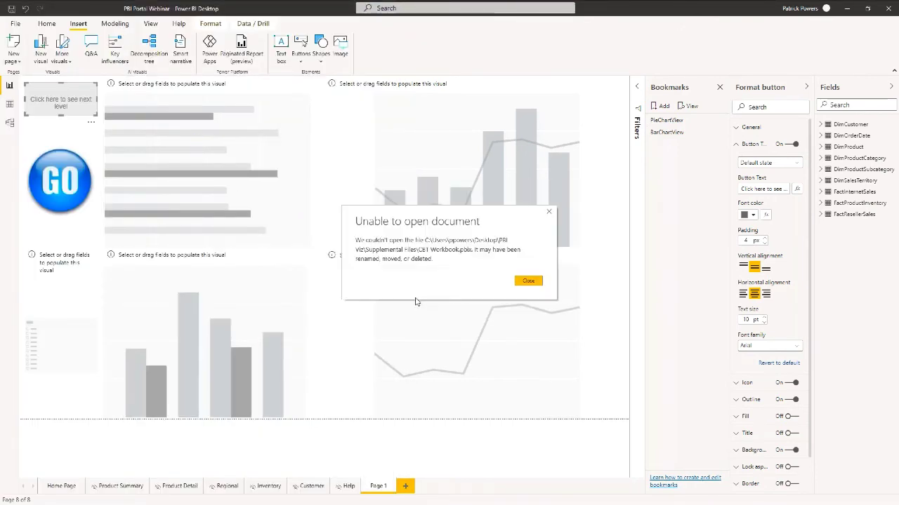
left_click(528, 281)
Open CBT Workbook.pbix from the CBT Recordings > PBI Viz > Supplemental Files folder on the Library drive.
left_click(15, 23)
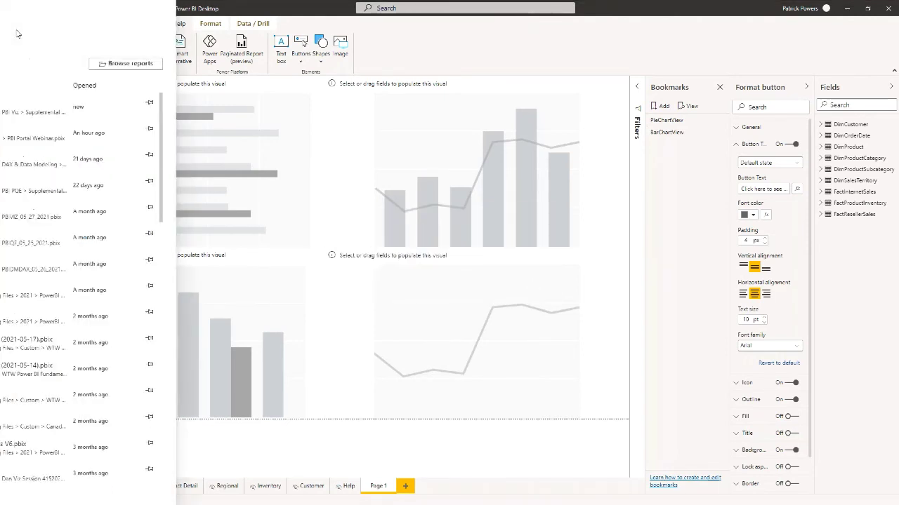
left_click(40, 53)
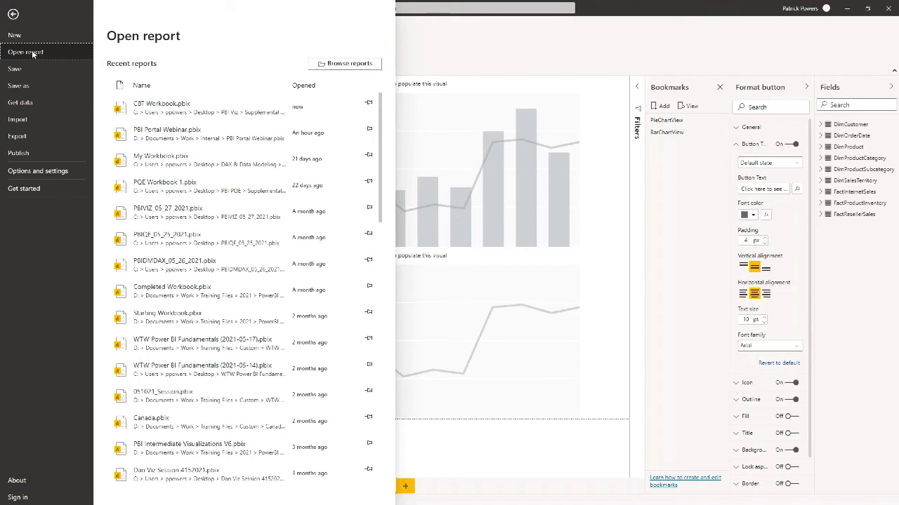
left_click(345, 64)
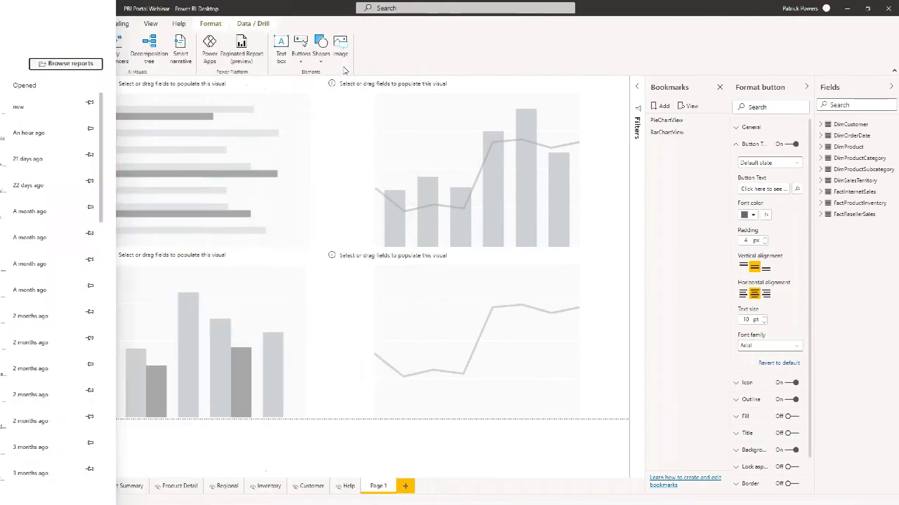
left_click(56, 264)
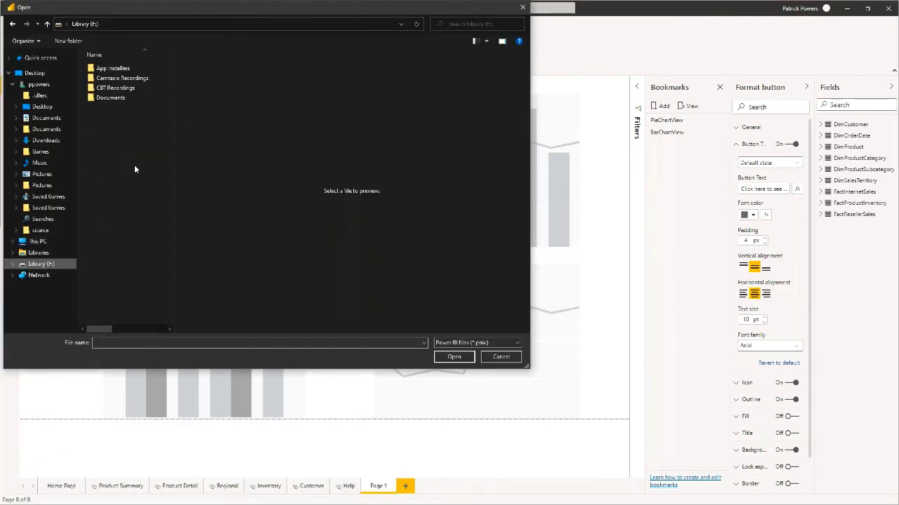
left_click(113, 91)
double_click(115, 94)
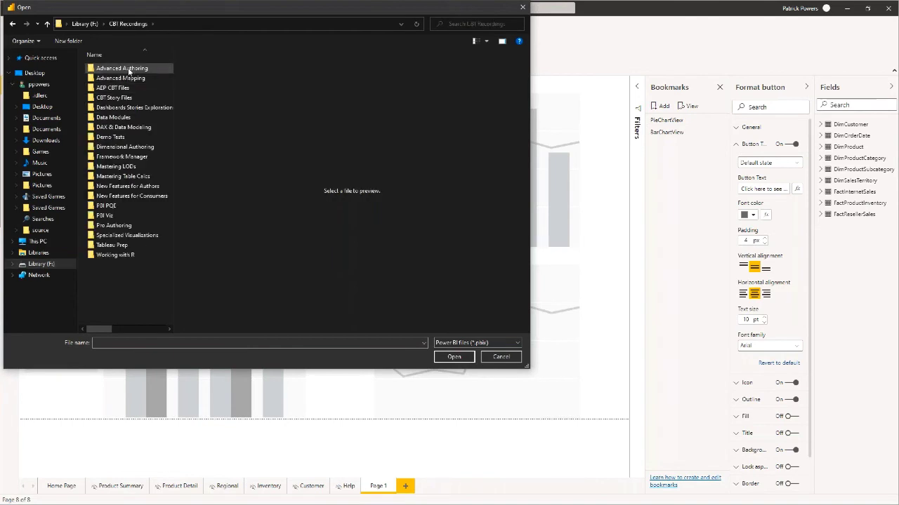
double_click(118, 216)
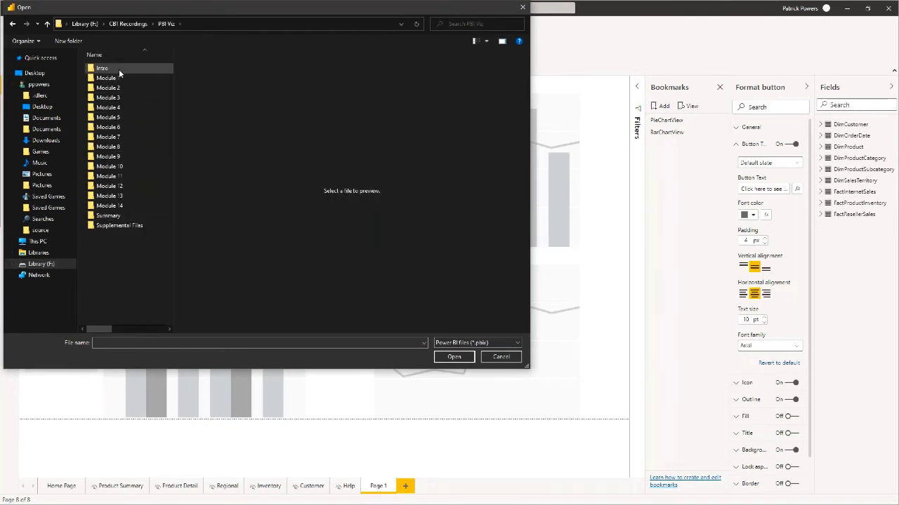
double_click(132, 227)
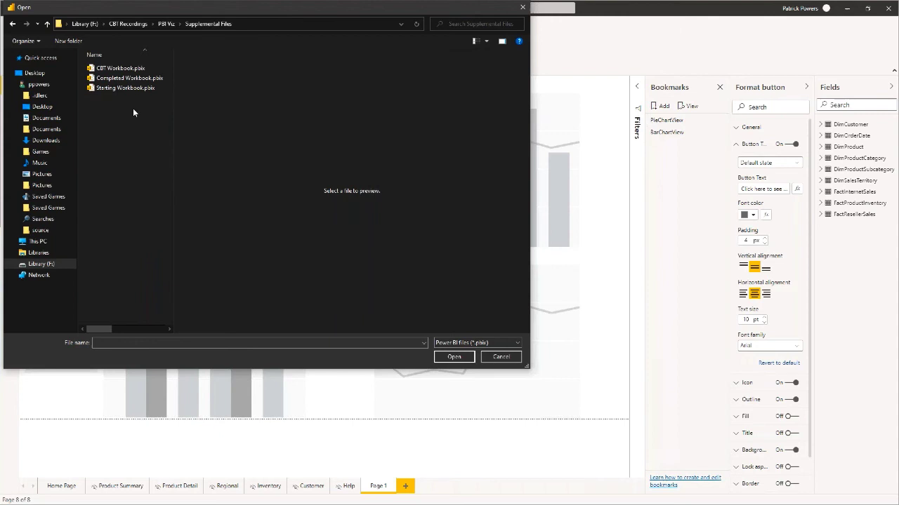
double_click(133, 68)
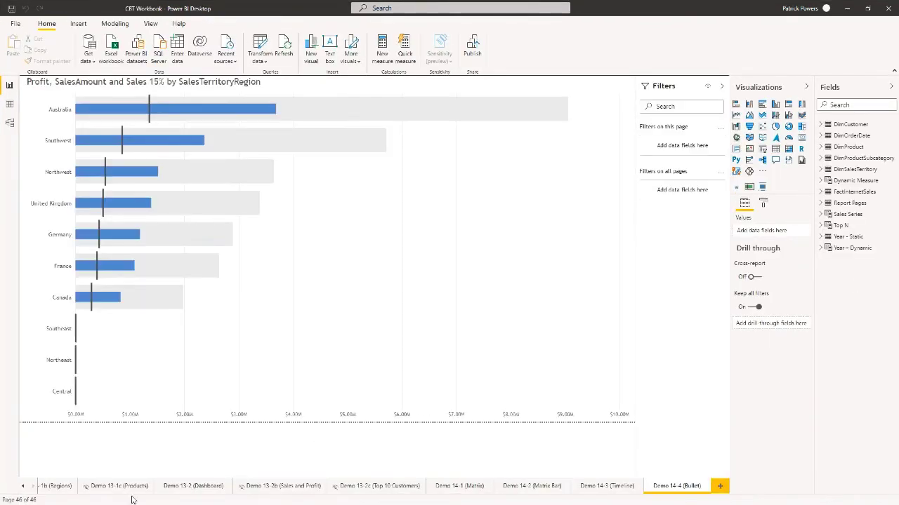
View the Demo 12-1 (Clear Slicers) page, followed by the Demo 12-2 (Viz Toggle) page.
left_click(23, 485)
left_click(23, 486)
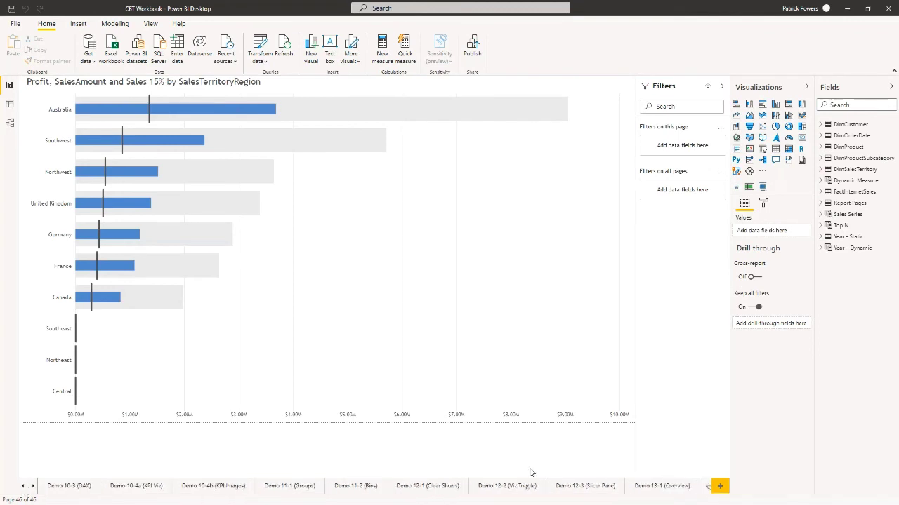
left_click(429, 486)
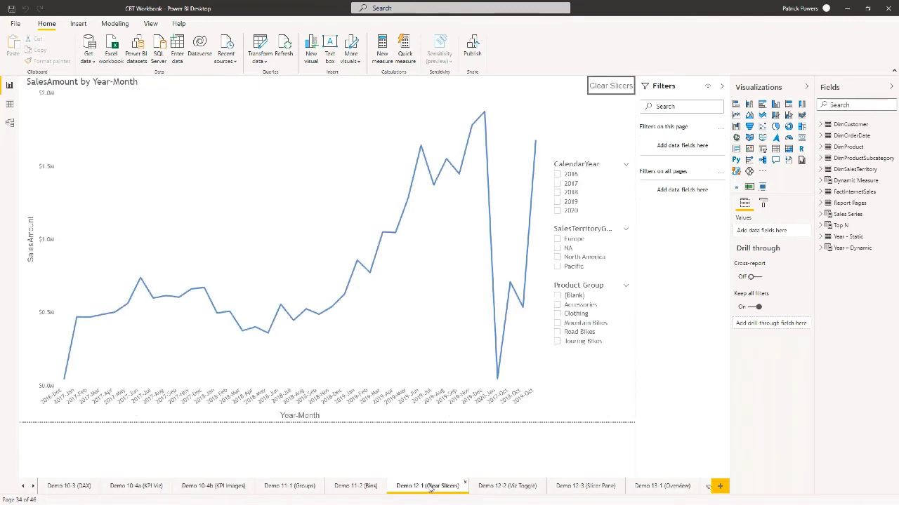
left_click(500, 488)
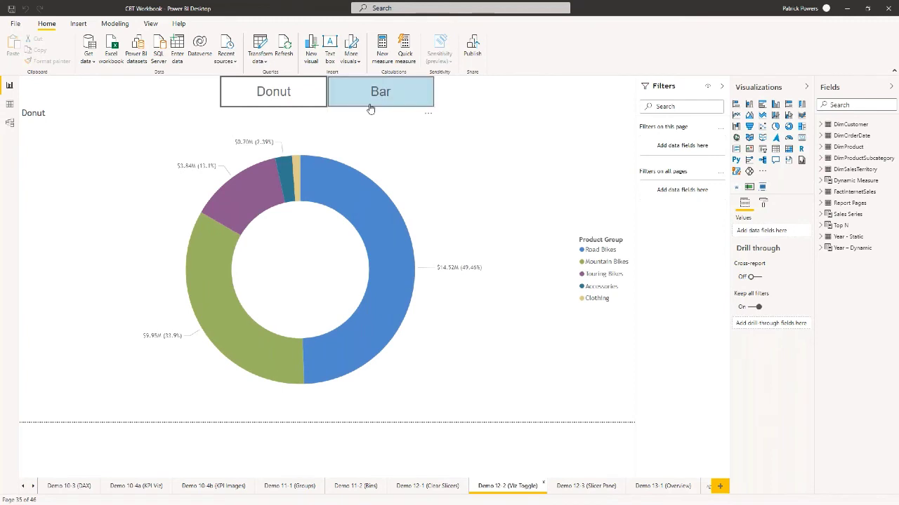
Show and hide the slicer panel several times on the Demo 12-3 (Slicer Pane) page, leaving it hidden.
left_click(575, 487)
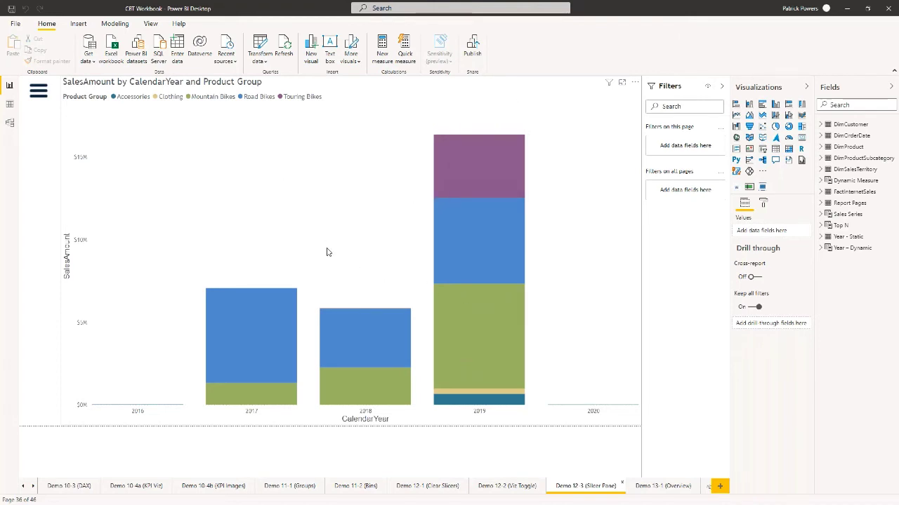
left_click(47, 96, "ctrl")
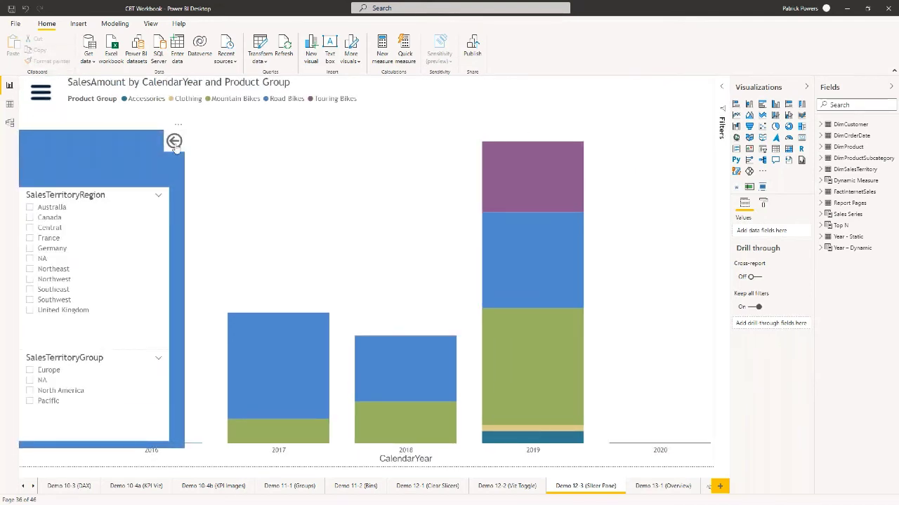
left_click(174, 141, "ctrl")
left_click(41, 97, "ctrl")
left_click(174, 141, "ctrl")
left_click(41, 95, "ctrl")
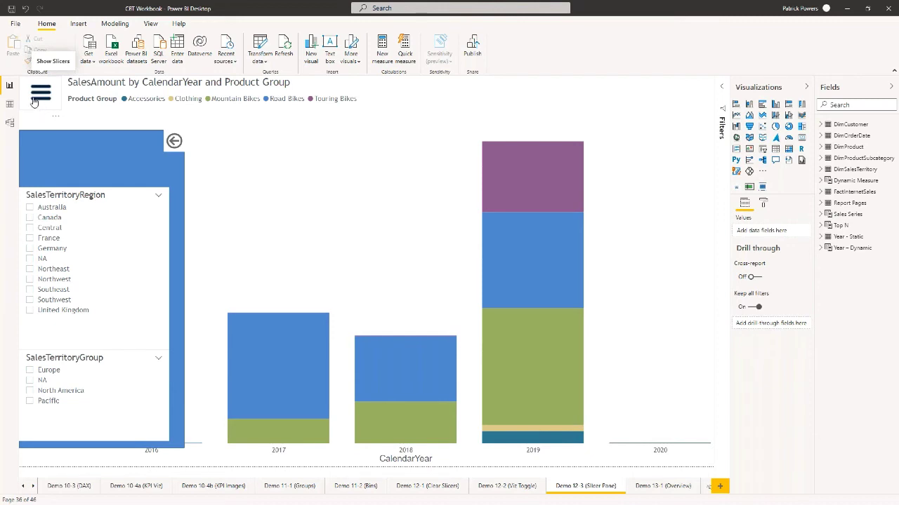
left_click(174, 141)
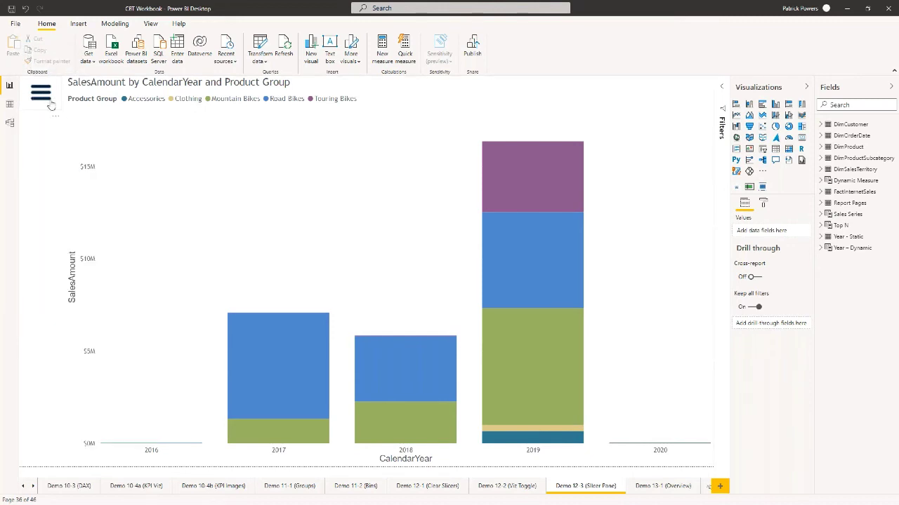
left_click(43, 97)
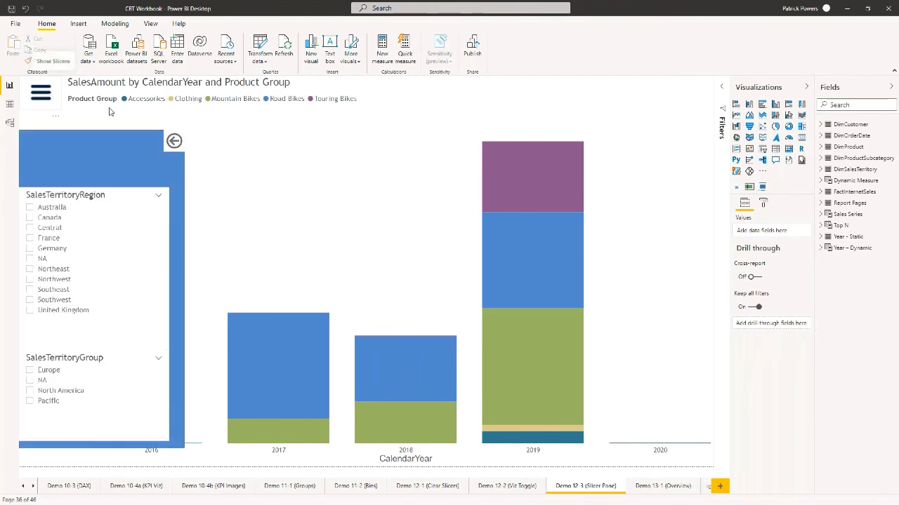
left_click(174, 143)
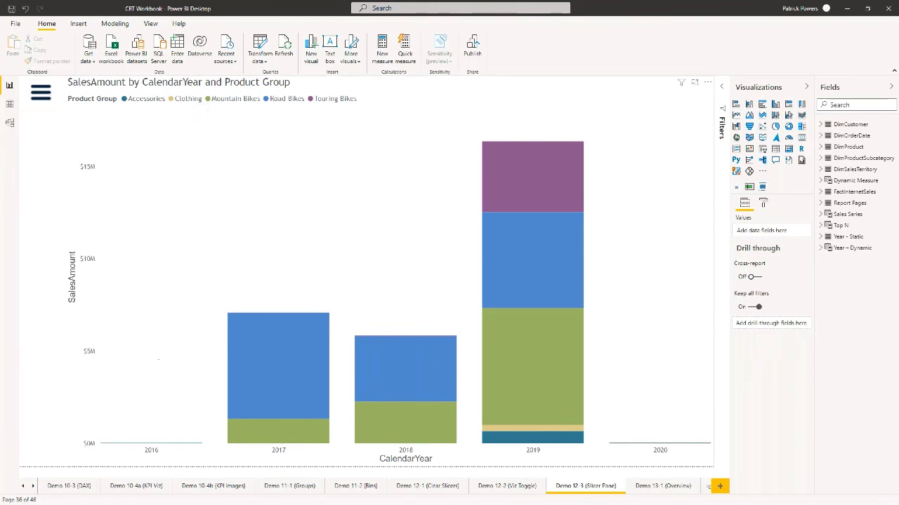
left_click(40, 103)
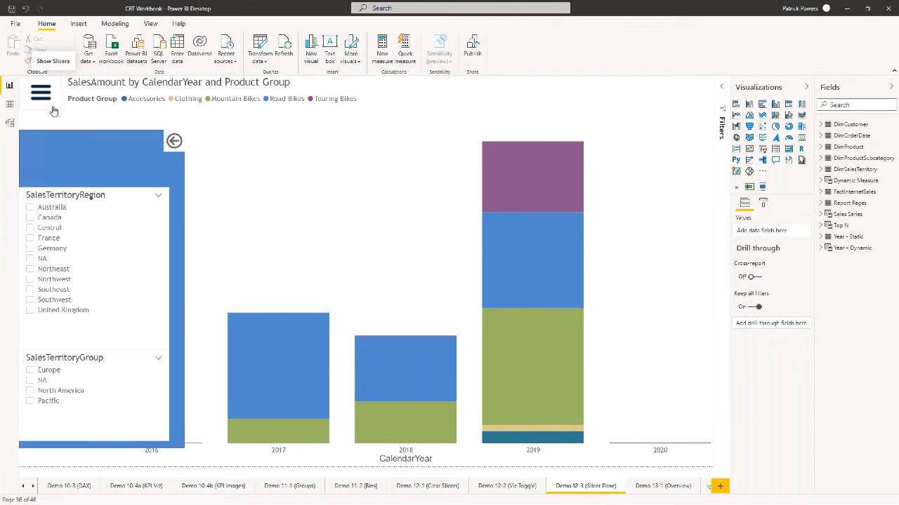
left_click(174, 141)
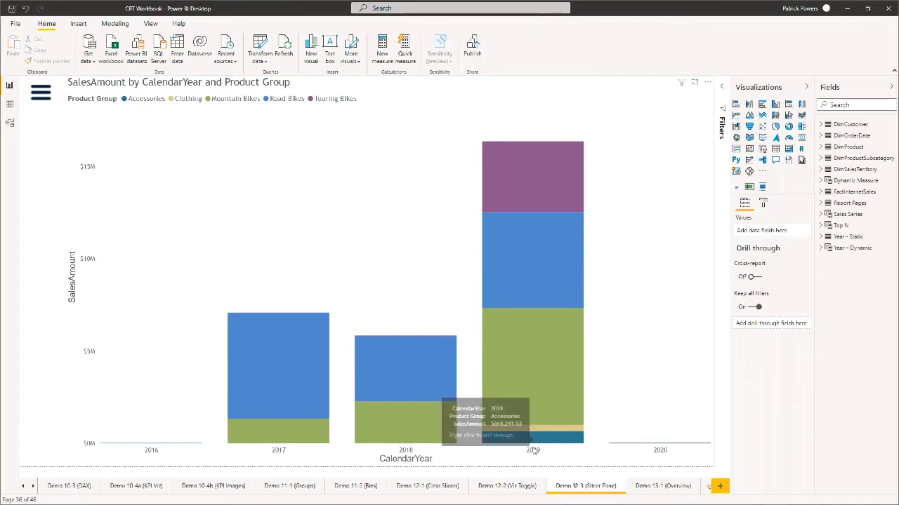
Switch back to the PBI Portal Webinar report and display its Home Page.
left_click(851, 11)
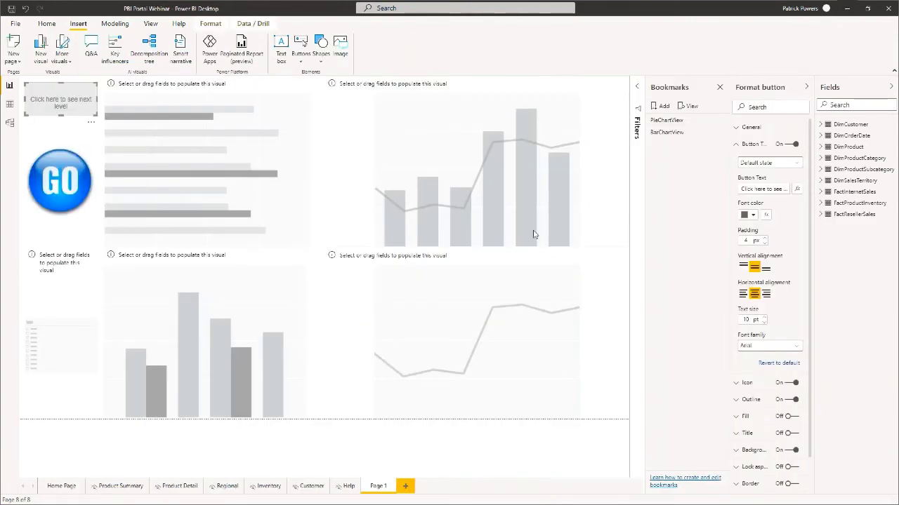
left_click(59, 487)
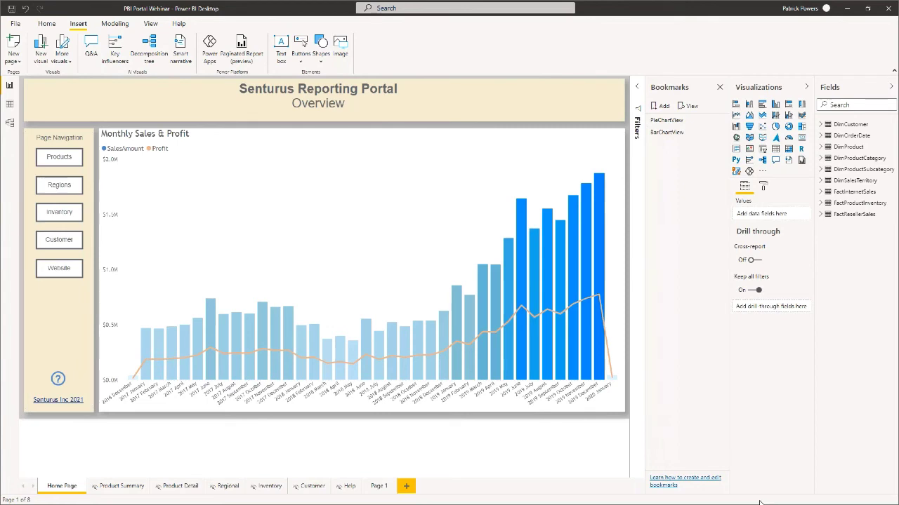
Return to the CBT Workbook report and view the Demo 13-1 (Overview) and Demo 13-2 (Dashboard) pages.
key("alt+Tab")
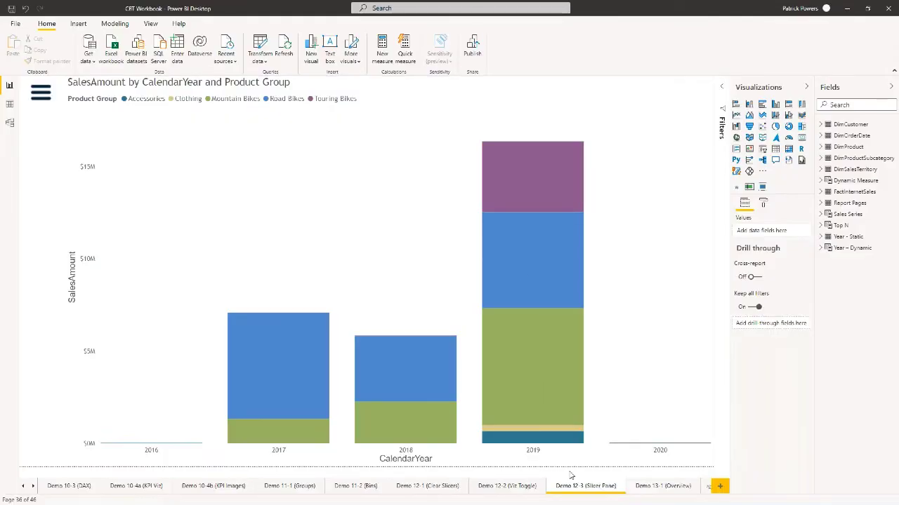
left_click(660, 491)
left_click(32, 485)
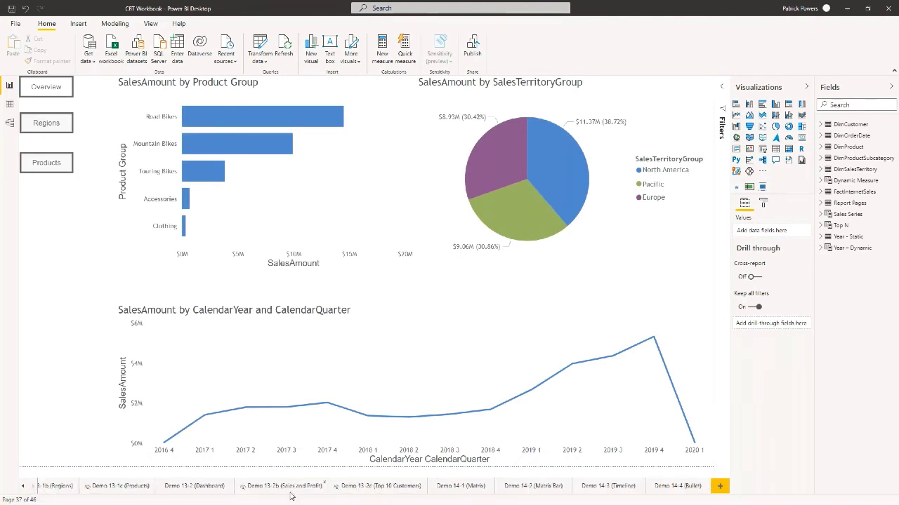
left_click(190, 491)
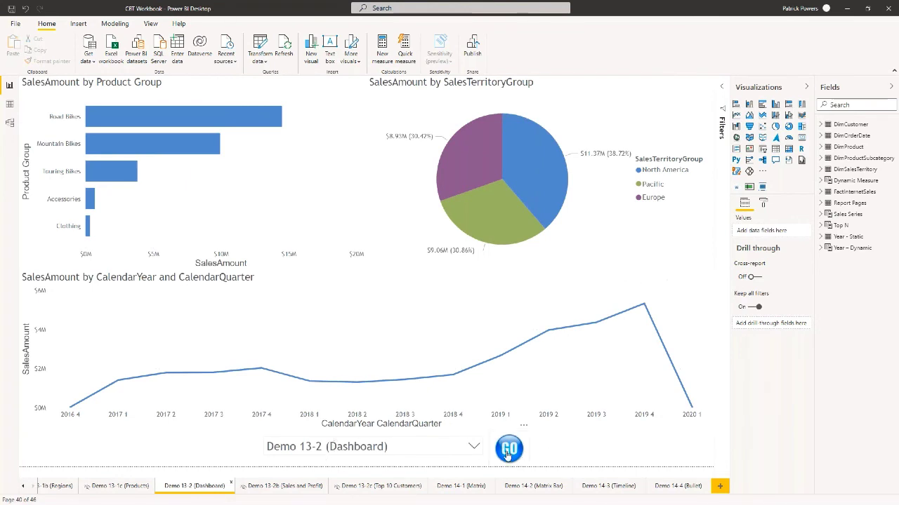
Choose Demo 13-2b (Sales and Profit) in the dashboard's page slicer and go to that page with the GO image.
left_click(475, 451)
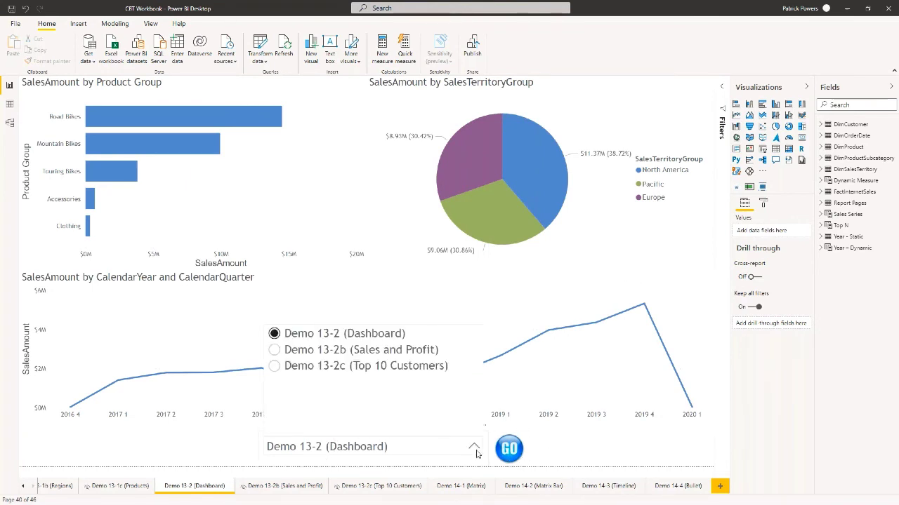
left_click(274, 350)
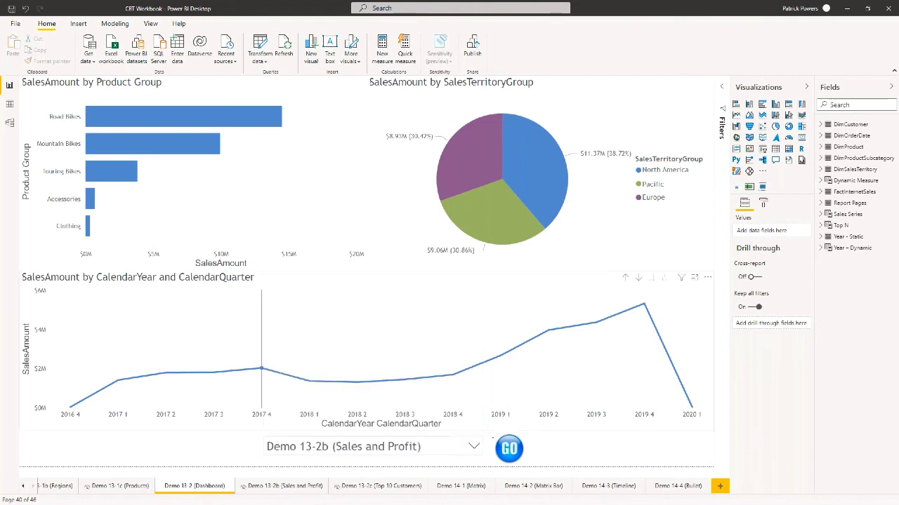
left_click(509, 448, "ctrl")
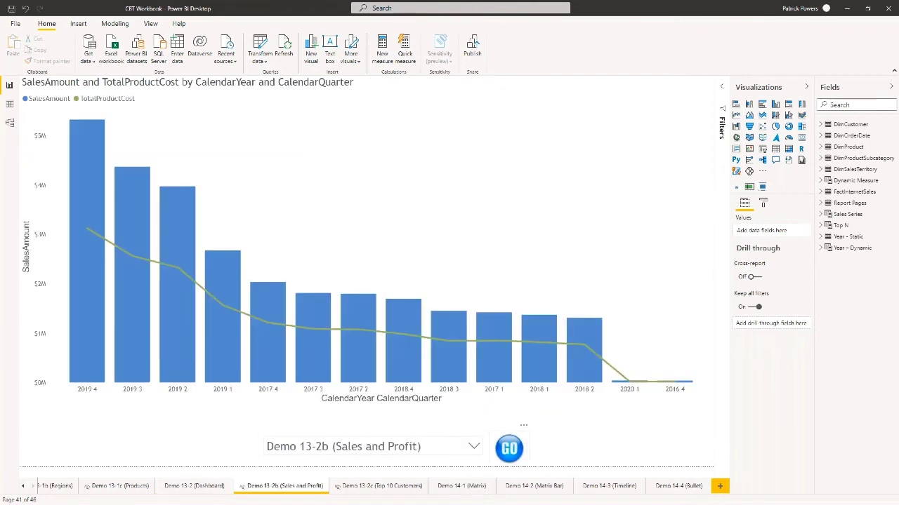
Go to Demo 13-2c (Top 10 Customers) through the page slicer, and set the slicer there to Demo 13-2b (Sales and Profit).
left_click(475, 447)
left_click(273, 366)
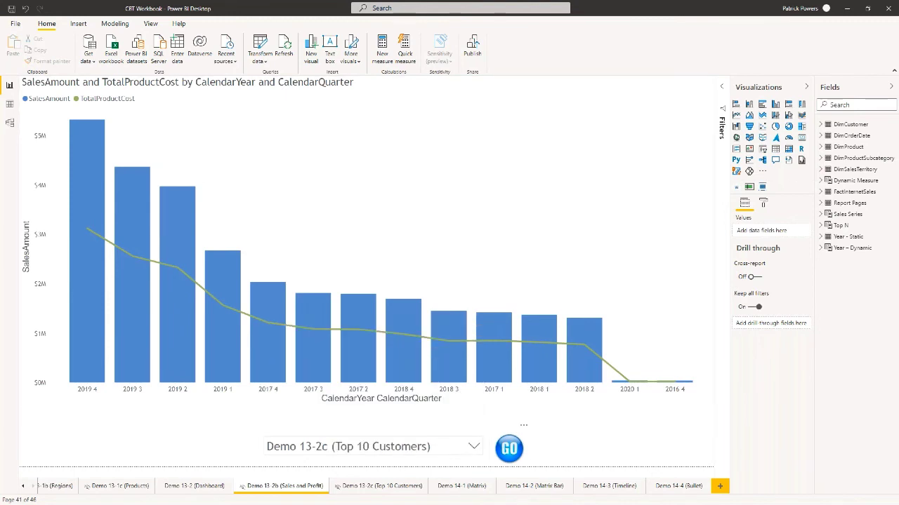
left_click(509, 449, "ctrl")
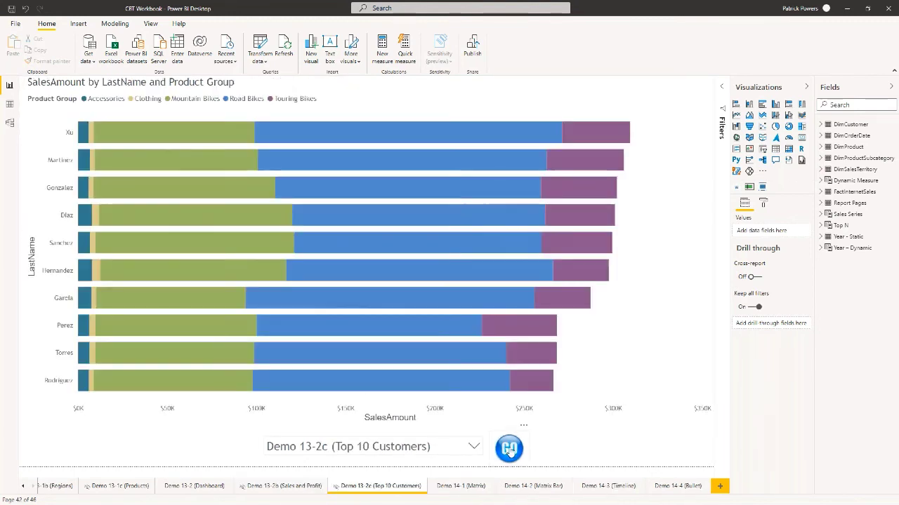
left_click(372, 454)
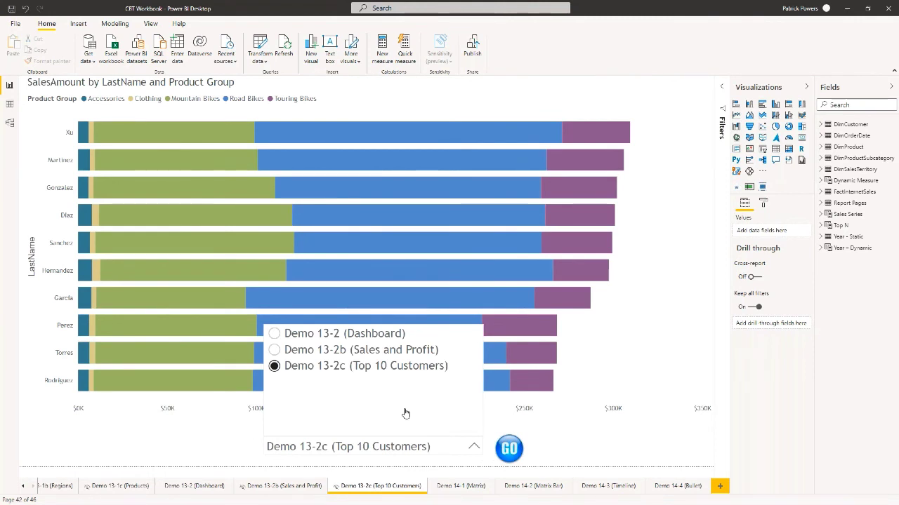
left_click(274, 350)
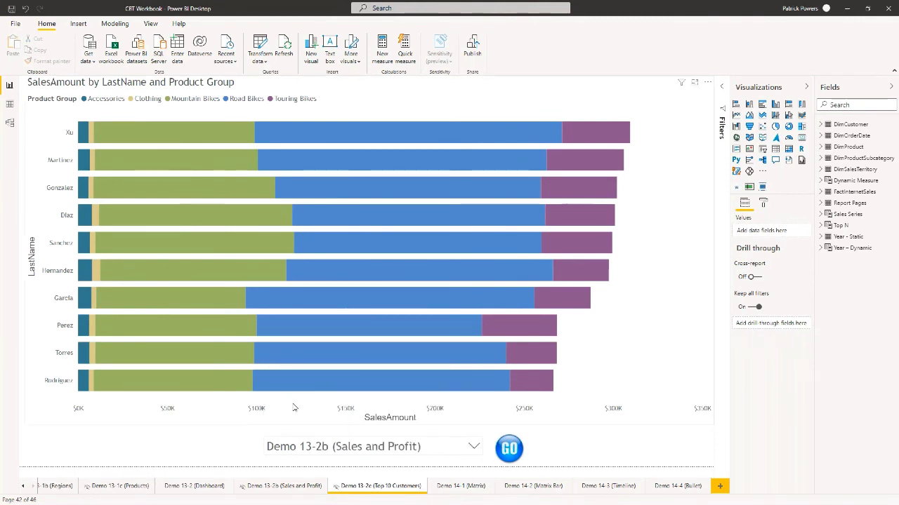
Select the three-line menu image on the Demo 12-3 (Slicer Pane) page and display the report's bookmarks.
left_click(22, 485)
left_click(22, 486)
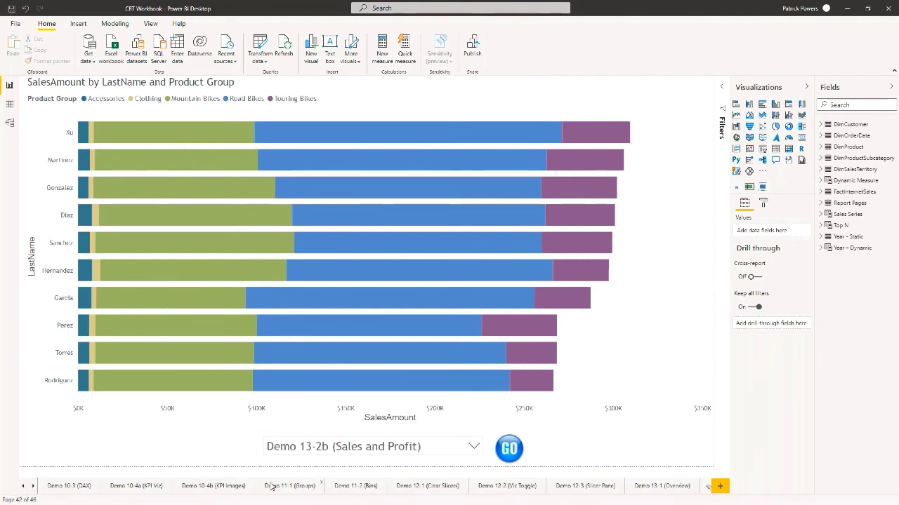
left_click(588, 487)
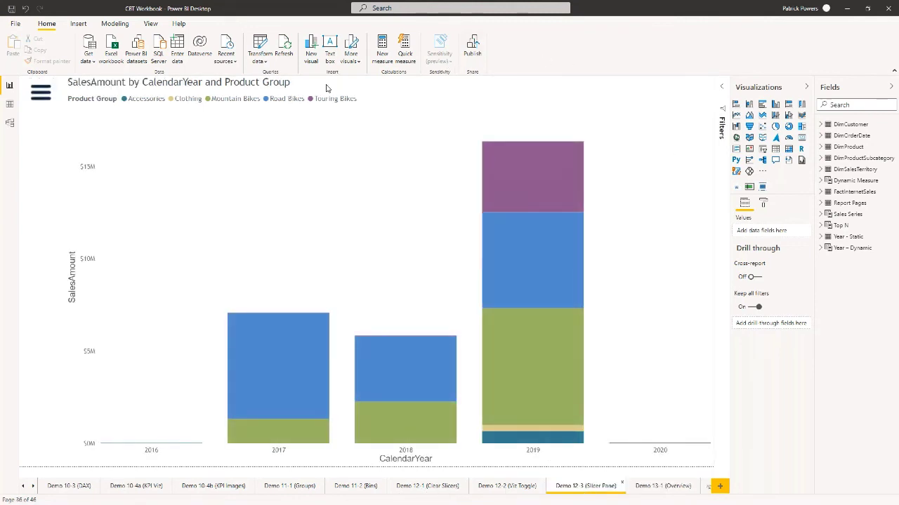
left_click(40, 93)
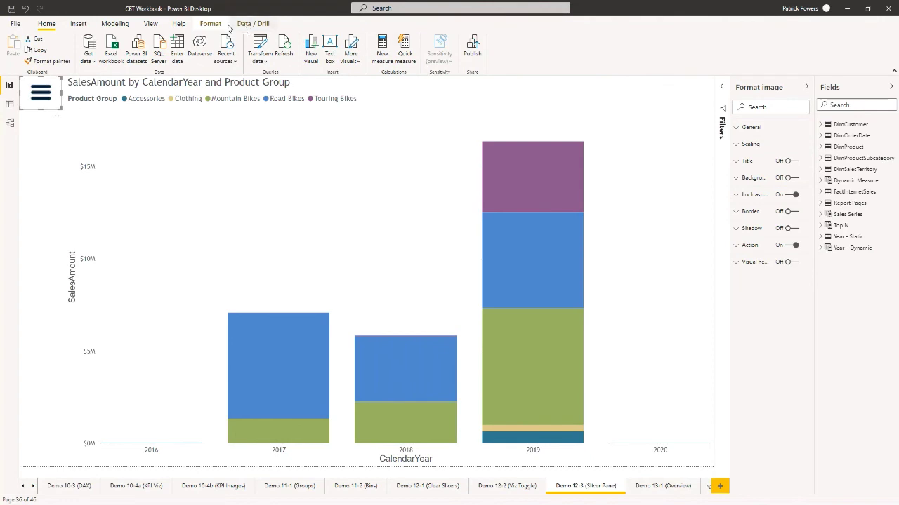
left_click(150, 23)
left_click(380, 48)
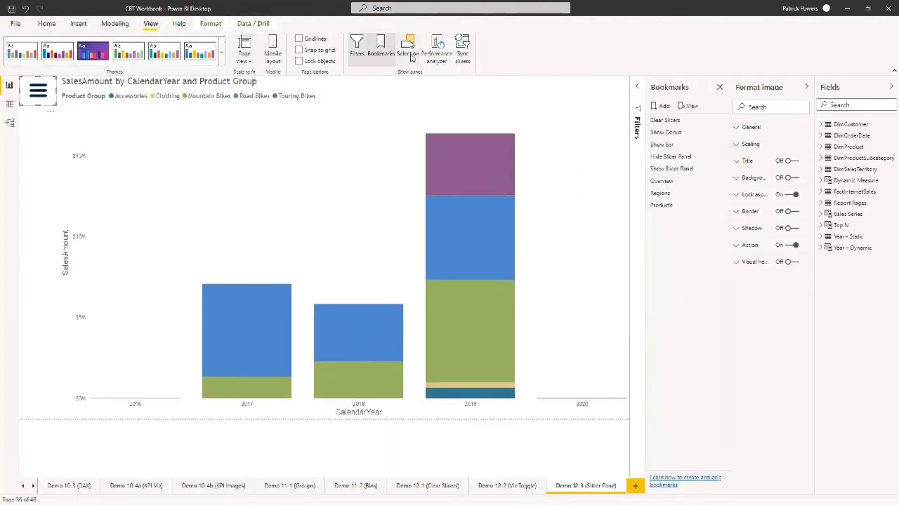
Display the layer order of the objects on the Demo 12-3 (Slicer Pane) page, and minimize the CBT Workbook window.
left_click(410, 55)
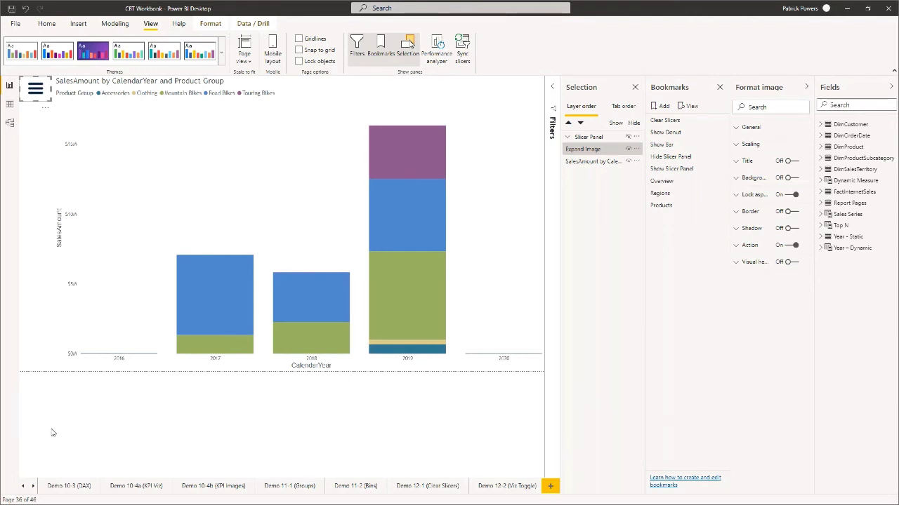
left_click(33, 486)
left_click(33, 487)
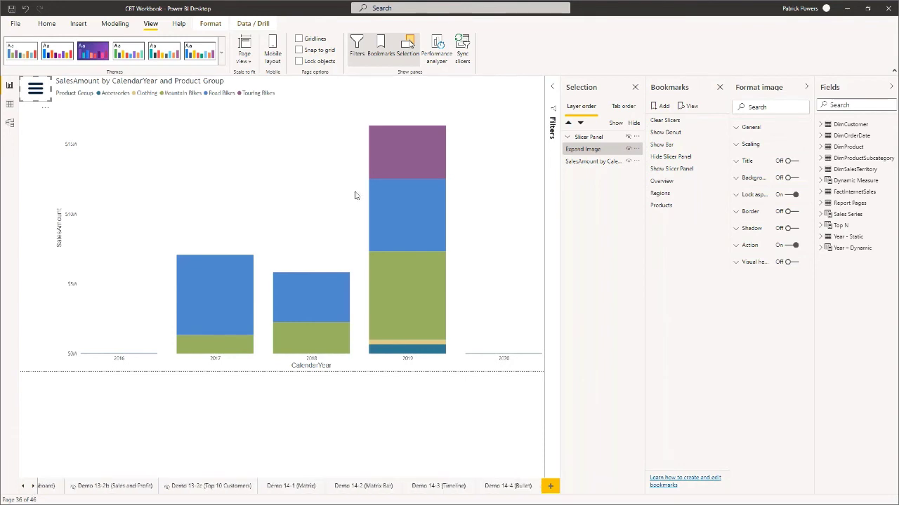
left_click(846, 10)
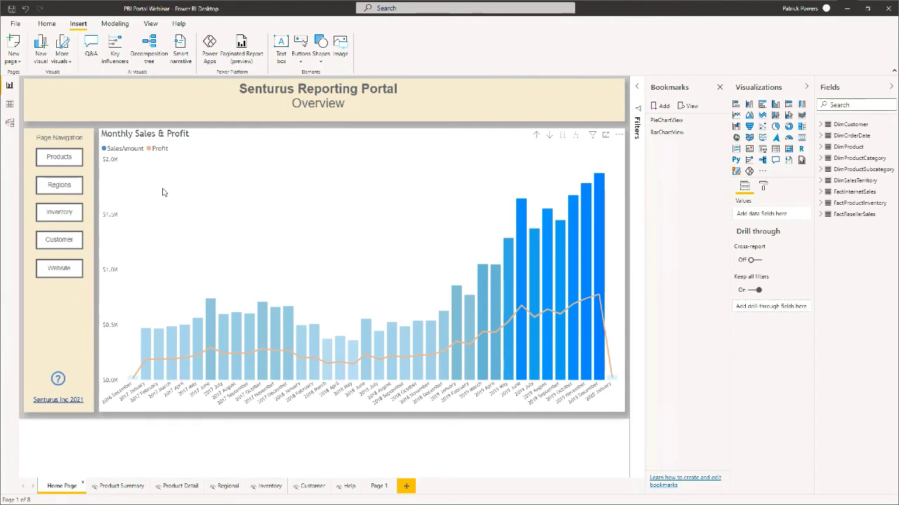
Switch to the Power BI service in the browser and open the recent PBI Portal Webinar report located in PBI Training Dev.
key("alt+Tab")
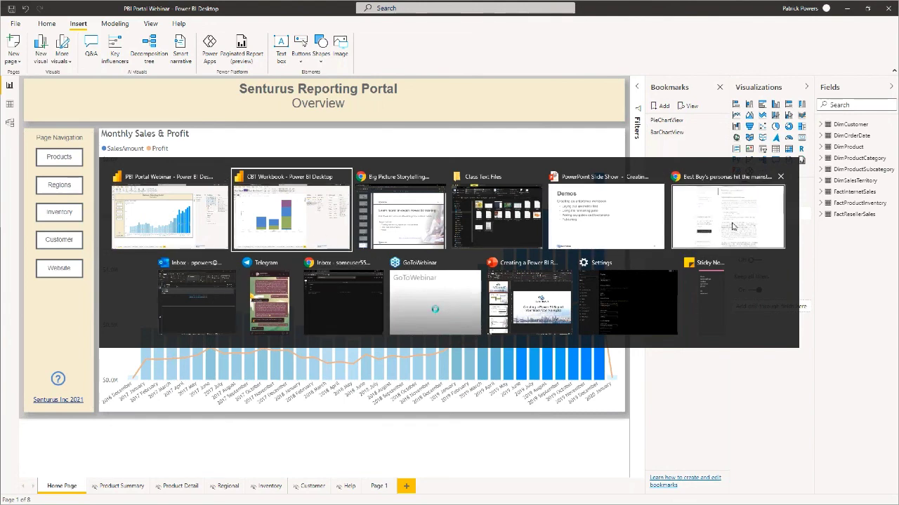
left_click(704, 232)
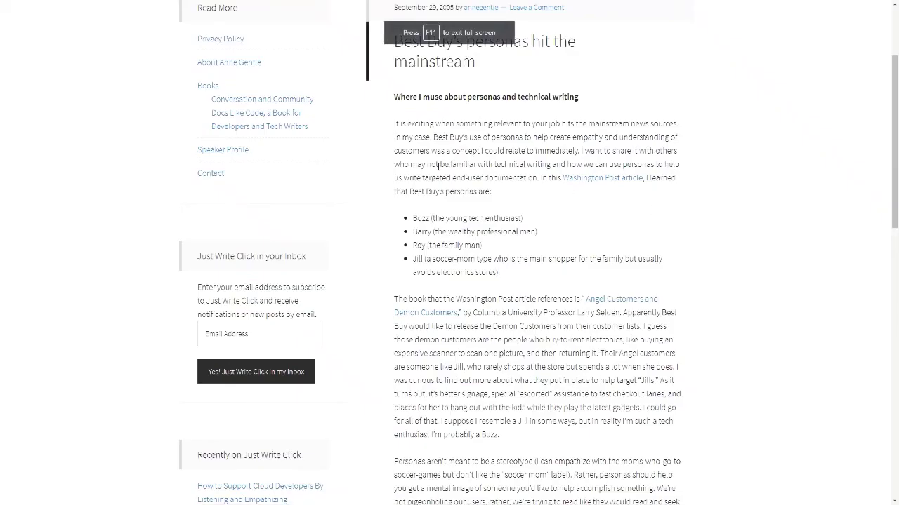
key("ctrl+Tab")
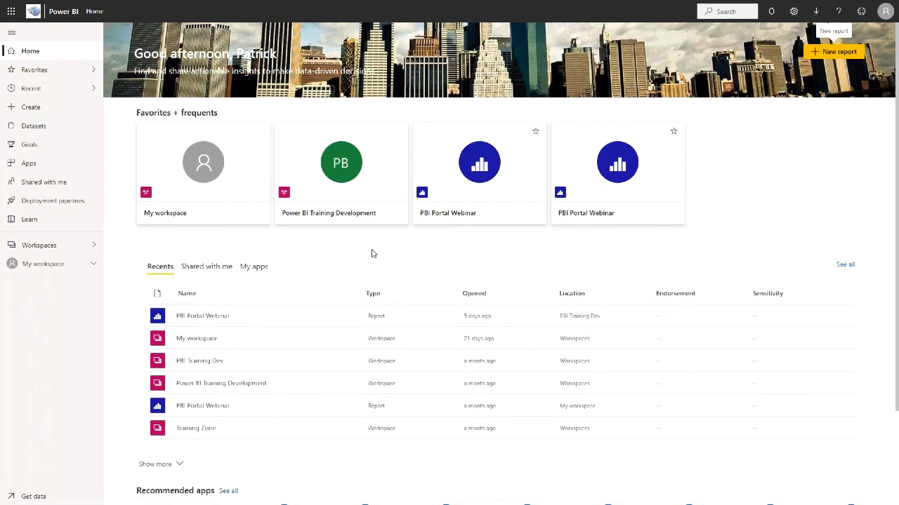
left_click(207, 317)
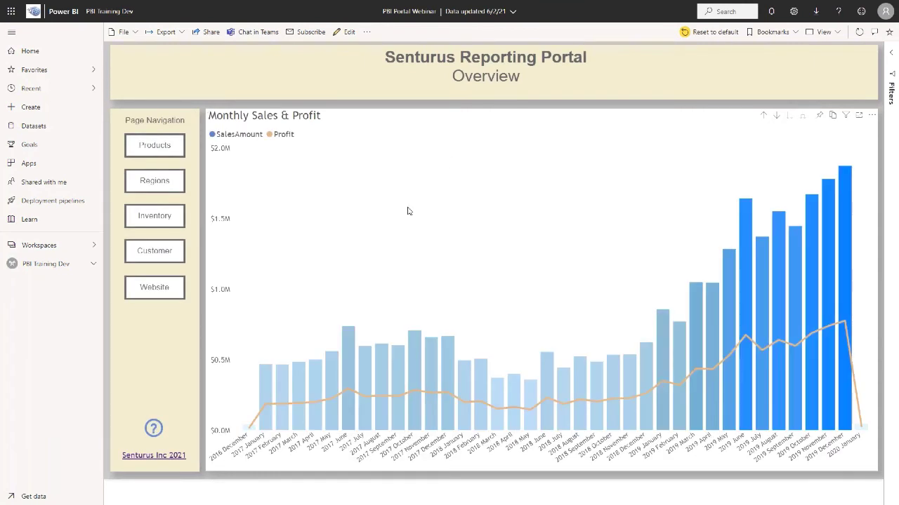
Use the portal's page navigation to view the Products and Regions pages and return to Products.
left_click(158, 147)
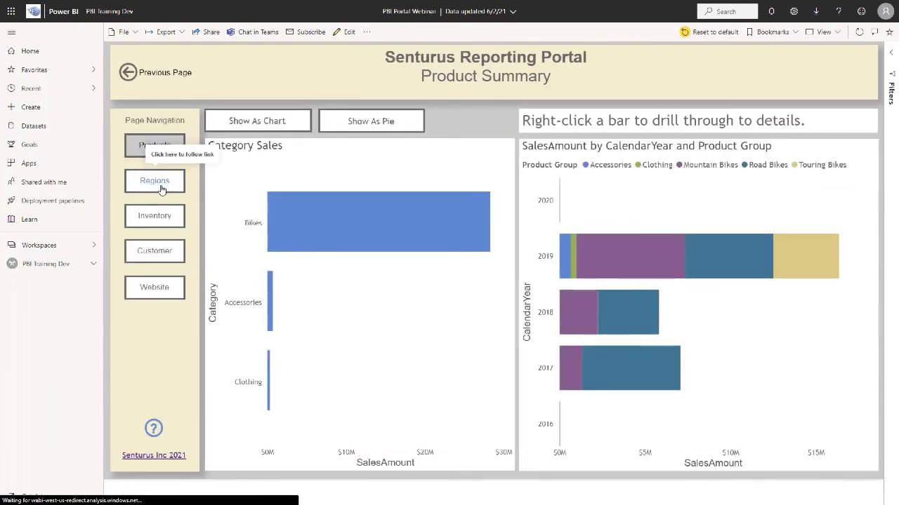
left_click(156, 181)
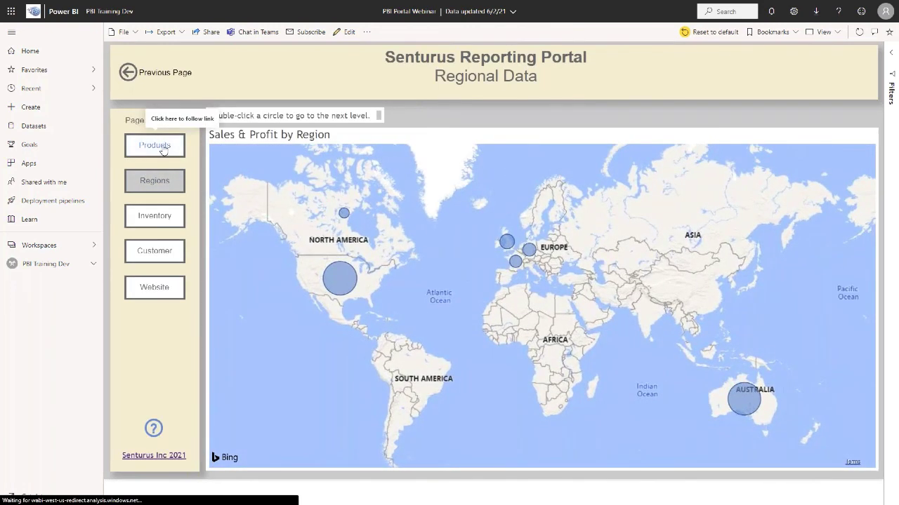
left_click(162, 149)
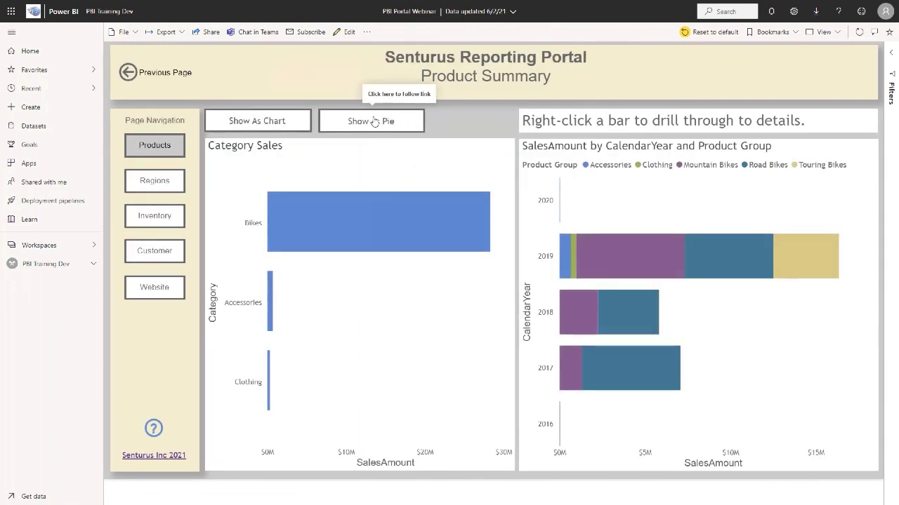
Toggle the Category Sales visual between its pie and bar chart views, ending on the bar chart.
left_click(372, 121)
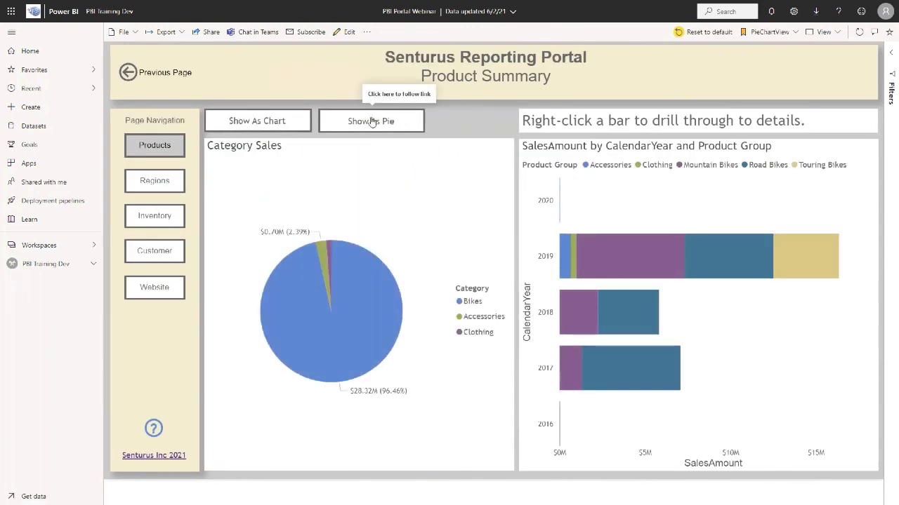
left_click(256, 122)
left_click(366, 123)
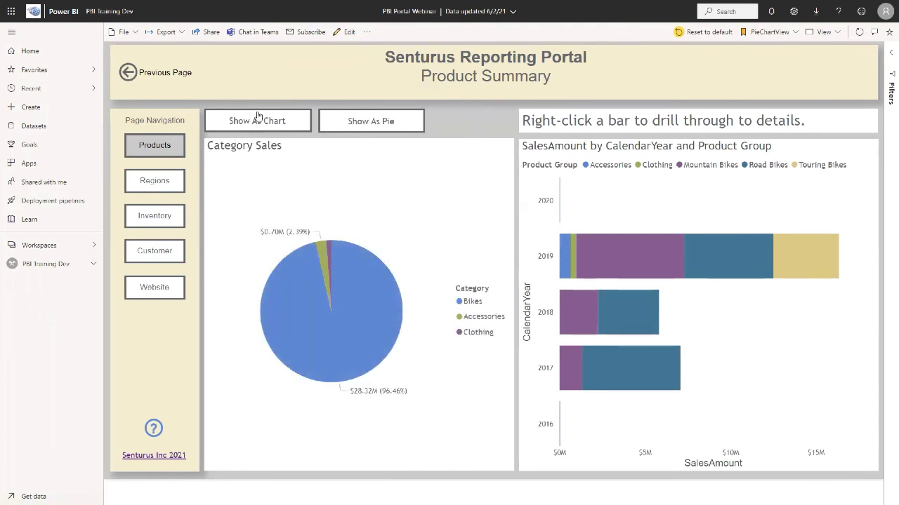
left_click(247, 121)
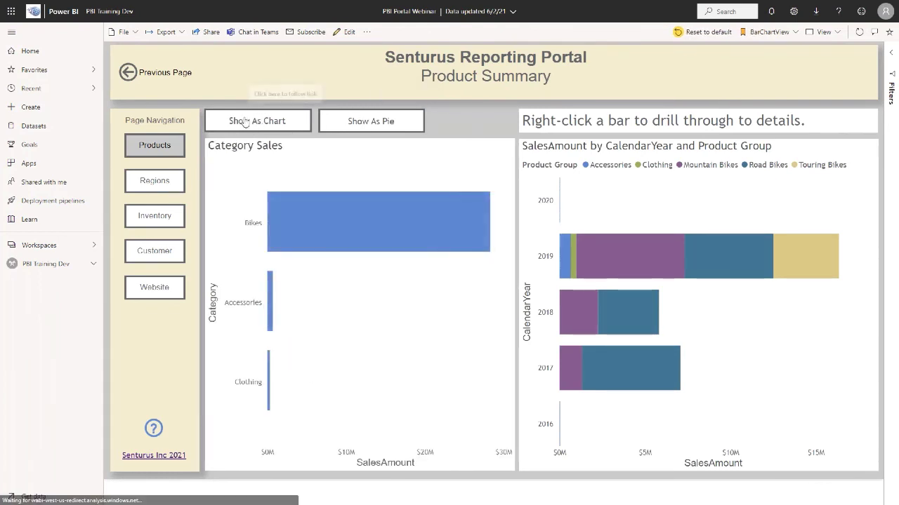
Demonstrate collapsing and expanding the Power BI service navigation pane, and leave it collapsed.
left_click(11, 33)
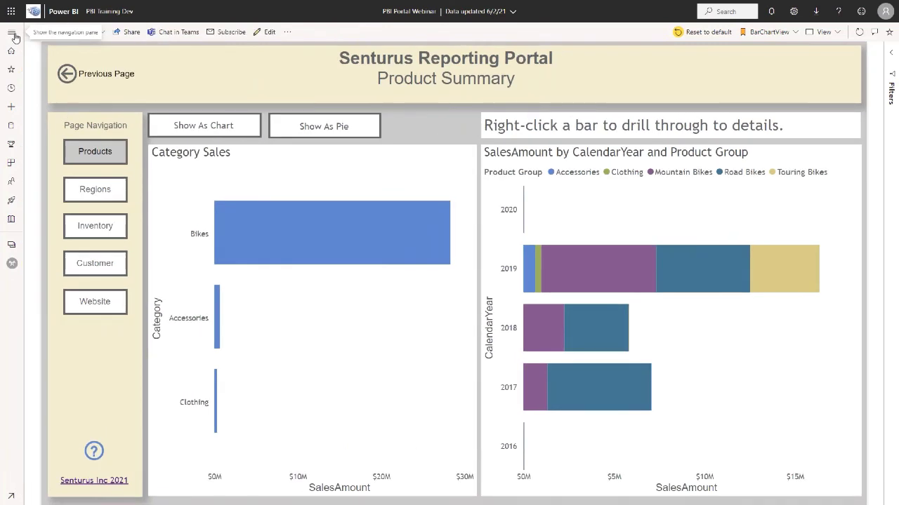
left_click(14, 36)
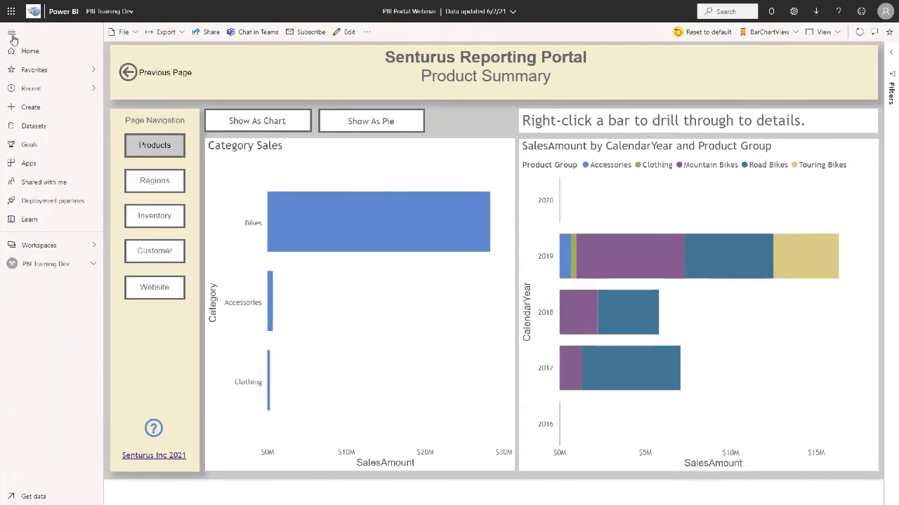
left_click(12, 38)
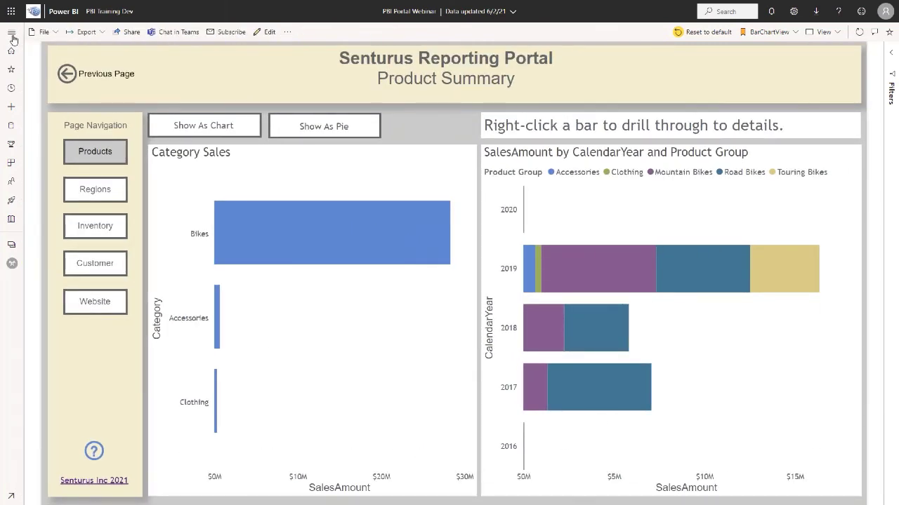
left_click(12, 37)
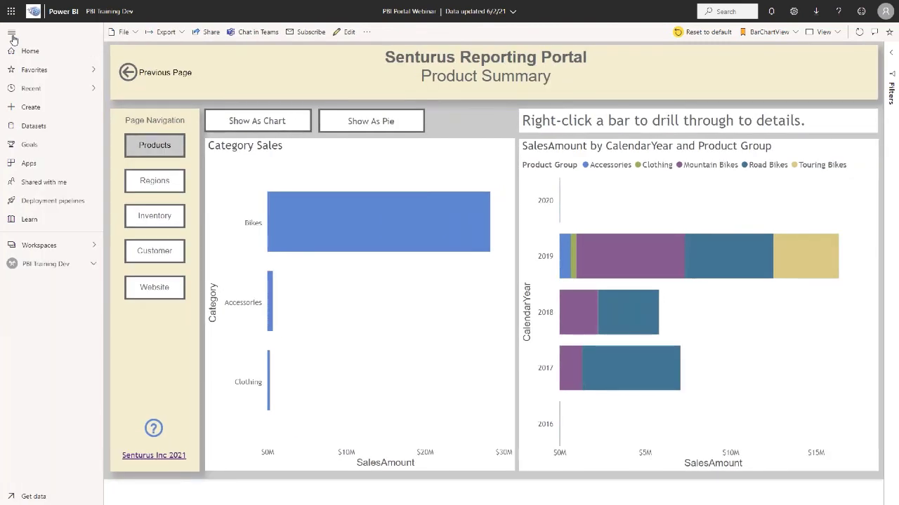
left_click(12, 38)
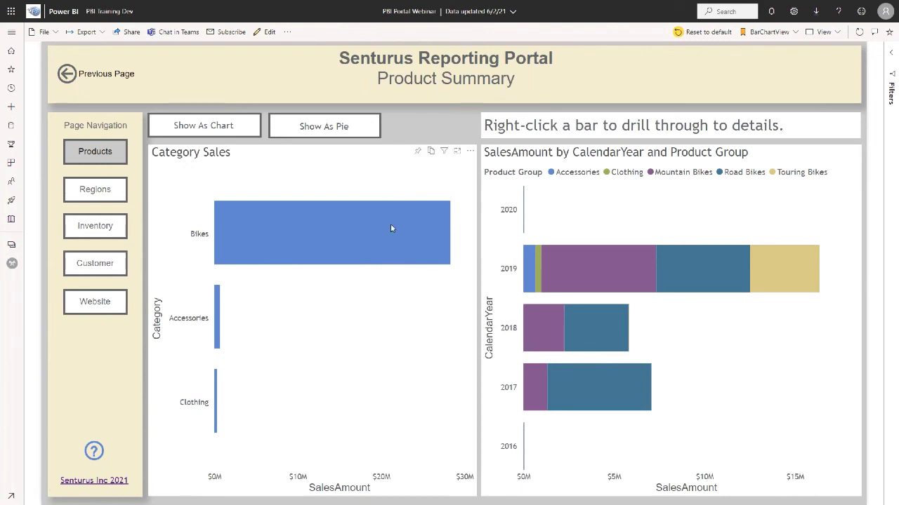
View the portal's Regions, Inventory and Customer pages one after another.
left_click(98, 197)
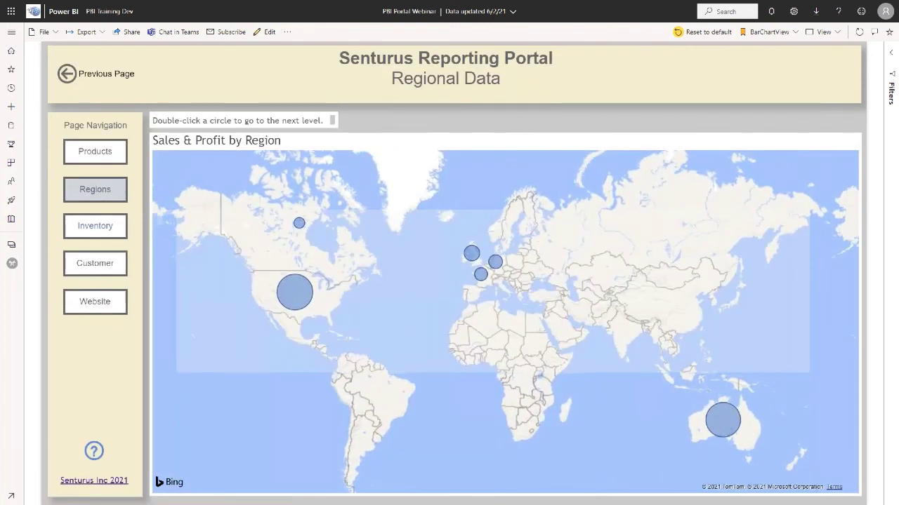
left_click(98, 226)
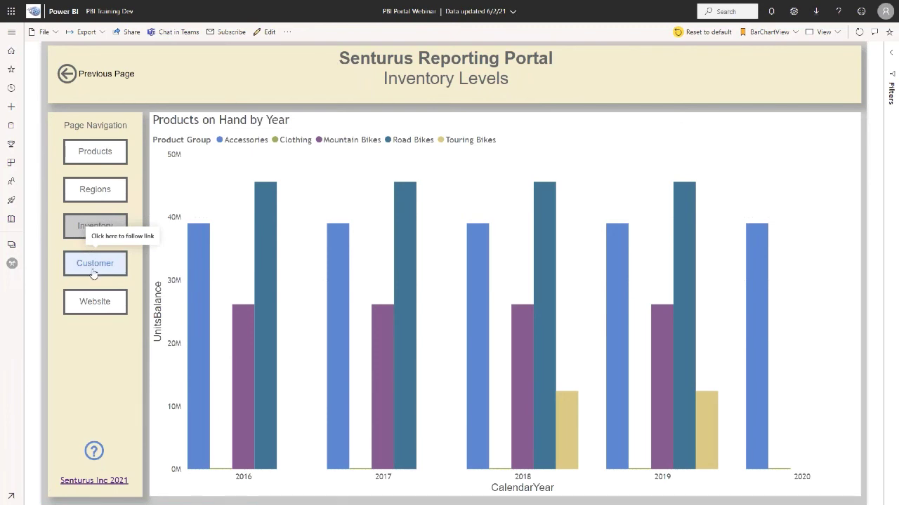
left_click(93, 274)
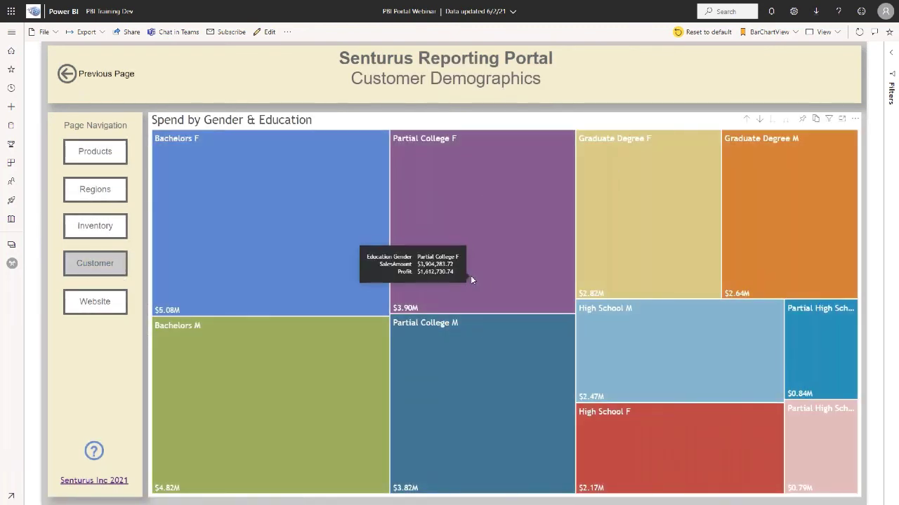
Return to the Products page and show the context options, including Drill through, for the 2019 Mountain Bikes bar segment.
left_click(104, 160)
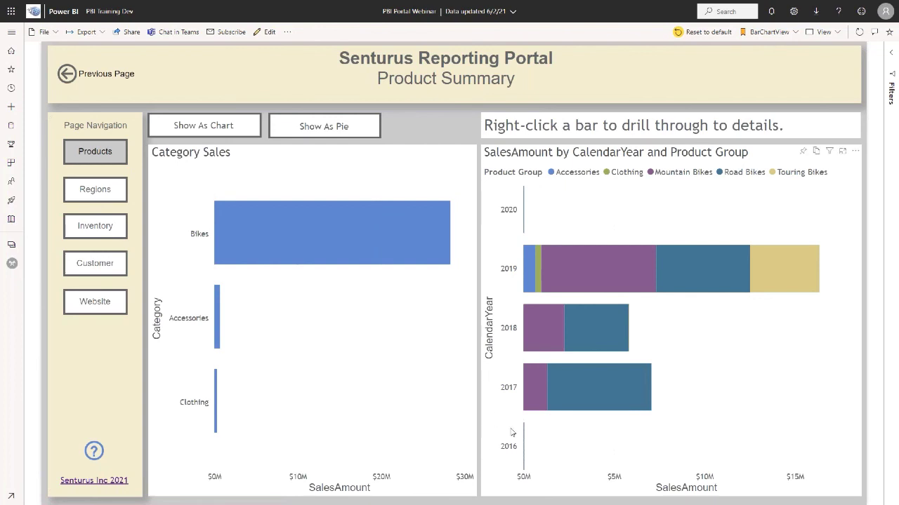
right_click(587, 268)
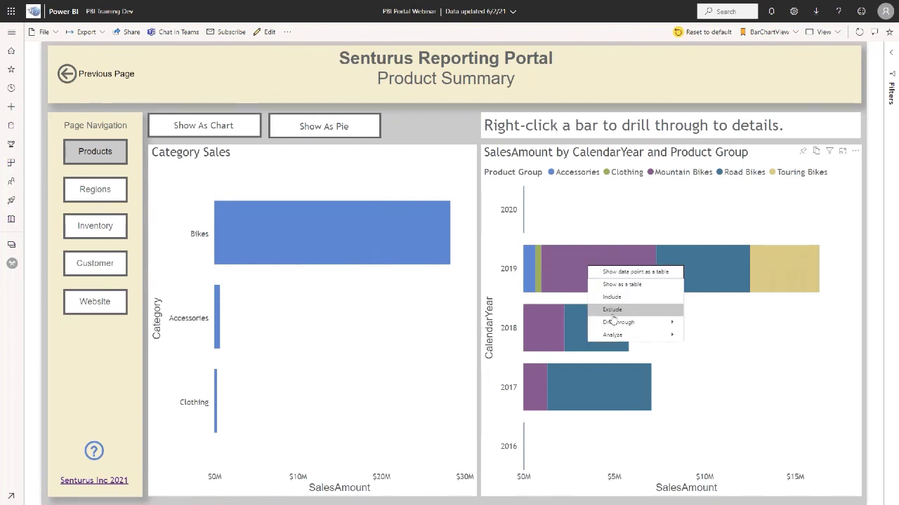
mouse_move(656, 317)
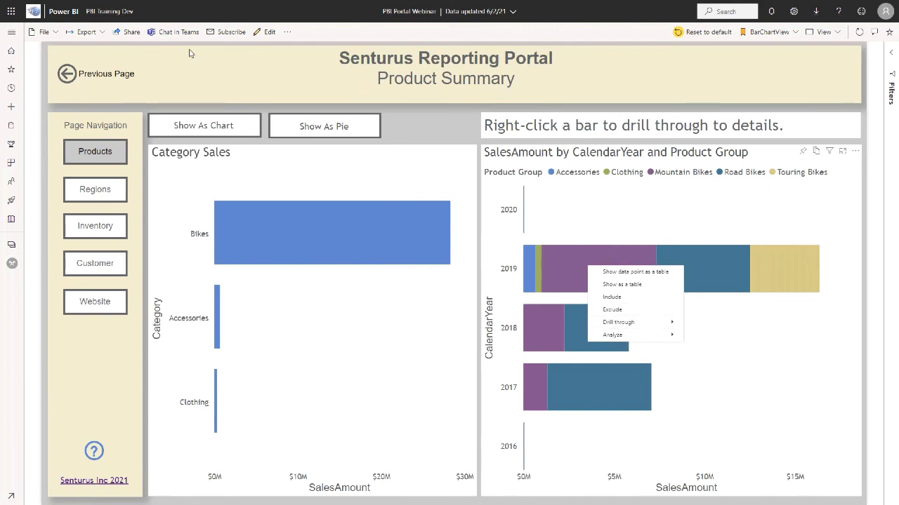
Dismiss the bar's context options, view the Customer and Regions pages, and go back to Products.
left_click(95, 263)
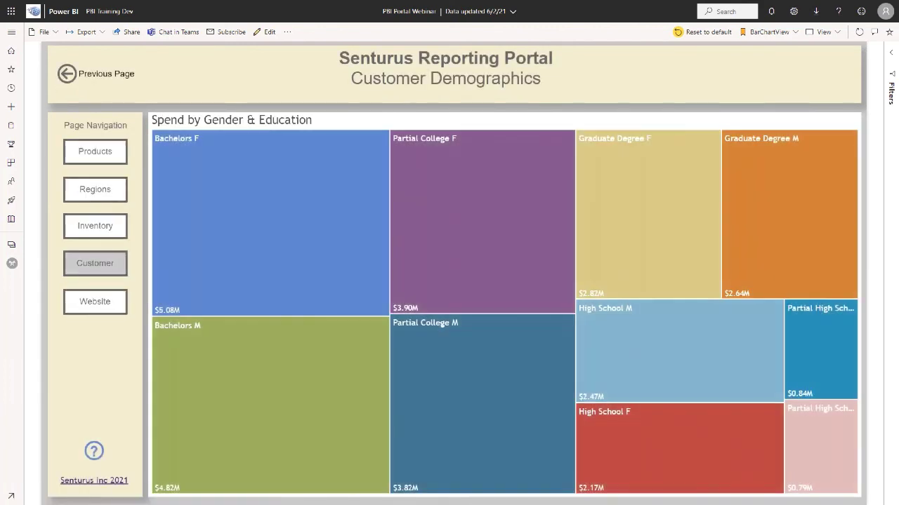
left_click(92, 188)
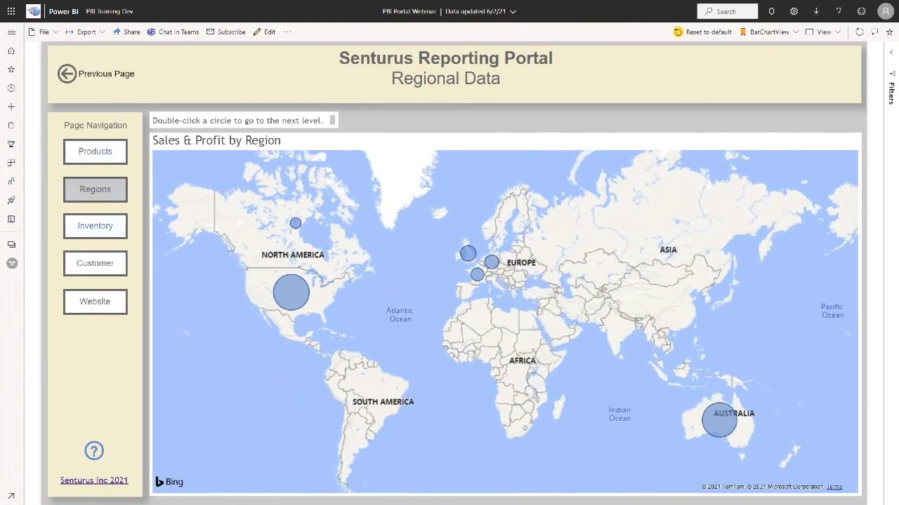
left_click(108, 158)
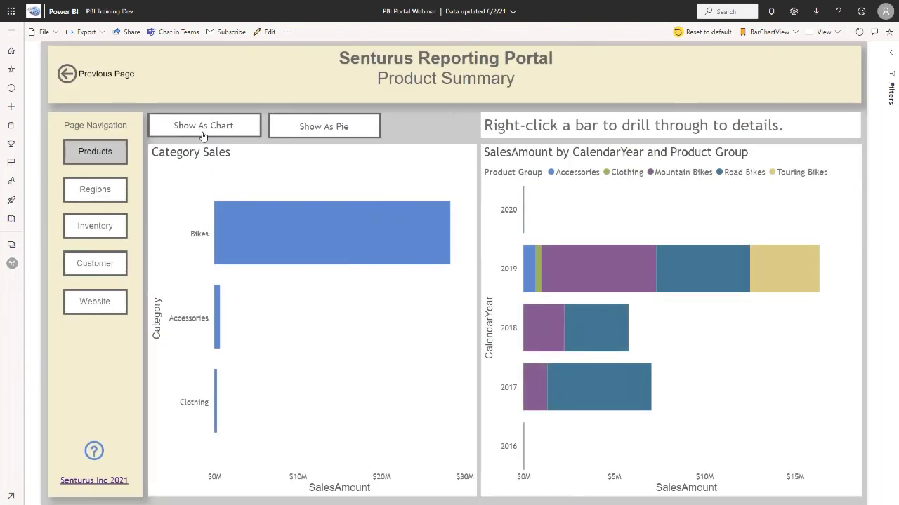
Switch Category Sales to the pie view and back to the bar chart, and open the portal's Help Page.
left_click(309, 133)
left_click(229, 130)
left_click(99, 453)
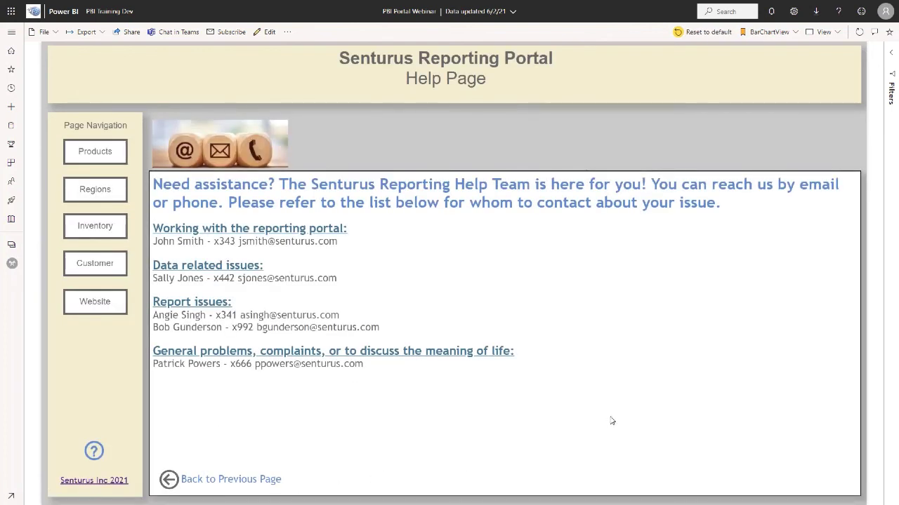